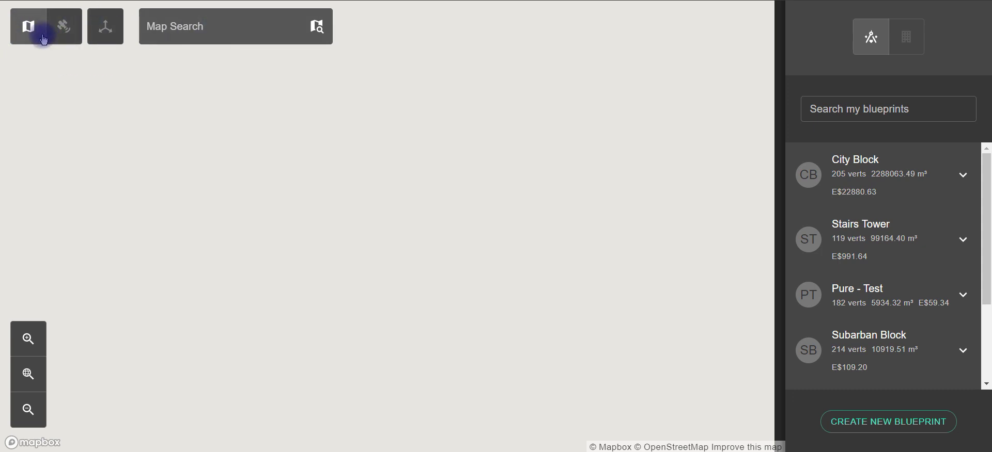
Step: Switch the map to satellite imagery and preview it in the 3D view before returning to the flat view
left_click(31, 32)
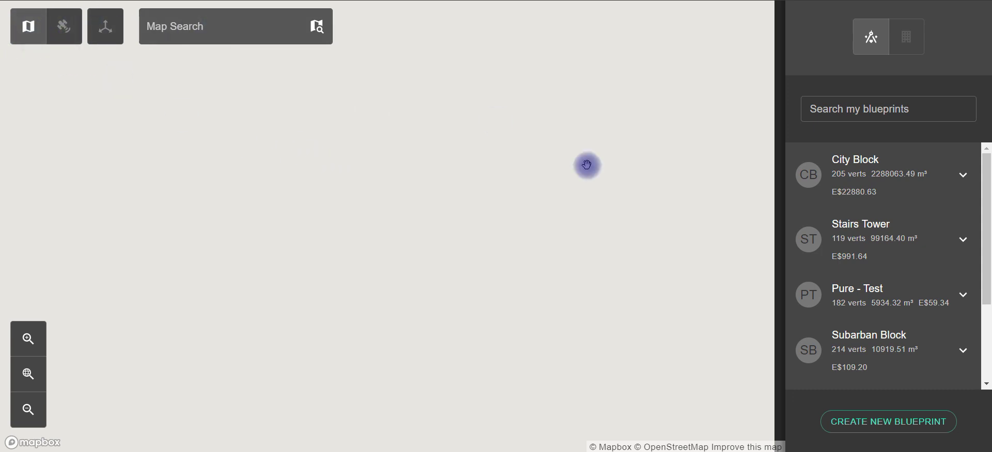
left_click(64, 26)
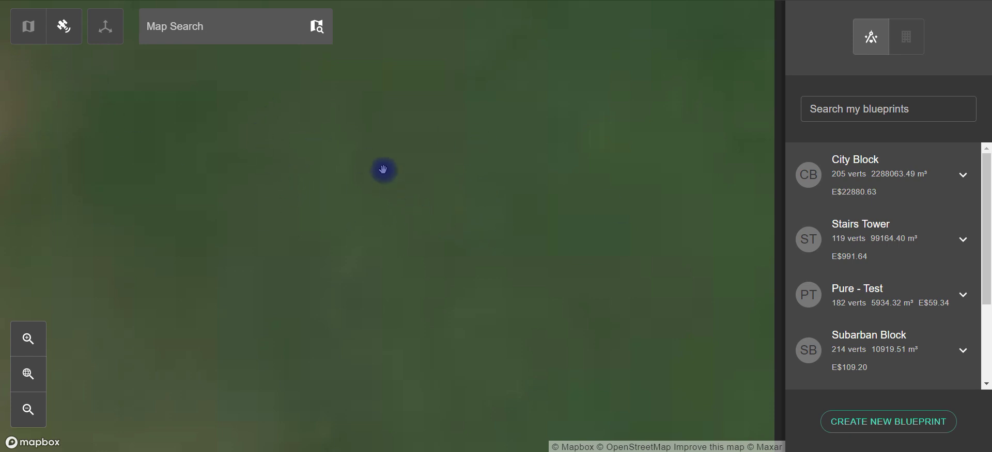
left_click(109, 32)
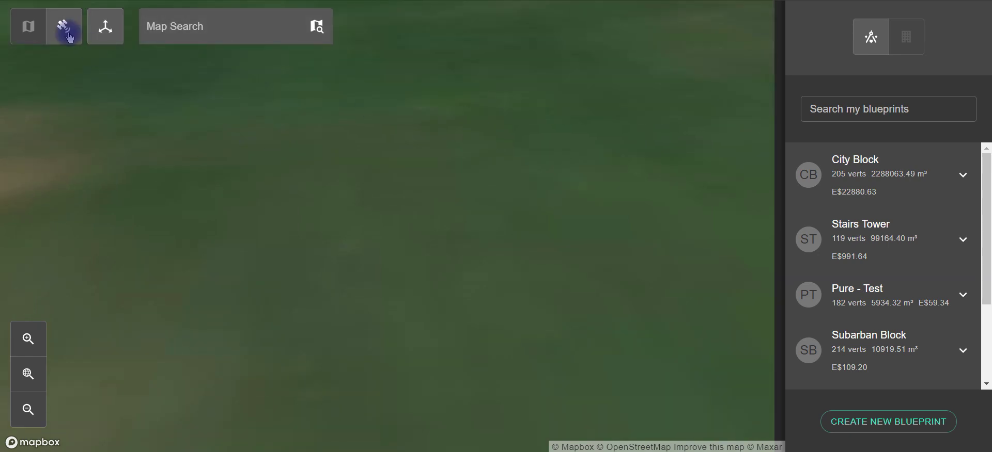
left_click(104, 29)
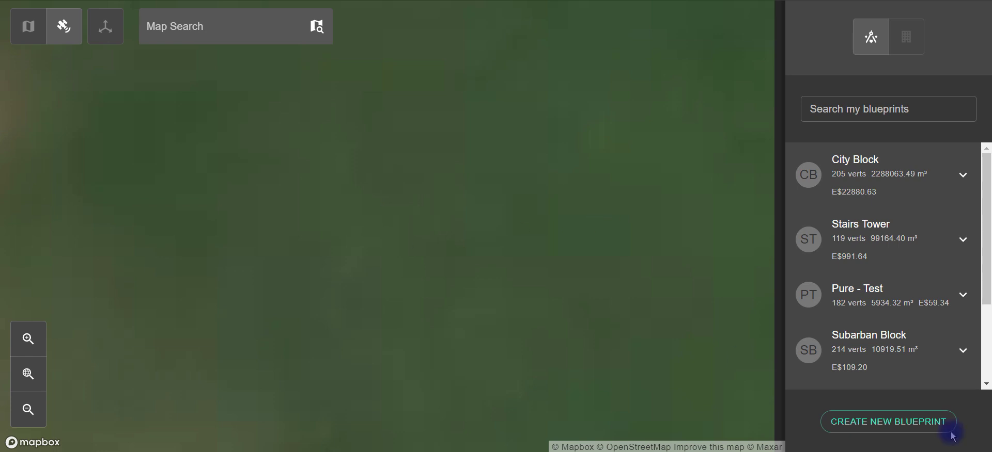
Step: Create a new blueprint and name it Demo Video
left_click(904, 428)
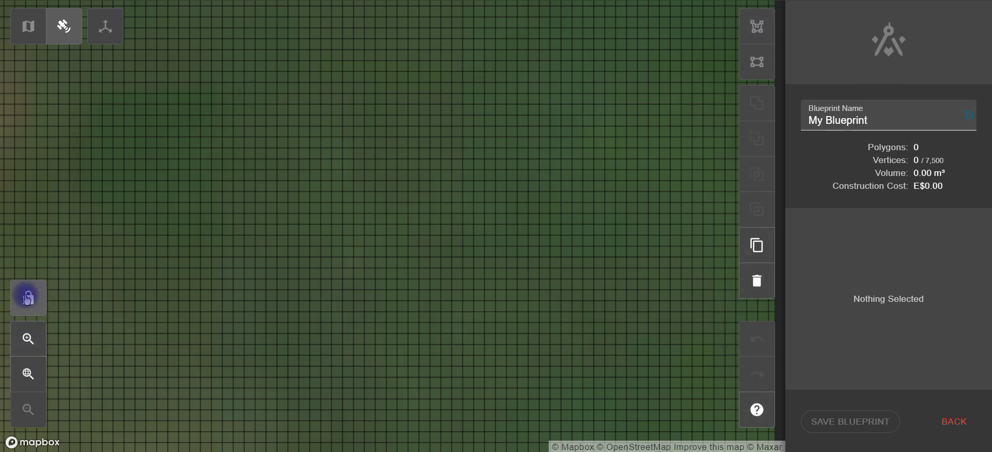
left_click(873, 120)
type("Demo Video")
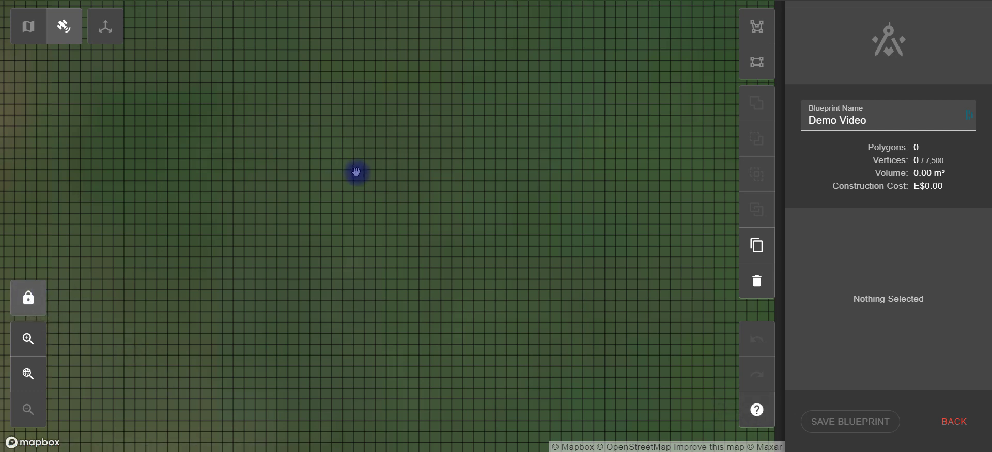
Step: Try zooming the blueprint grid with the map lock off, and turn the lock back on
scroll(372, 167, "up", 8)
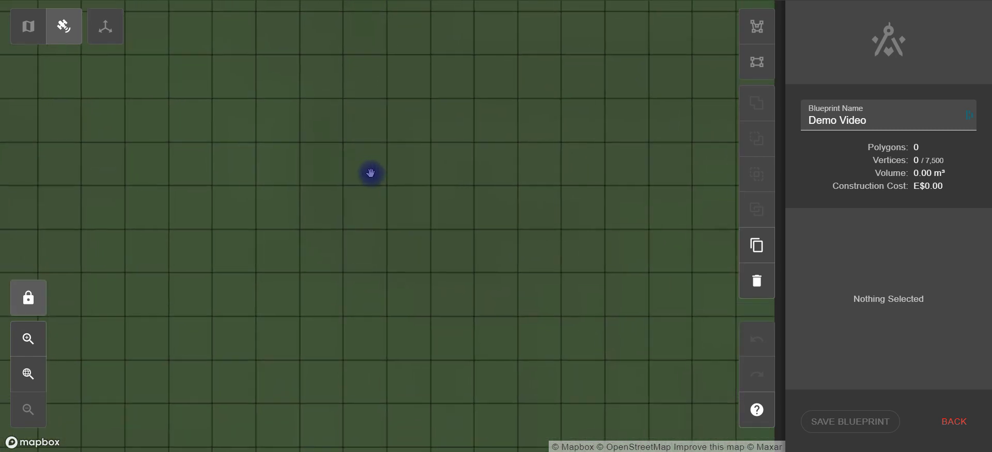
scroll(370, 173, "down", 8)
scroll(375, 177, "down", 1)
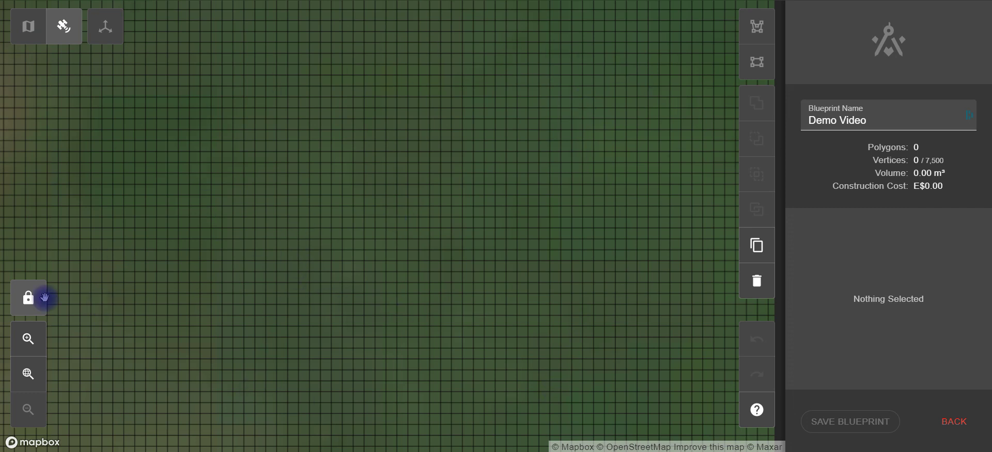
left_click(26, 305)
scroll(337, 262, "up", 5)
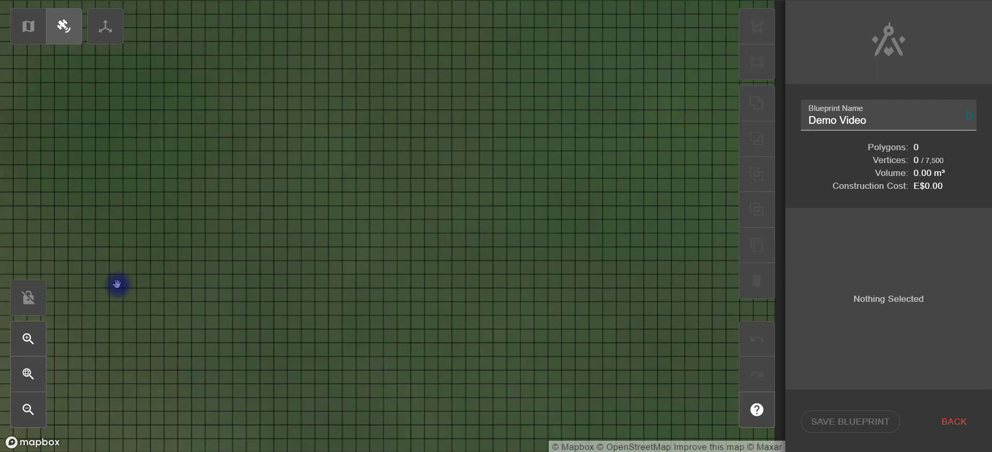
left_click(34, 304)
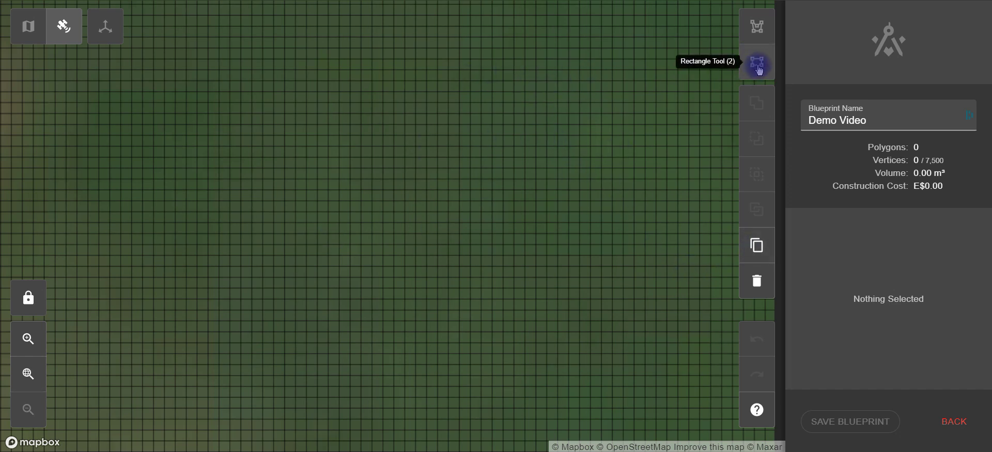
Step: Draw a wide rectangle on the grid with the Rectangle Tool and inspect the resulting block in 3D
left_click(757, 66)
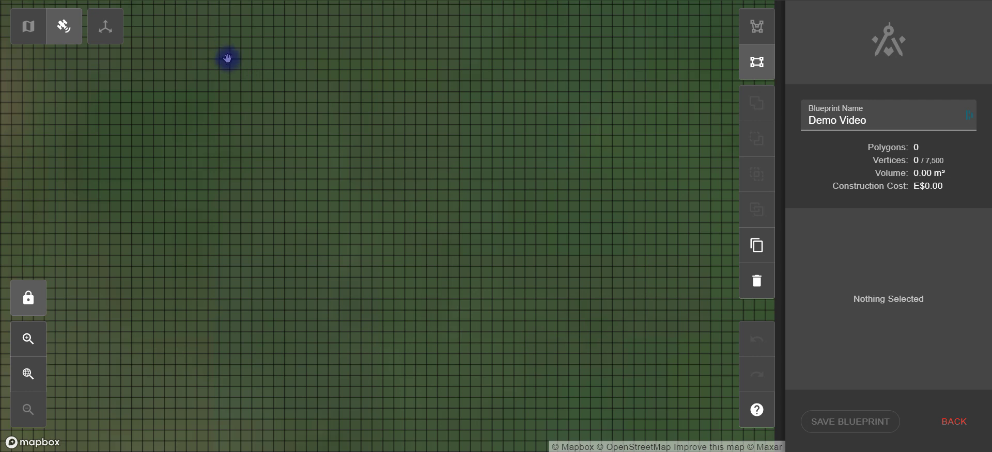
mouse_move(227, 58)
left_mouse_down()
mouse_move(296, 102)
mouse_move(419, 148)
mouse_move(476, 155)
mouse_move(480, 146)
left_mouse_up()
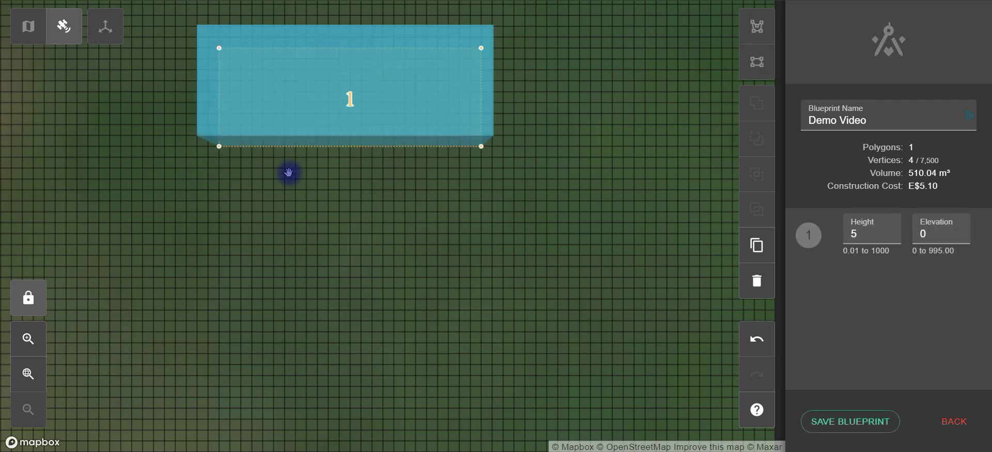
left_click_drag(299, 212, 372, 308)
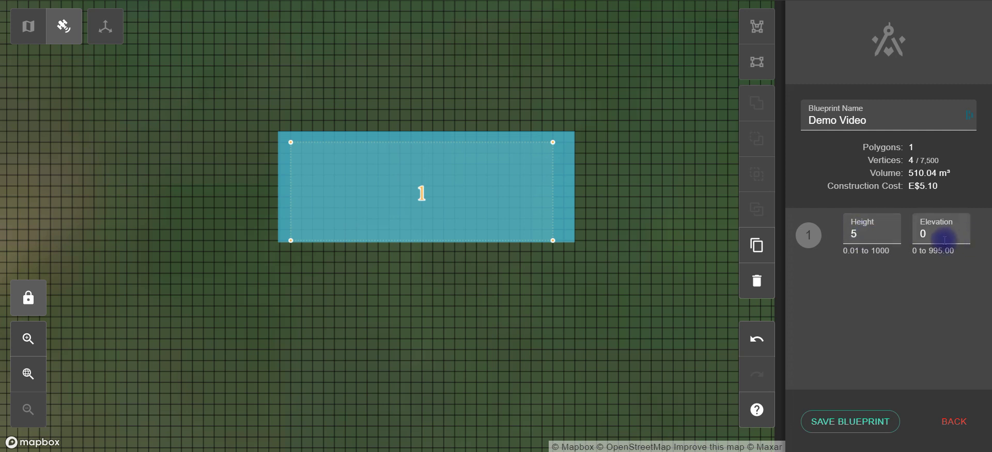
left_click(104, 27)
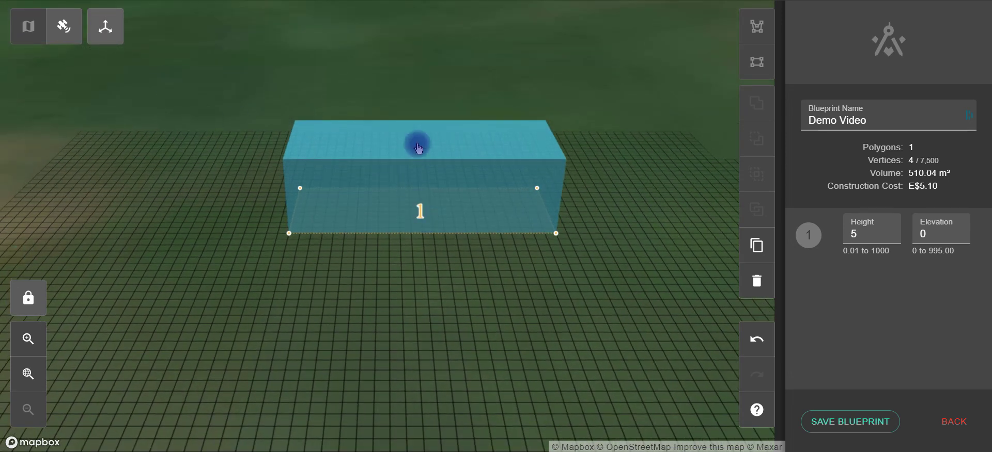
left_click_drag(588, 277, 310, 312)
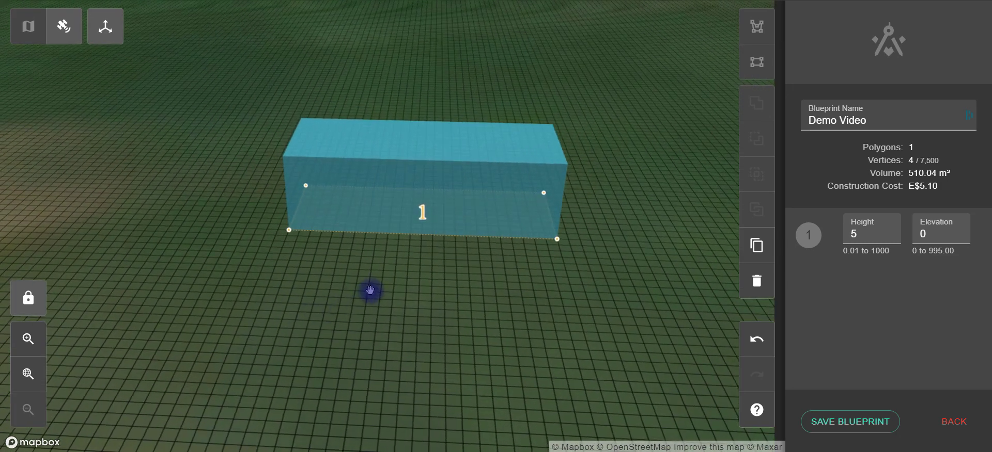
left_click(93, 33)
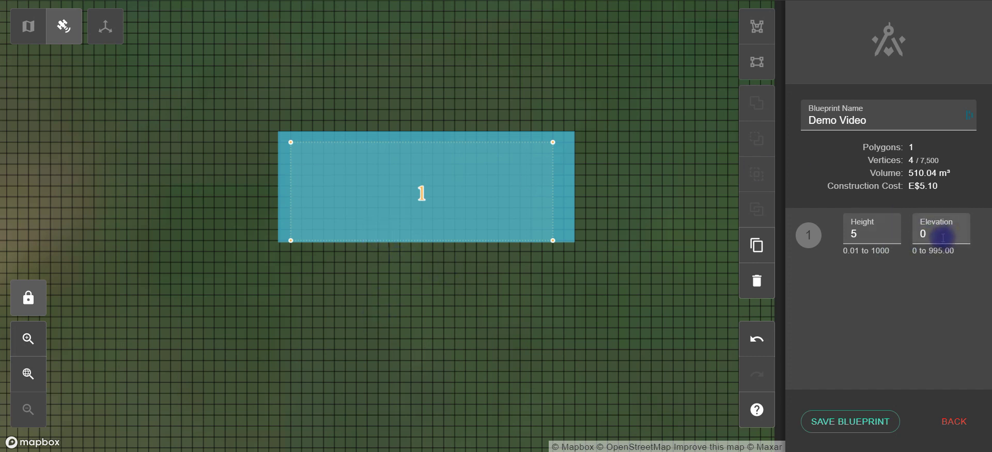
Step: Try a height of 15 on the block in the 3D view and set the height back to 5
left_click(869, 235)
type("1")
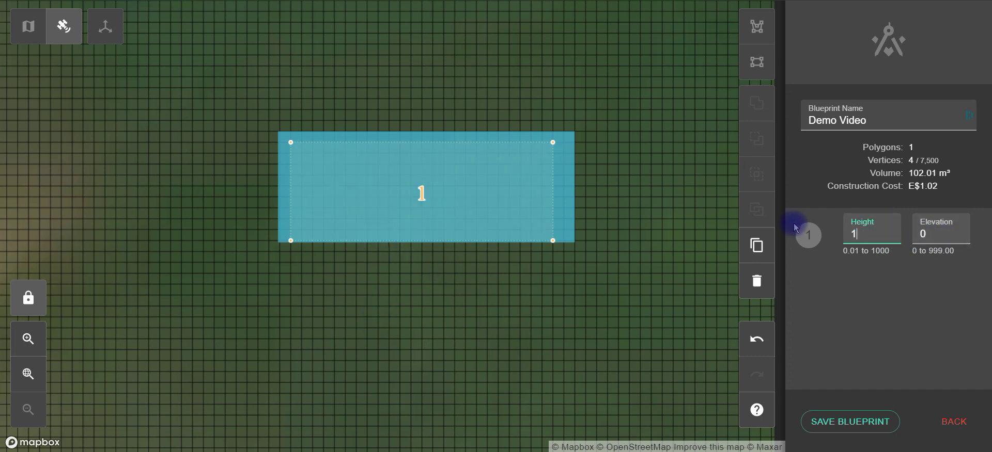
type("5")
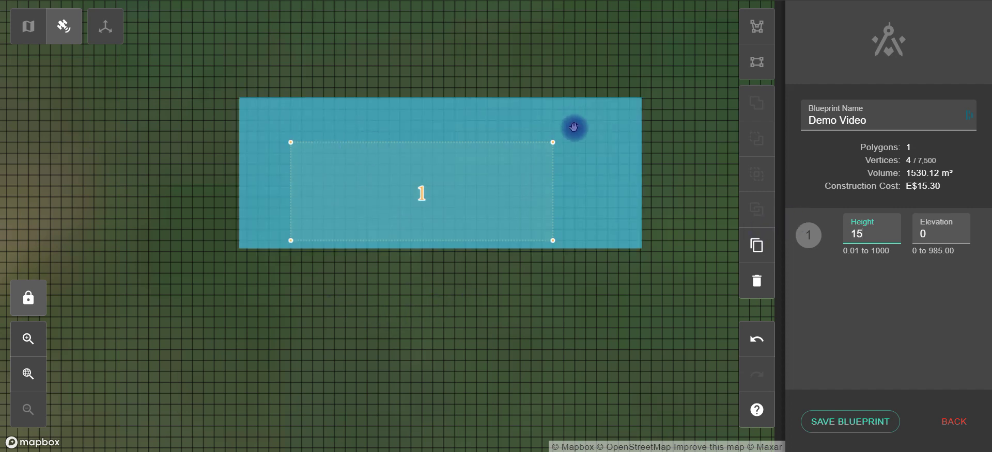
left_click(108, 28)
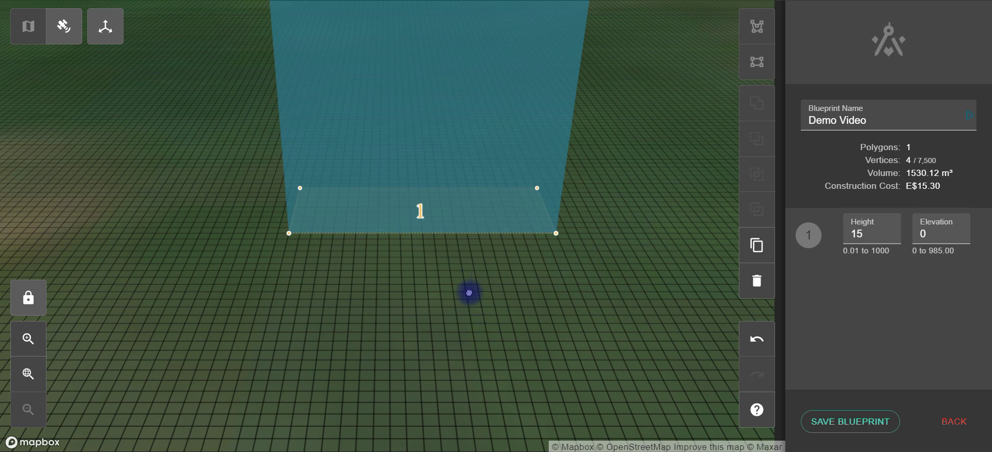
left_click_drag(469, 289, 482, 327)
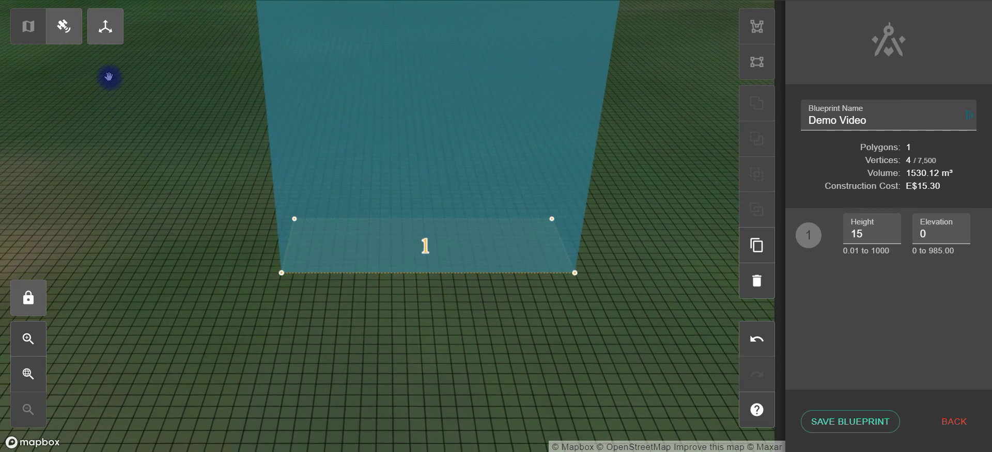
left_click(103, 35)
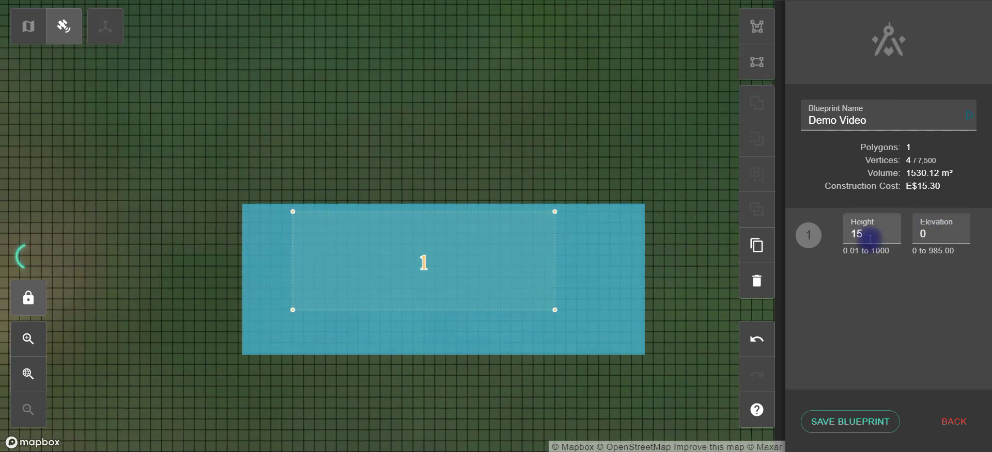
left_click_drag(869, 239, 816, 238)
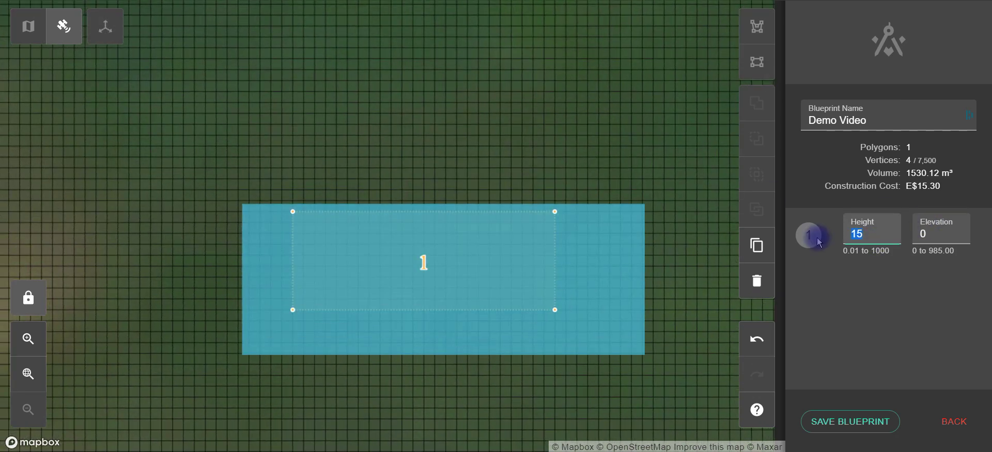
type("5")
Step: Try an elevation of 5 on the block in the 3D view and set the elevation back to 0
left_click(931, 233)
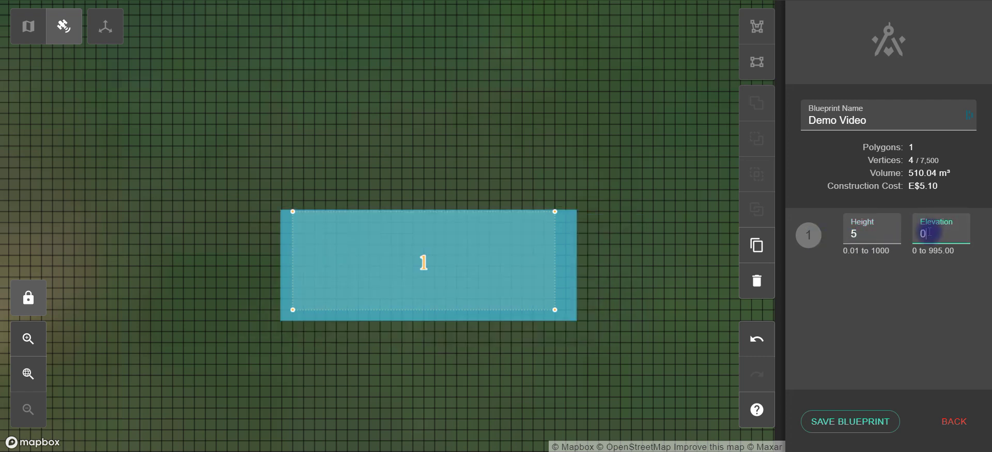
type("5")
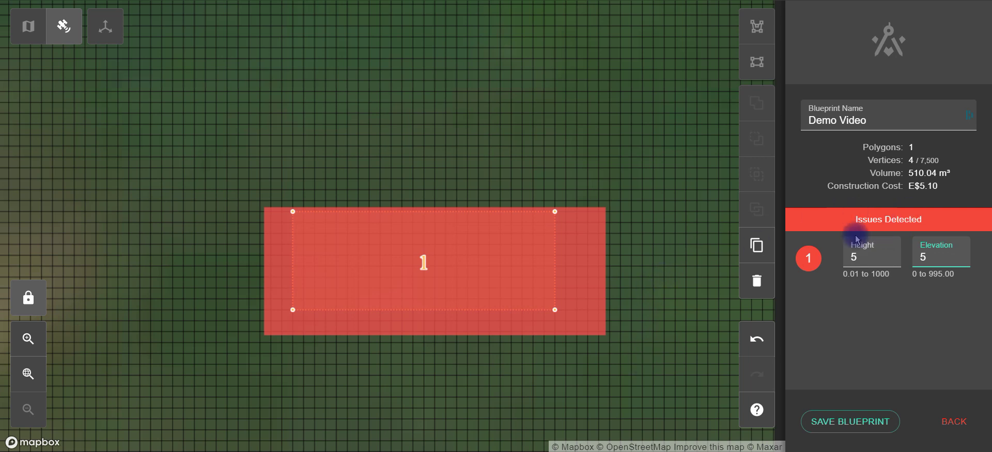
left_click(110, 29)
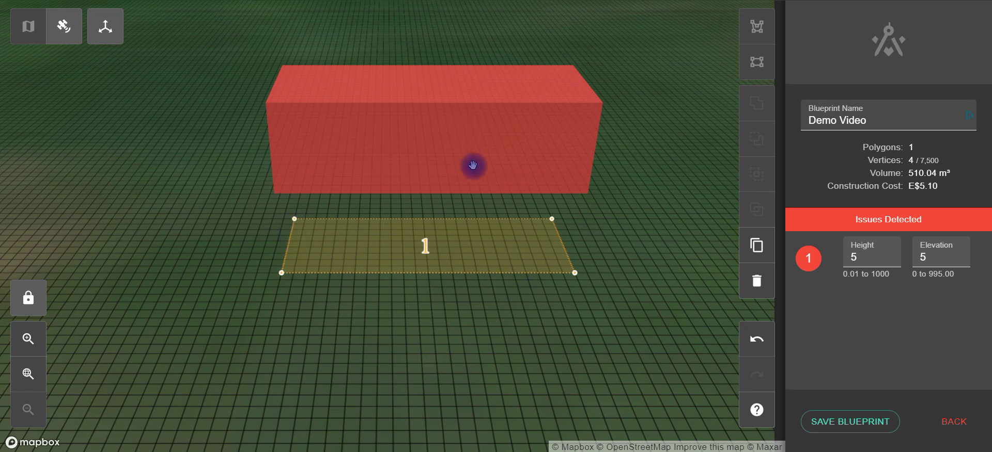
left_click(114, 35)
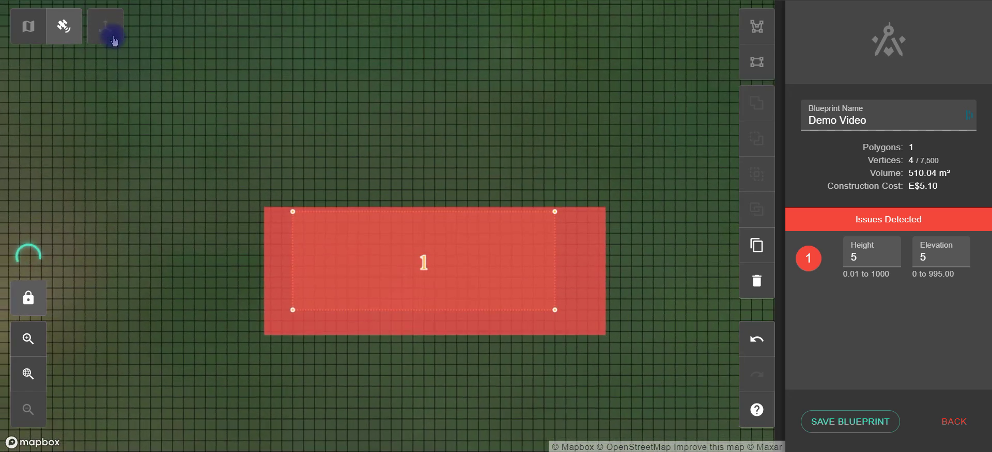
left_click(913, 254)
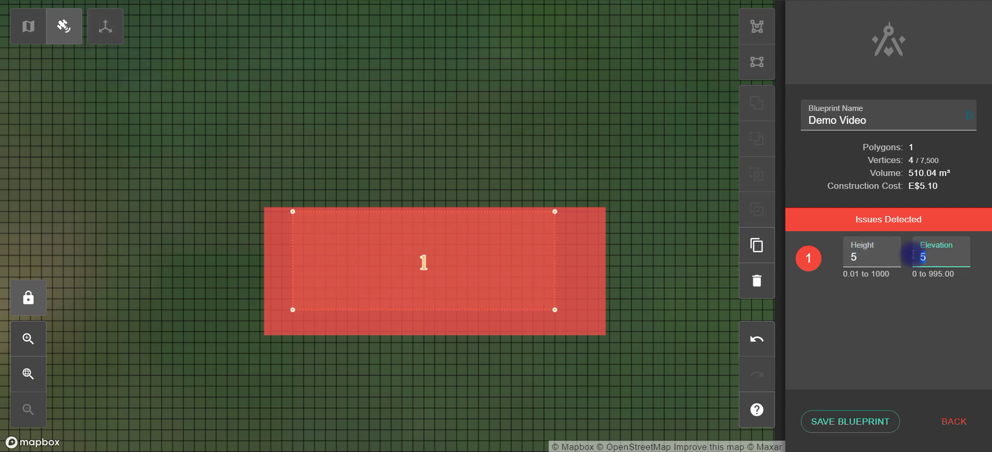
type("0")
left_click(638, 129)
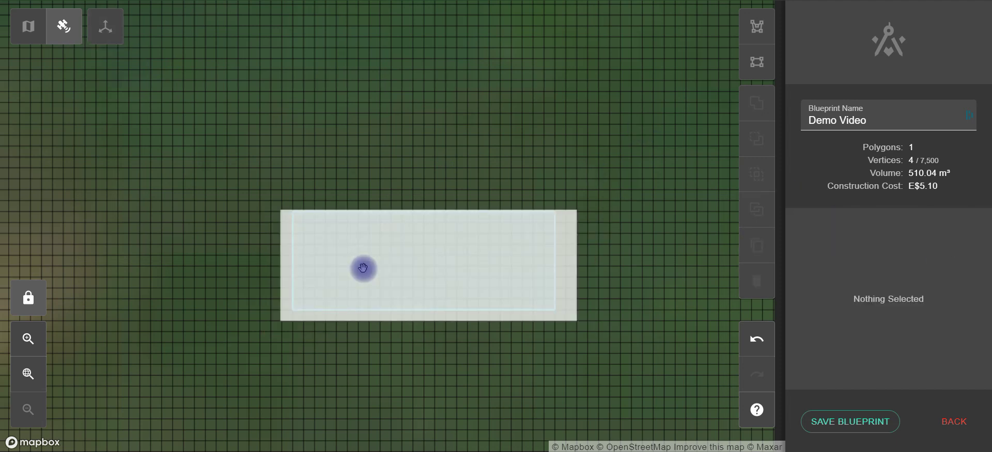
Step: Duplicate the block and move the copy directly above the original on the grid, leaving a small gap between them
left_click(431, 239)
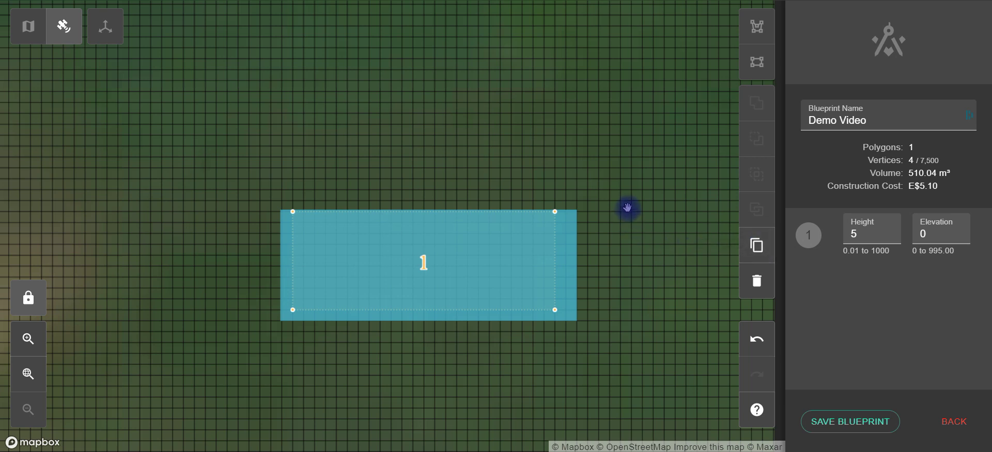
left_click(757, 247)
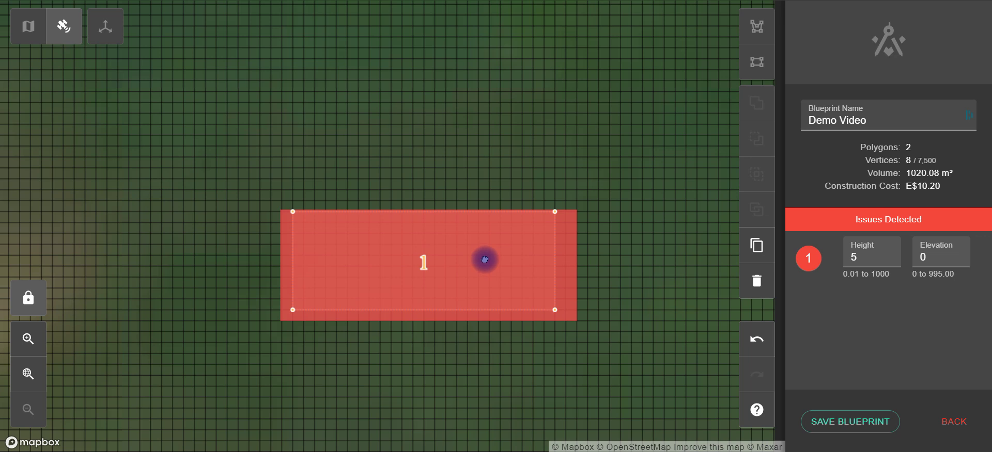
left_click_drag(485, 259, 460, 105)
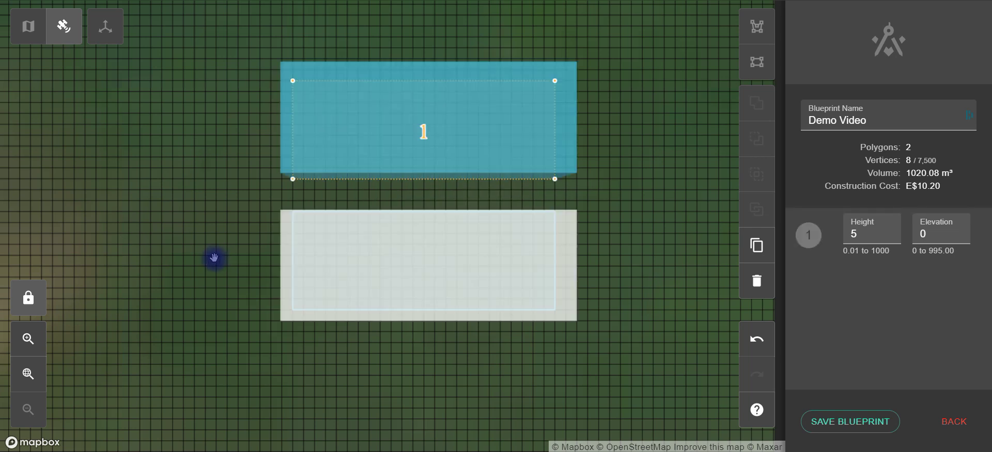
left_click(195, 214)
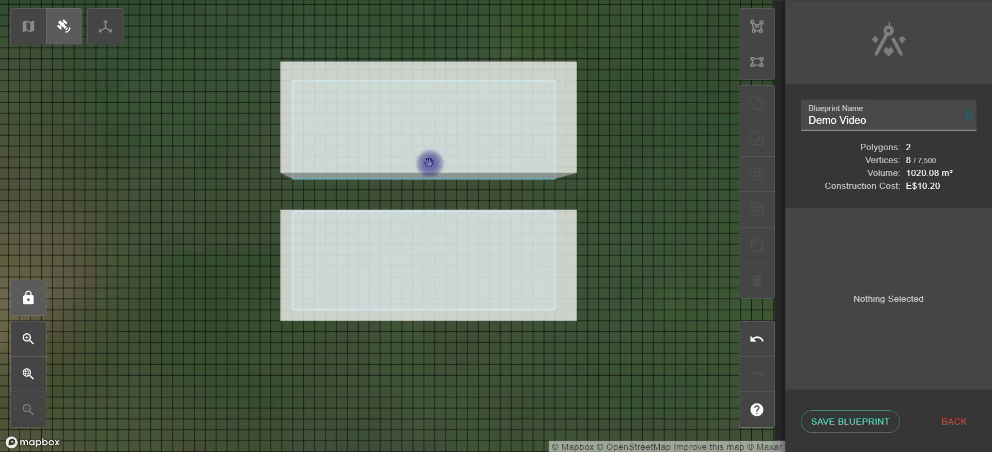
Step: Select both blocks together and clear the selection
left_click(408, 137)
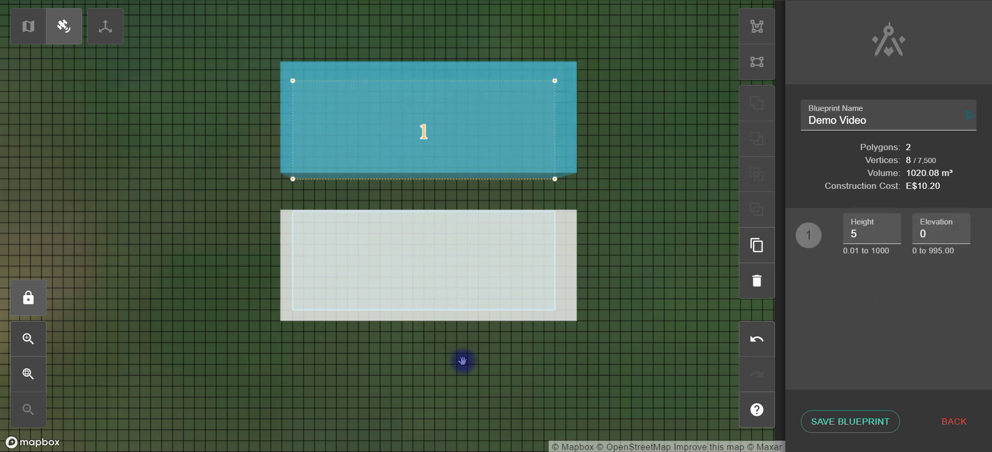
left_click(423, 245)
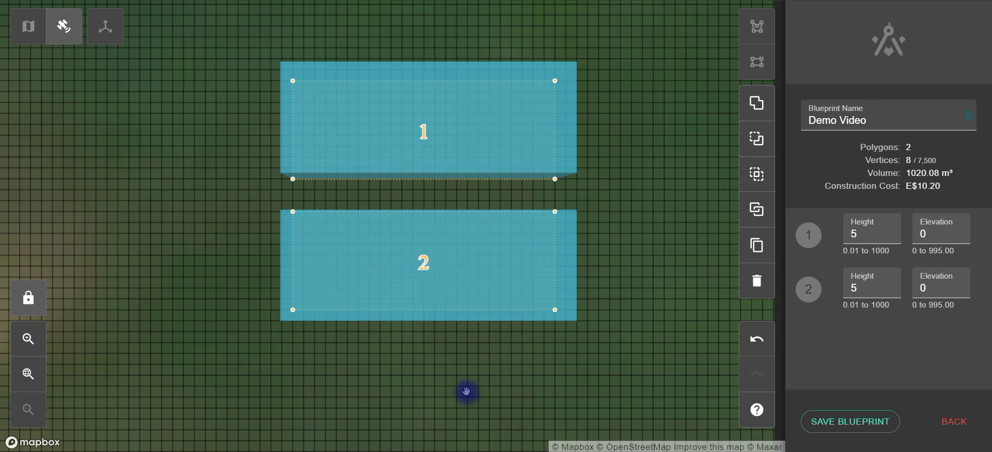
left_click(194, 190)
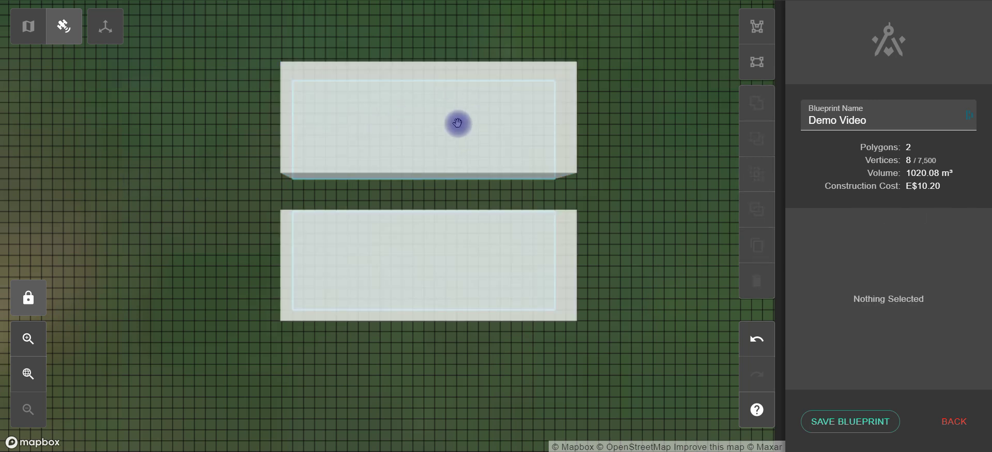
Step: Stack the upper block on the lower one by aligning their footprints and setting its elevation to 5, checking the stack in 3D
left_click(437, 108)
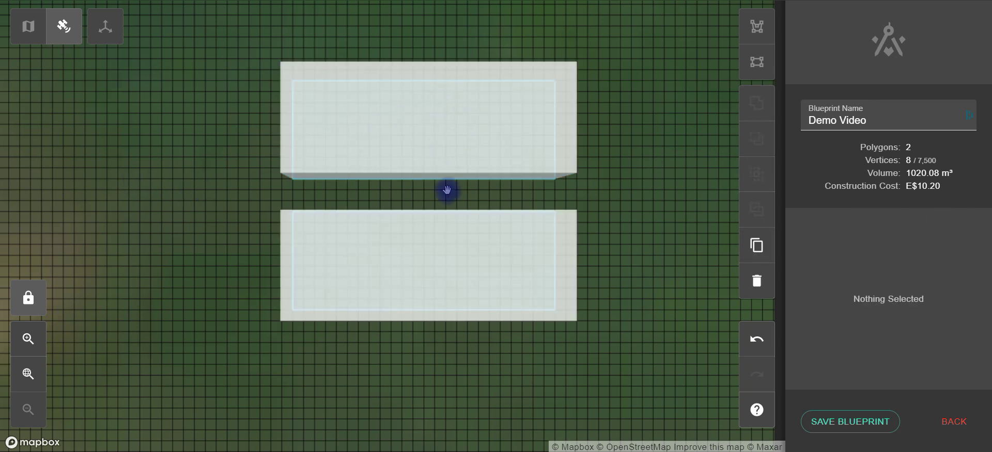
left_click_drag(446, 108, 421, 213)
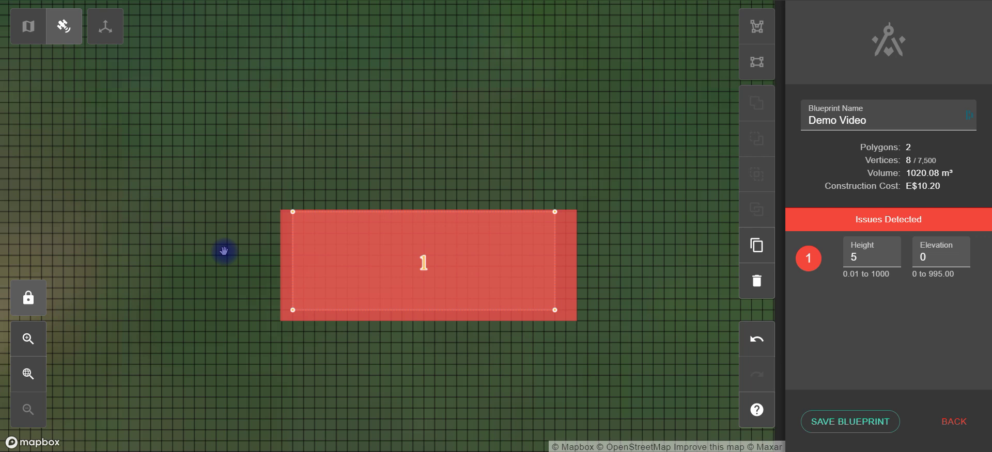
left_click(941, 255)
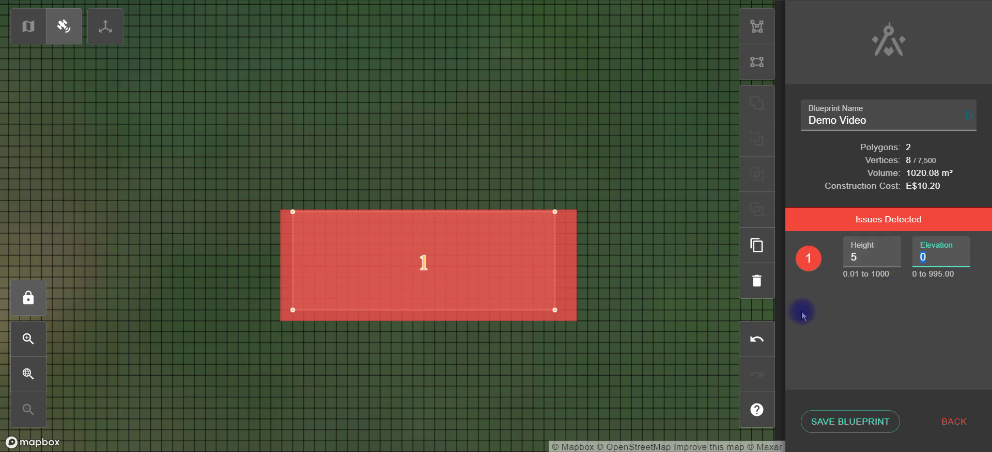
type("5")
left_click(515, 165)
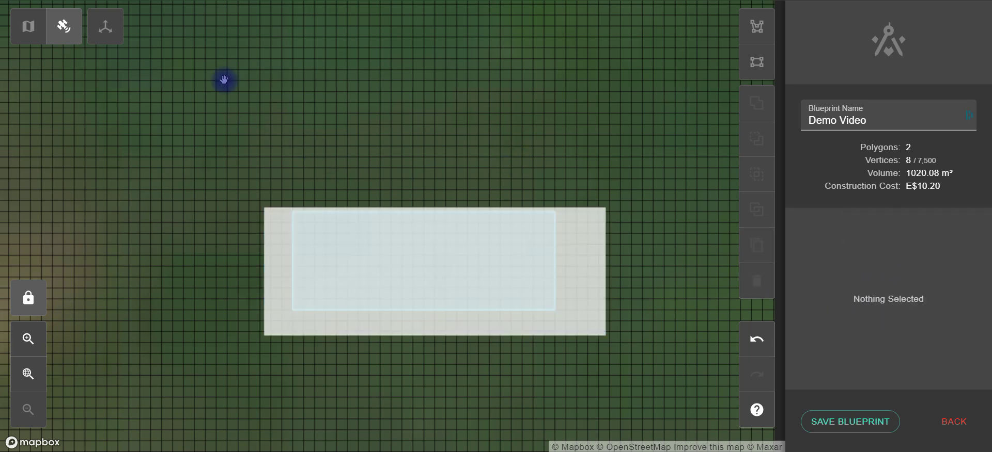
left_click(106, 27)
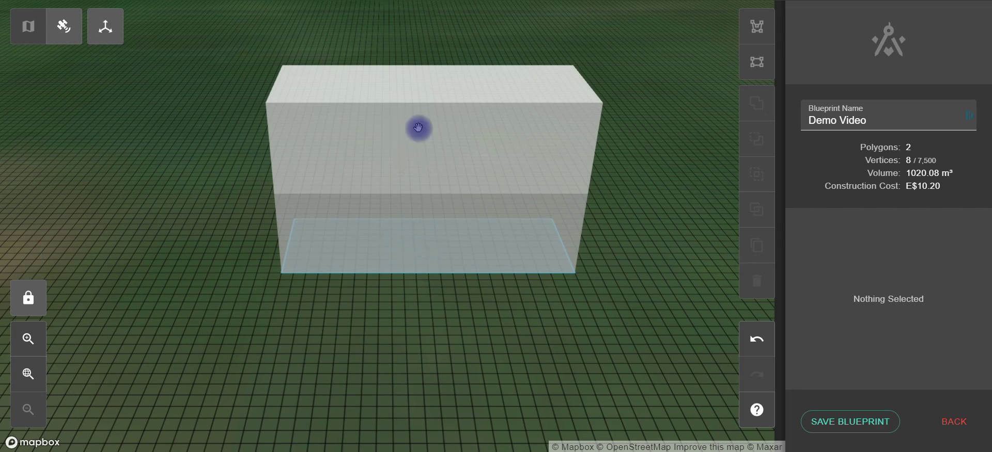
left_click(118, 33)
Step: Move the raised block back to its place above the other block on the grid and set its elevation to 0
left_click(429, 245)
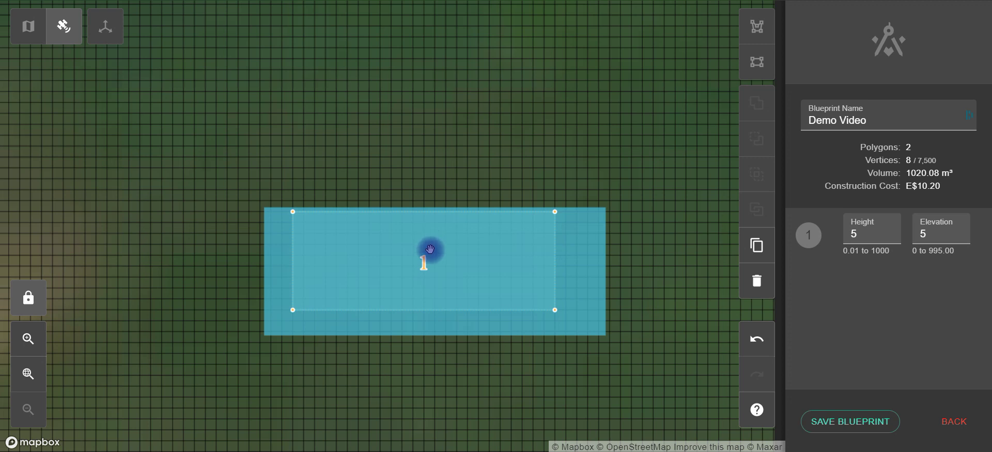
left_click_drag(430, 250, 405, 96)
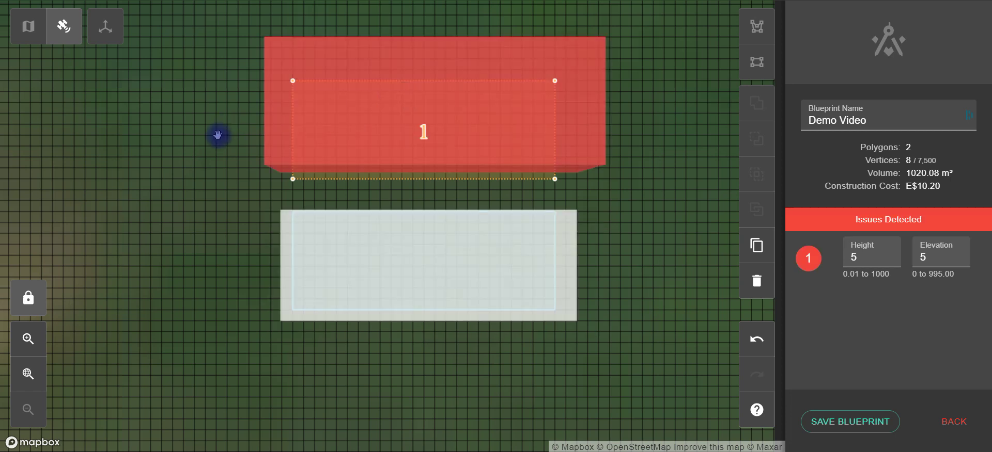
left_click(218, 137)
left_click(523, 118)
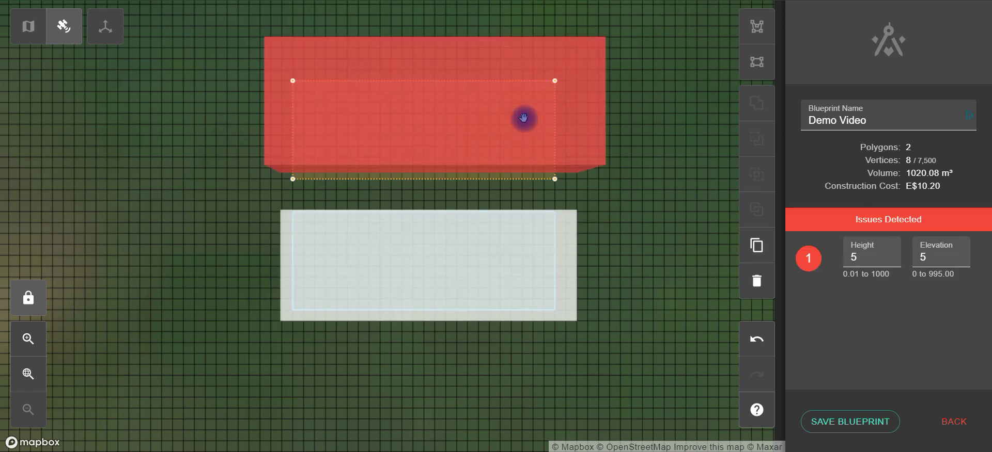
double_click(918, 256)
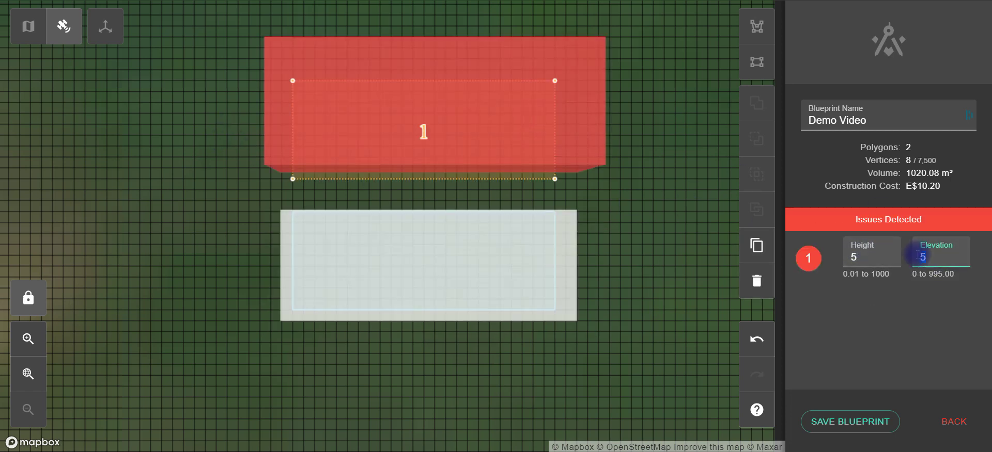
type("0")
left_click(649, 133)
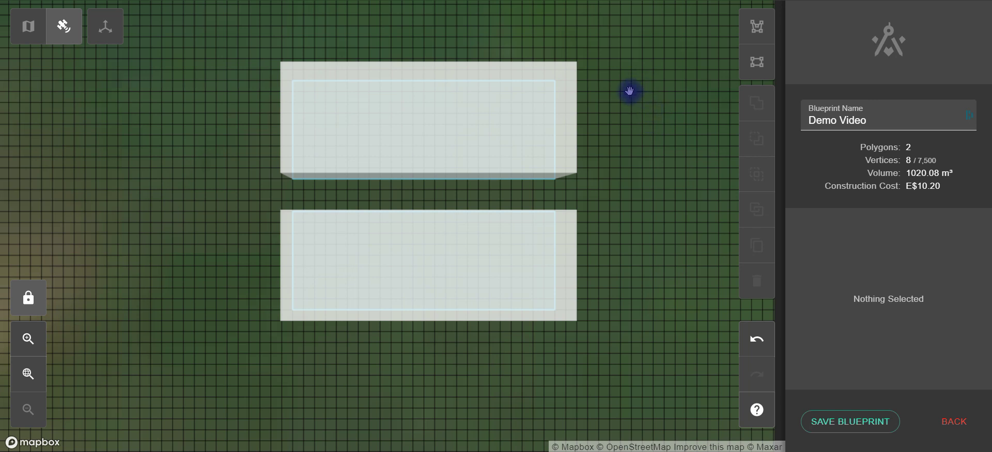
Step: Move the upper block straight down so that it partly overlaps the lower block, and clear the selection
left_click(420, 177)
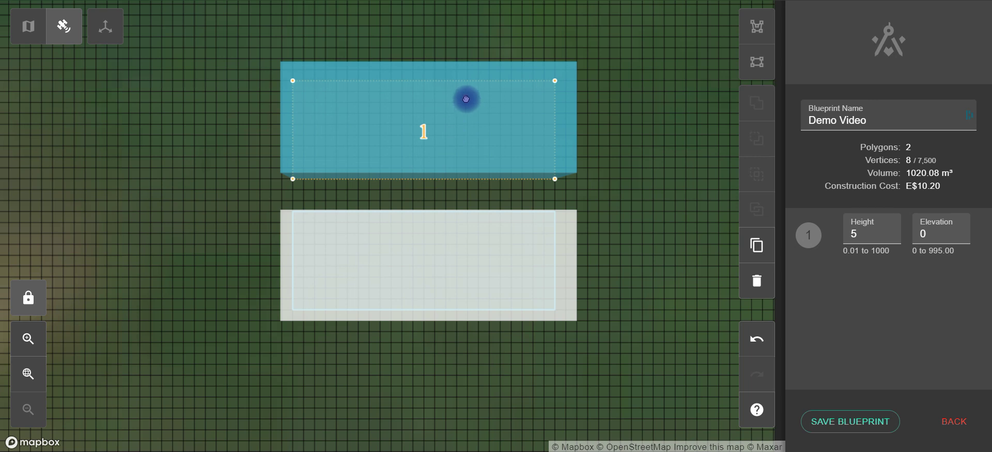
left_click_drag(466, 99, 438, 144)
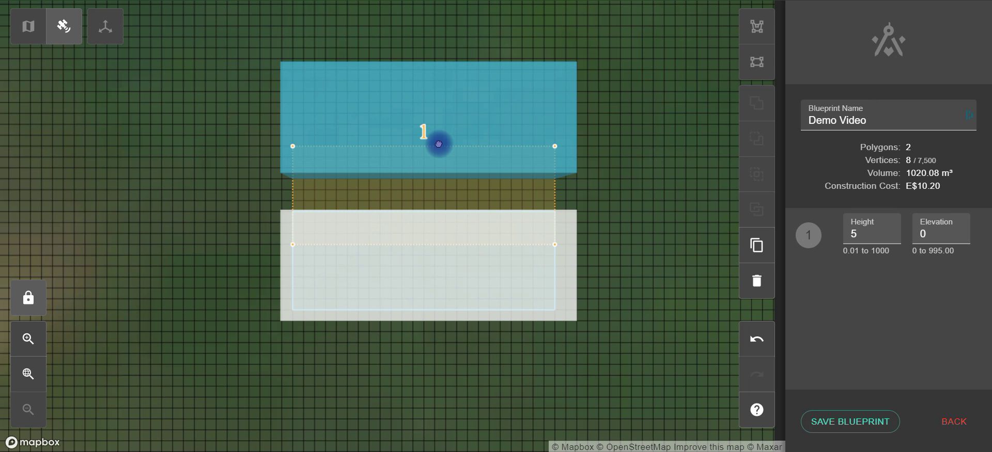
left_click_drag(439, 145, 438, 144)
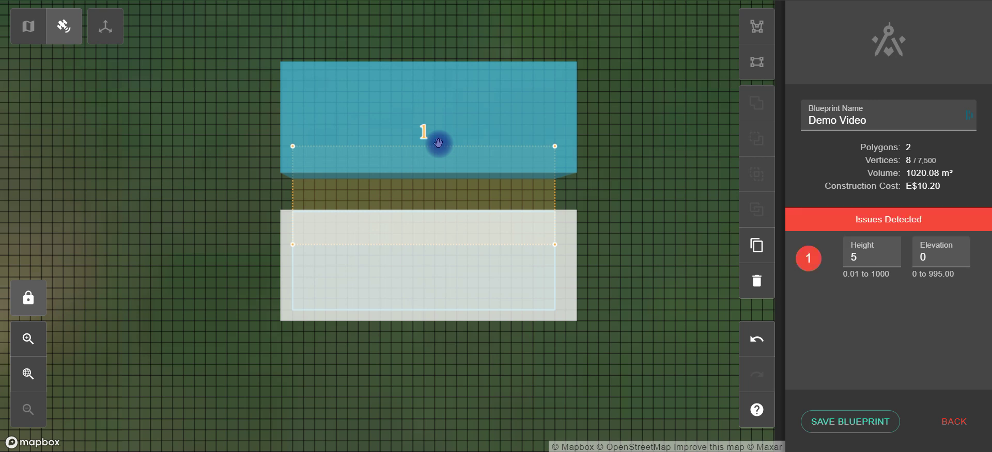
left_click(603, 82)
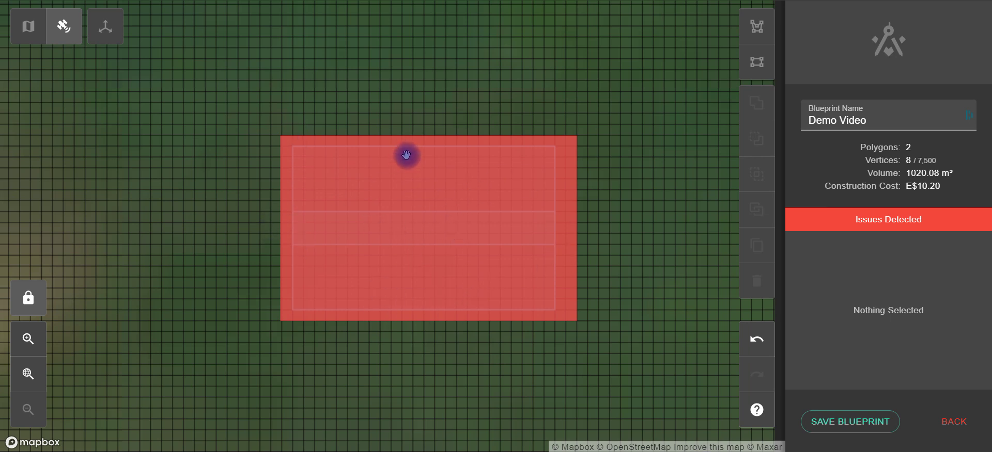
Step: Select both overlapping blocks, merge them into a single block, and undo the merge
left_click(437, 148)
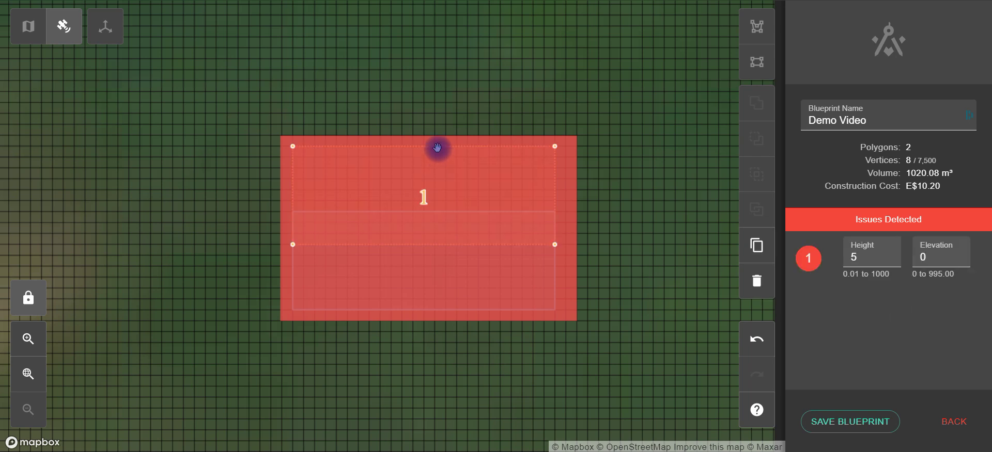
left_click(422, 311, "shift")
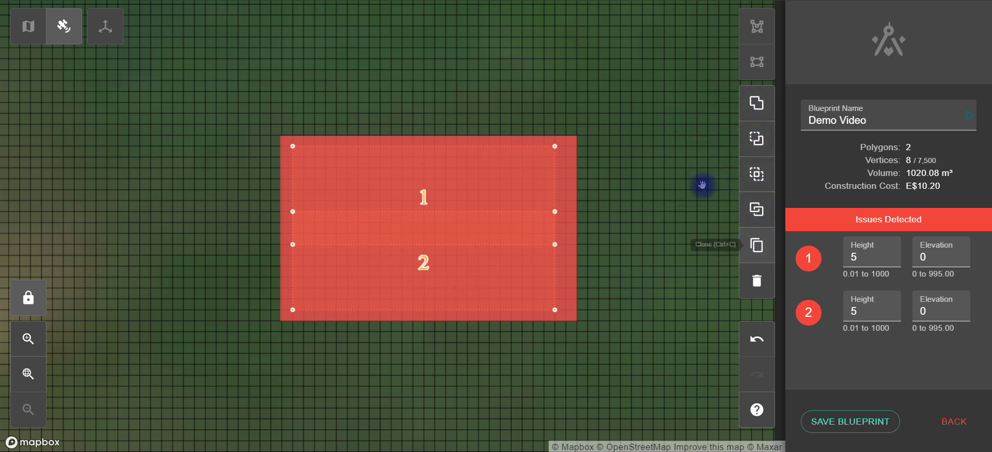
left_click(756, 104)
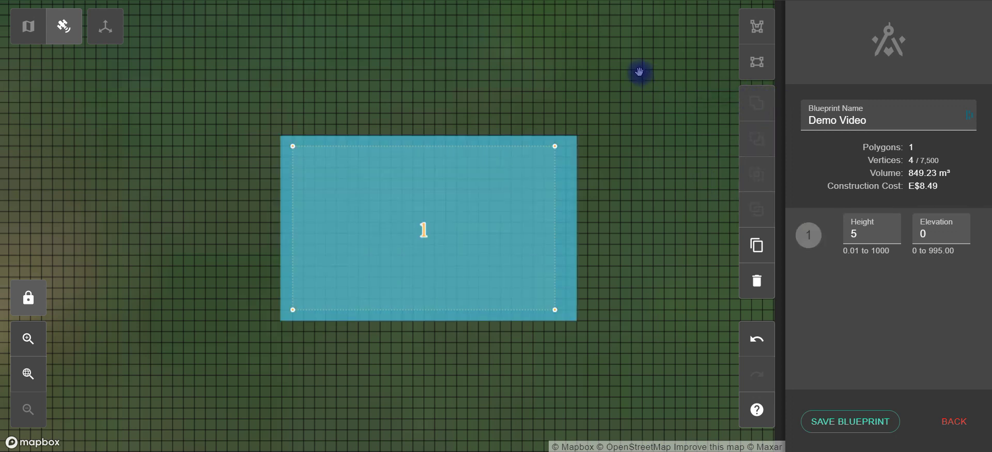
left_click(522, 219)
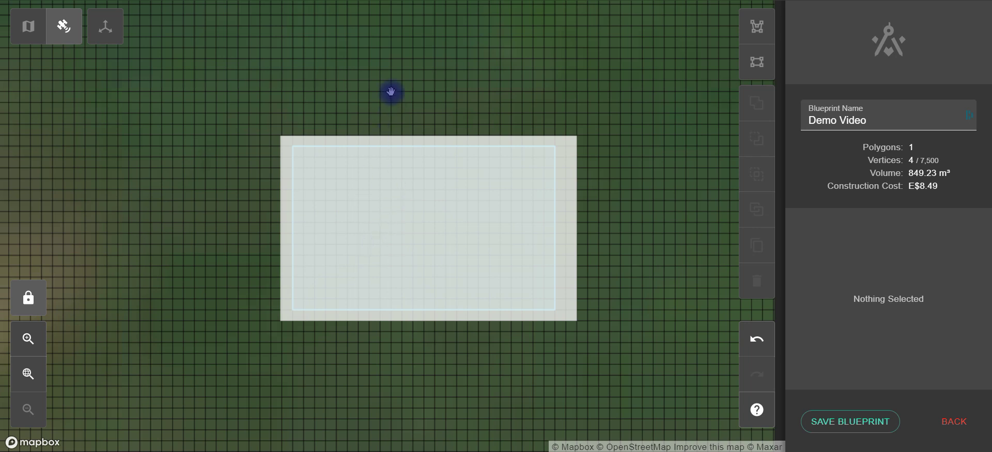
left_click(753, 342)
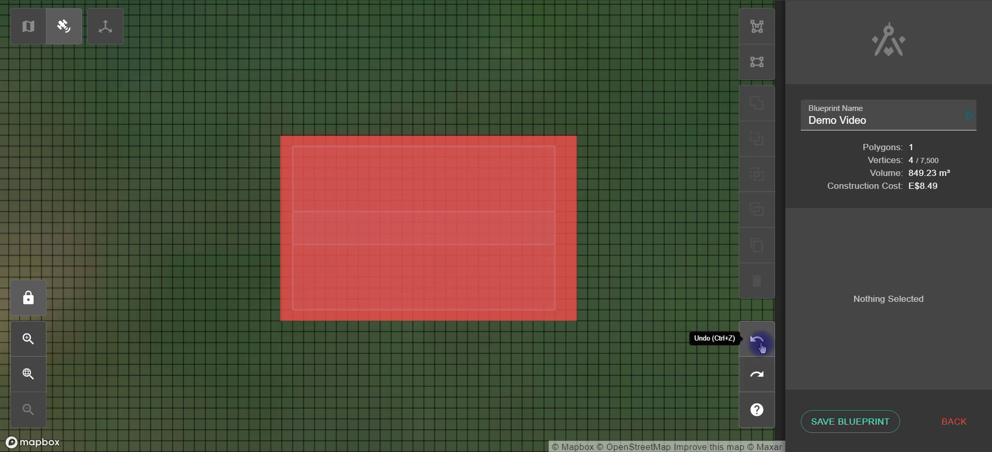
Step: Repeat the merge of the two overlapping blocks and undo it again
left_click(538, 184)
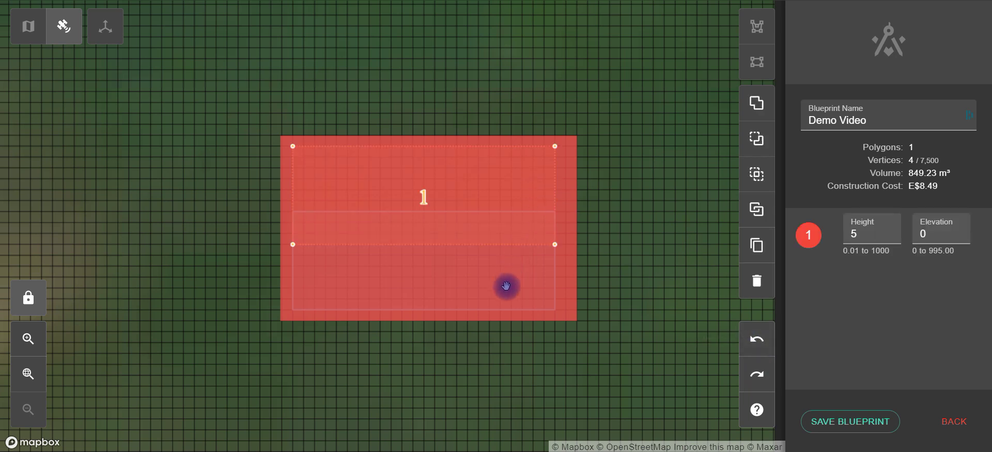
left_click(754, 103)
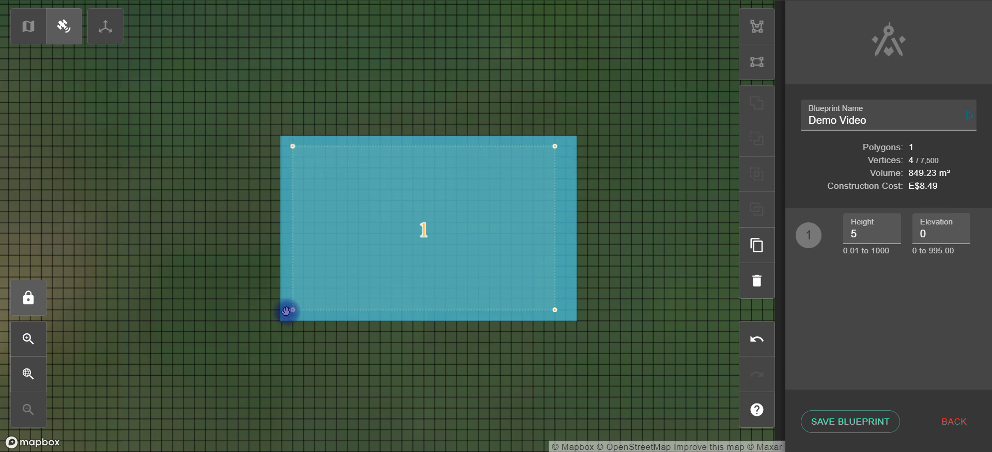
left_click(758, 343)
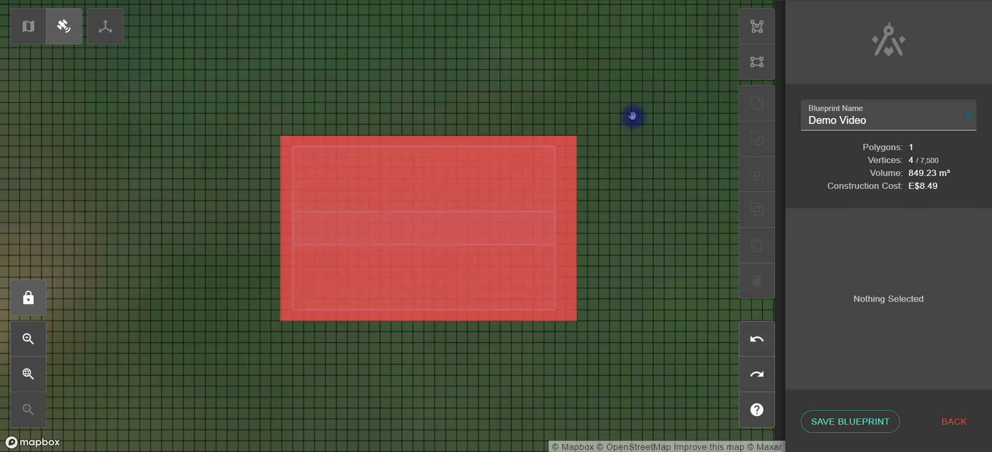
Step: Subtract the lower block from the upper block, selecting the upper one first, and undo the subtraction
left_click(496, 170)
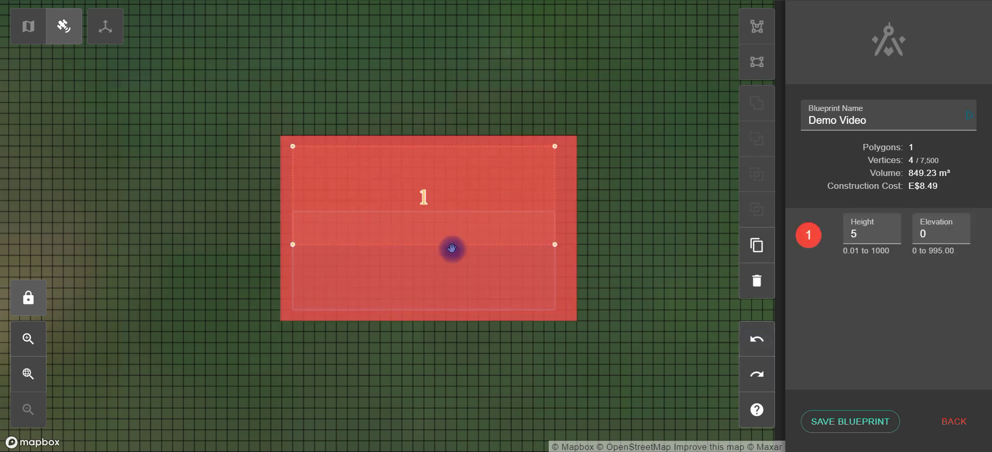
left_click(465, 280)
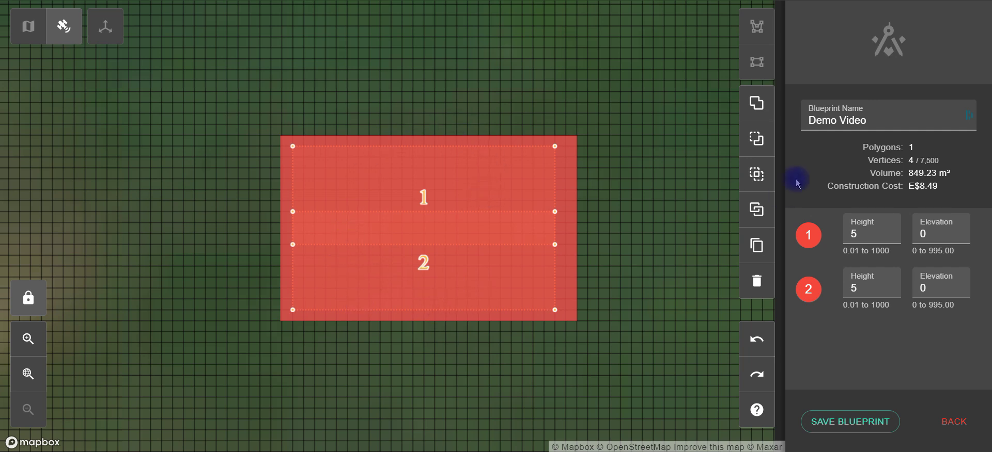
left_click(756, 142)
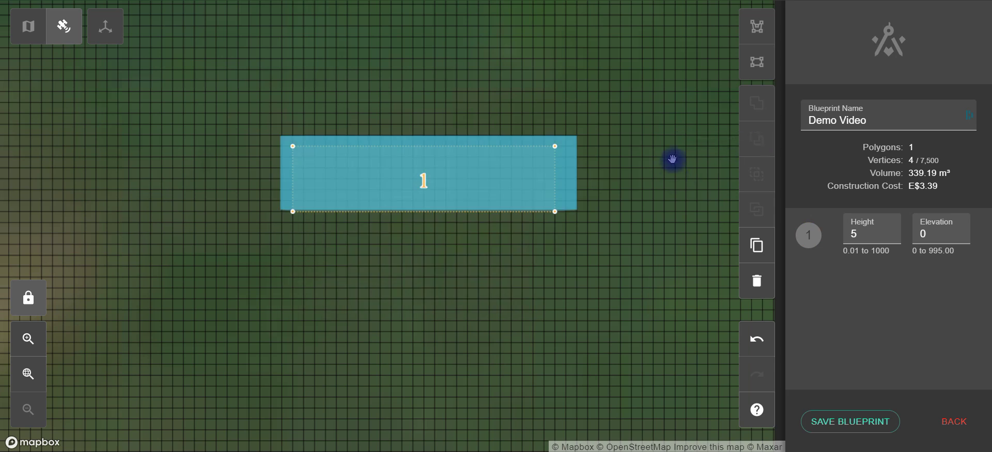
left_click(668, 165)
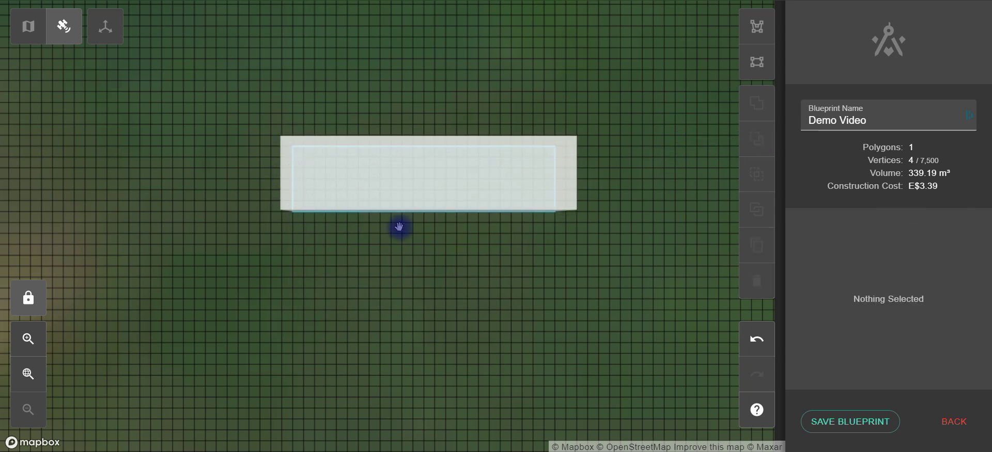
left_click(758, 340)
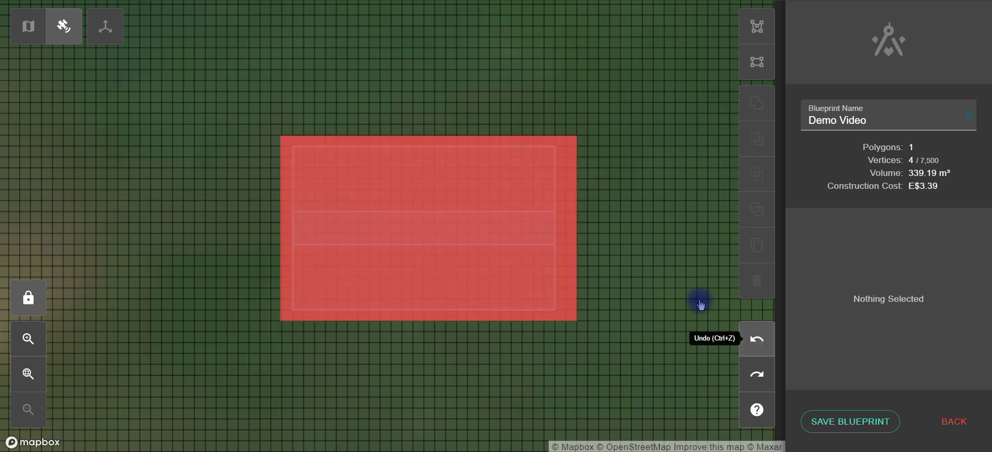
Step: Subtract the upper block from the lower block, selecting the lower one first, and undo the subtraction
left_click(457, 269)
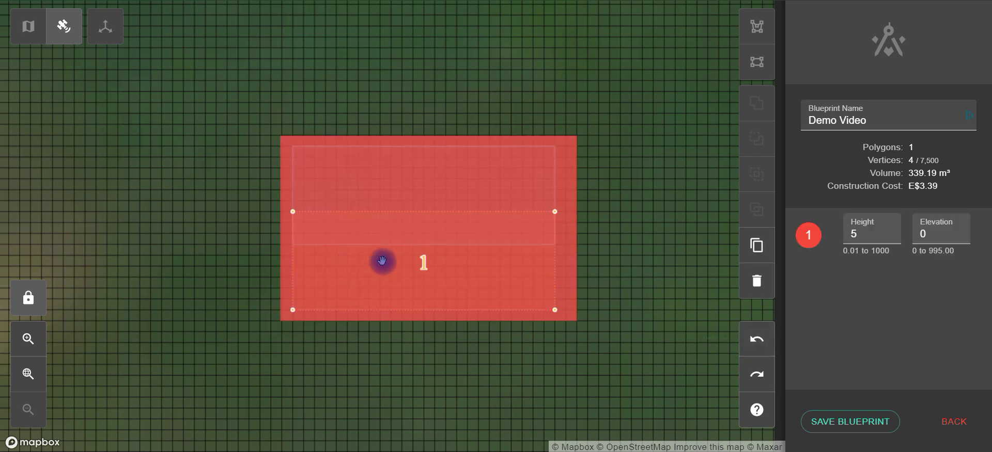
left_click(411, 174, "shift")
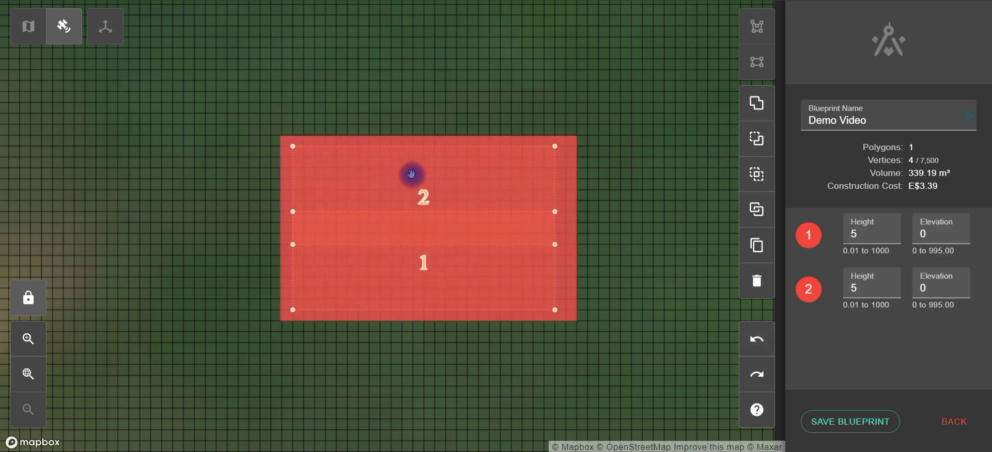
left_click(757, 139)
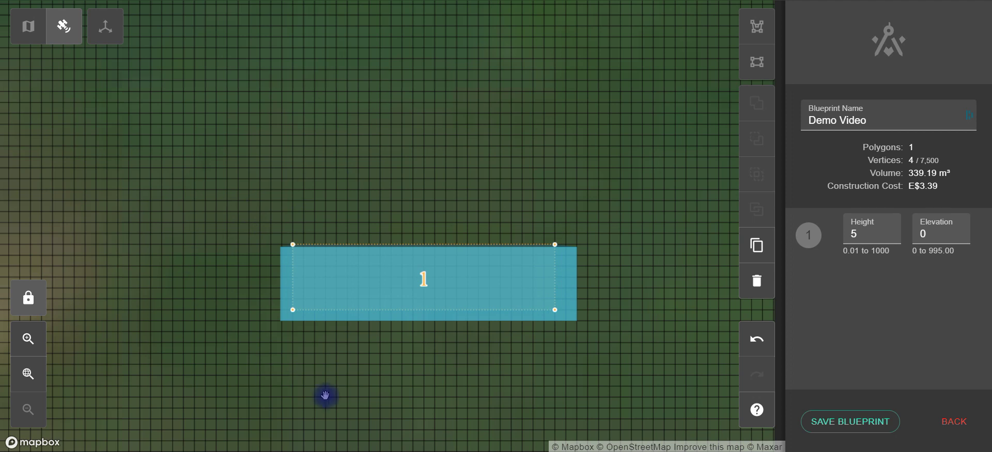
left_click(758, 339)
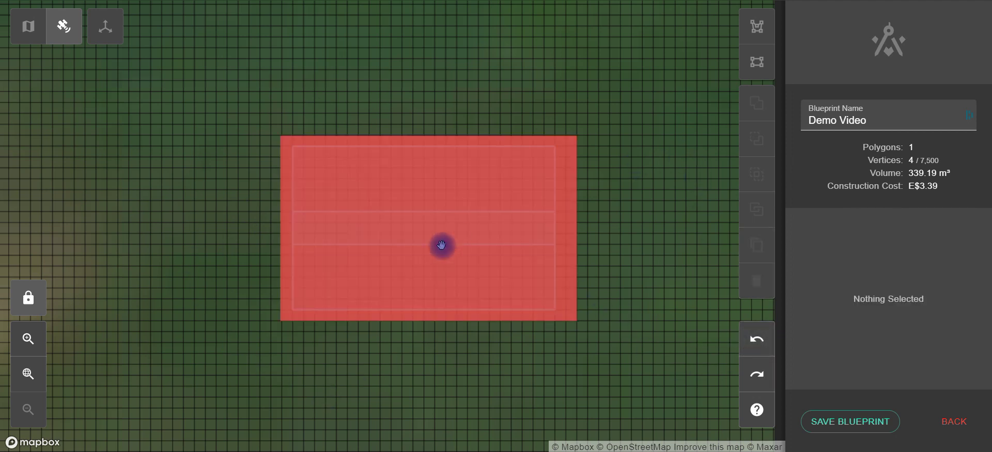
Step: Intersect the two blocks so that only their overlapping strip is kept, and undo the intersection
left_click(425, 186)
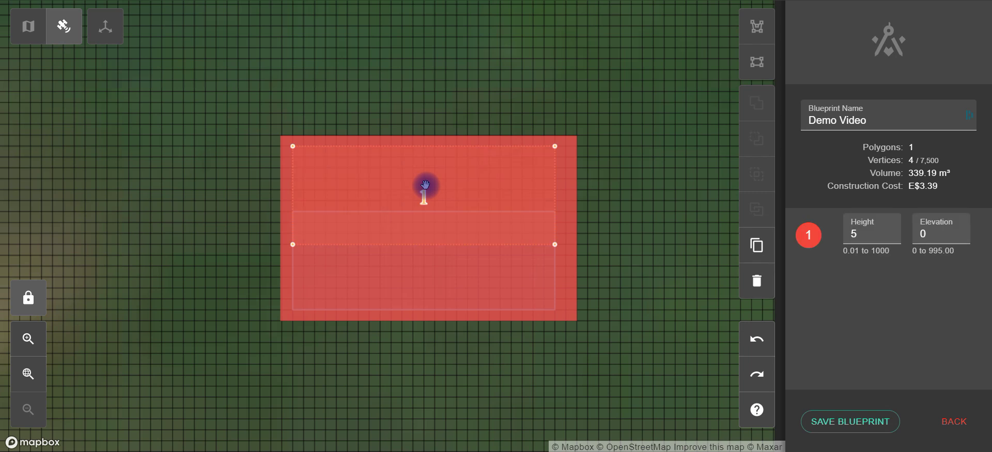
left_click(432, 264)
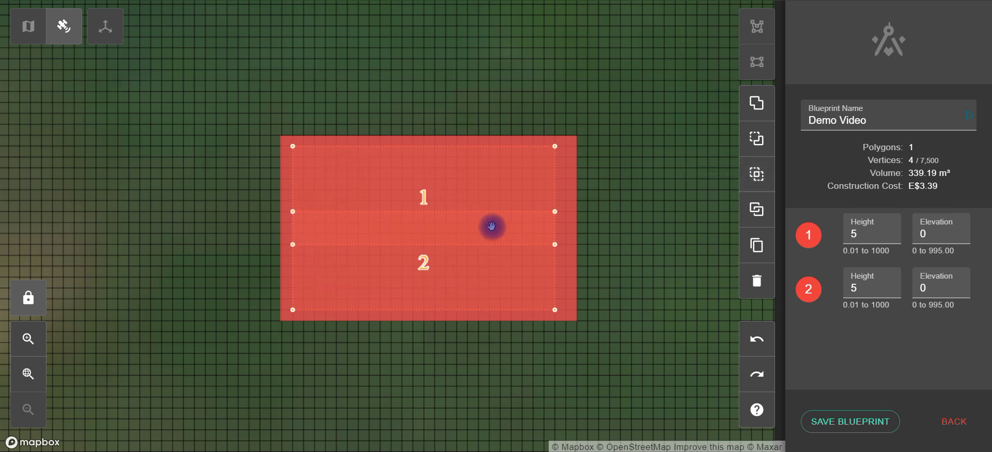
left_click(757, 176)
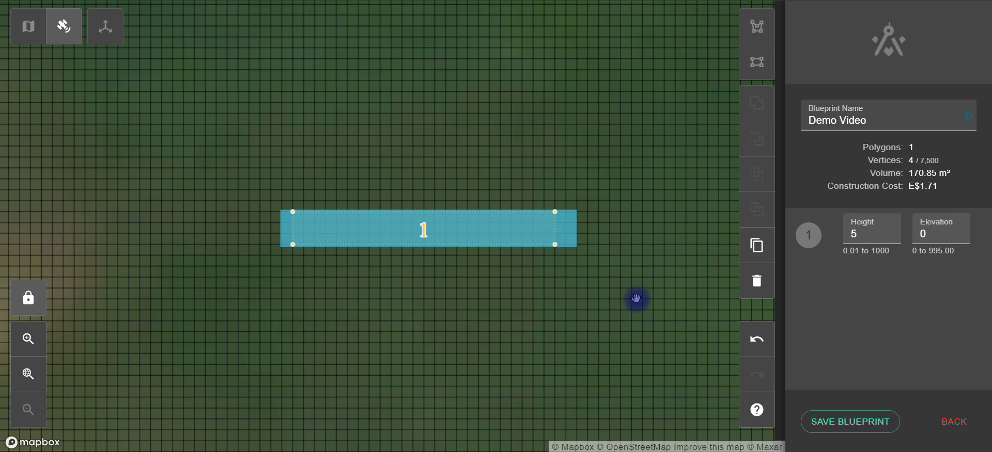
left_click(761, 345)
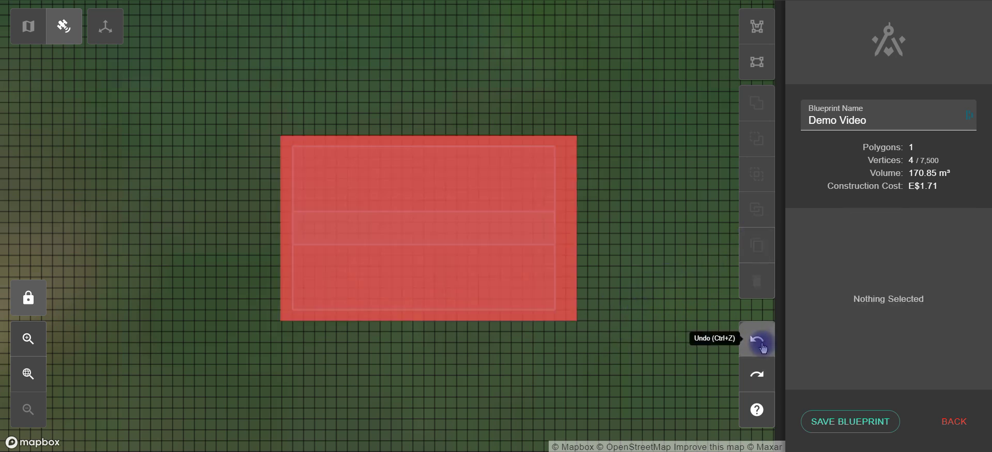
Step: Match the borders of the two overlapping blocks, selecting the upper one first, and undo the operation
left_click(448, 172)
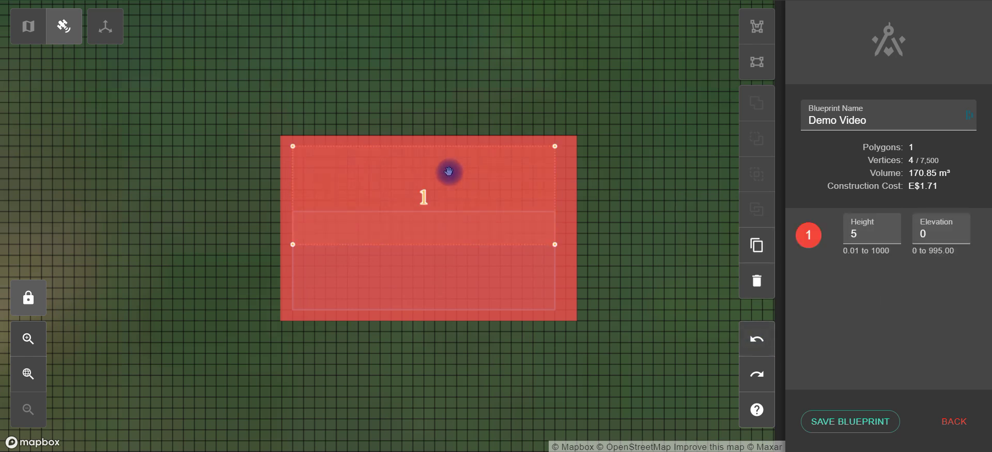
left_click(431, 270, "shift")
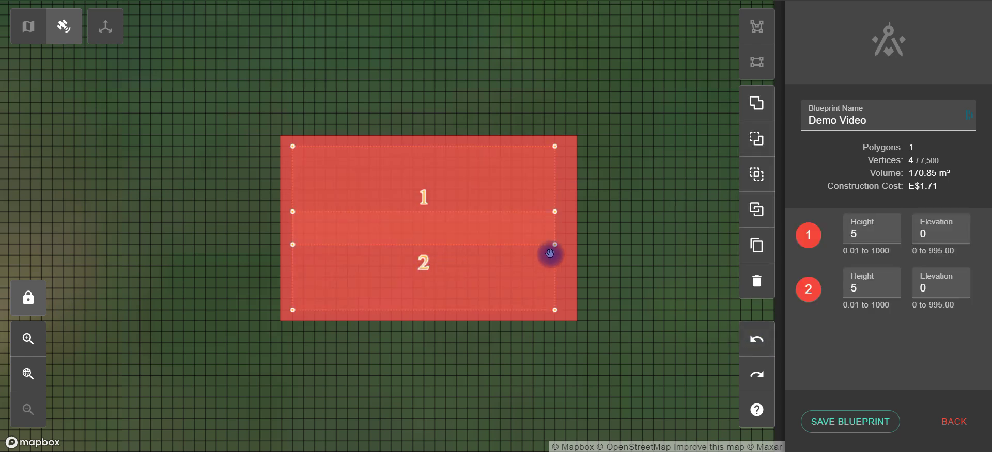
left_click(756, 211)
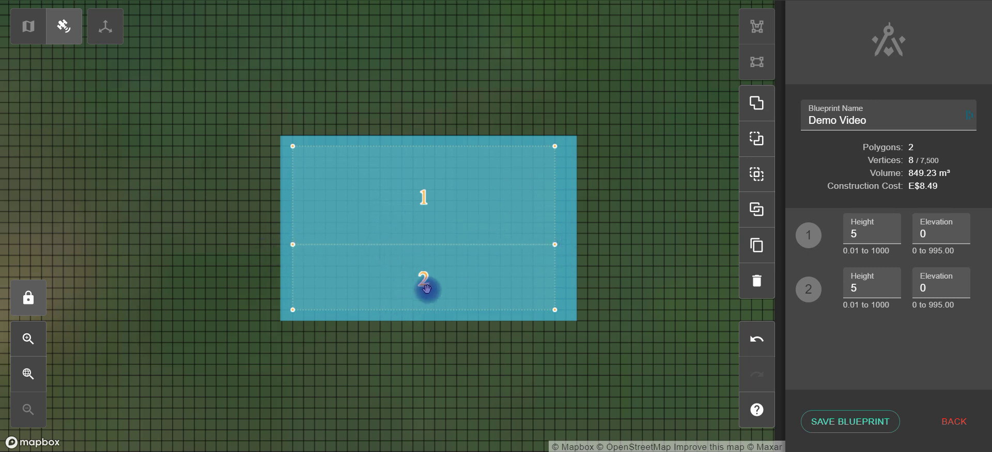
left_click(649, 230)
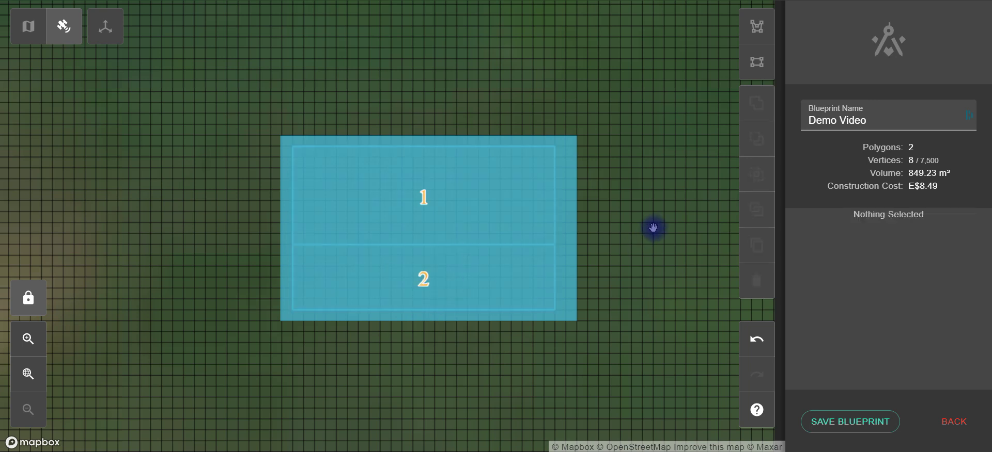
left_click(755, 339)
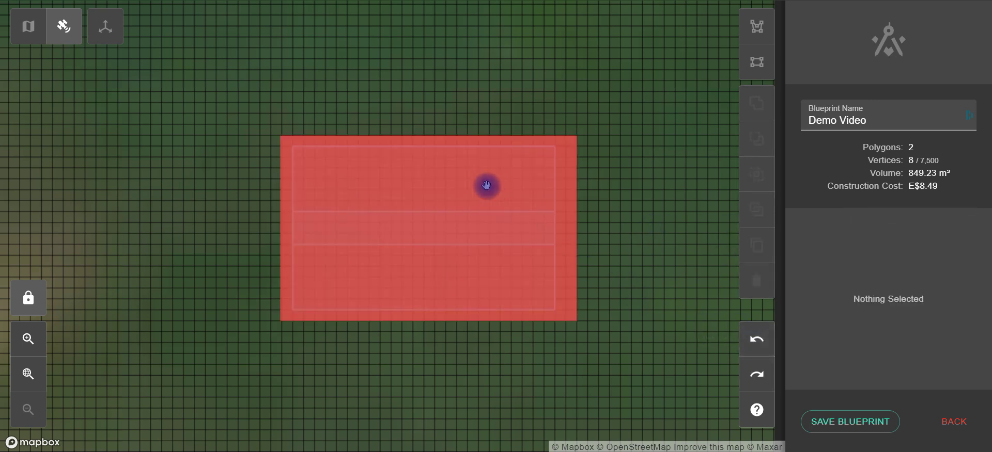
Step: Repeat the border match with the upper block selected before the lower one and undo it again
left_click(485, 182)
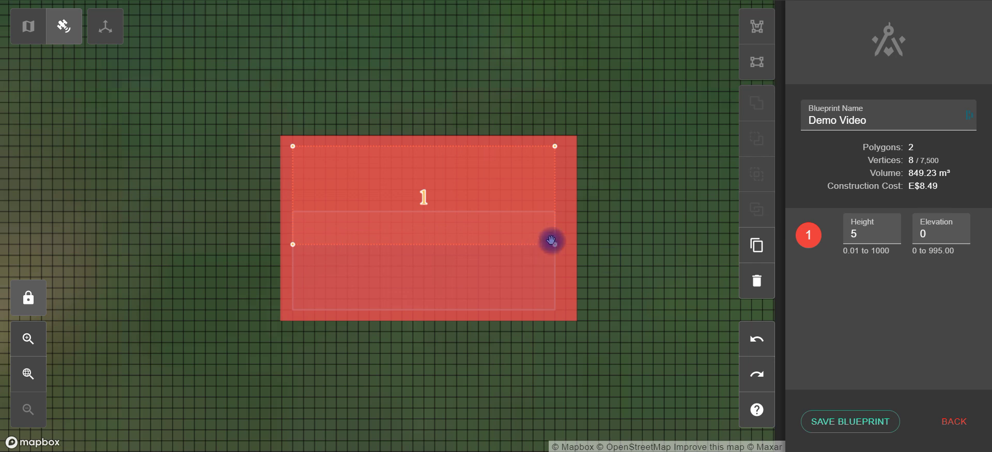
left_click(459, 273, "shift")
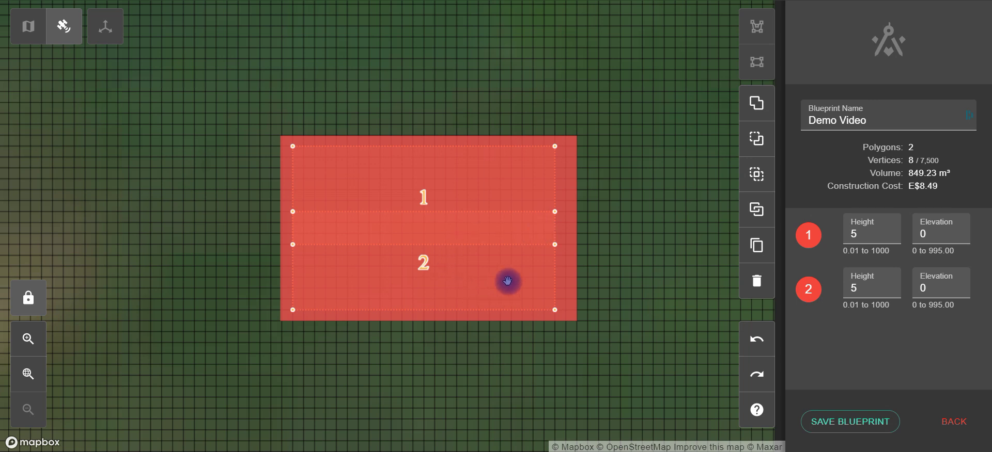
left_click(757, 210)
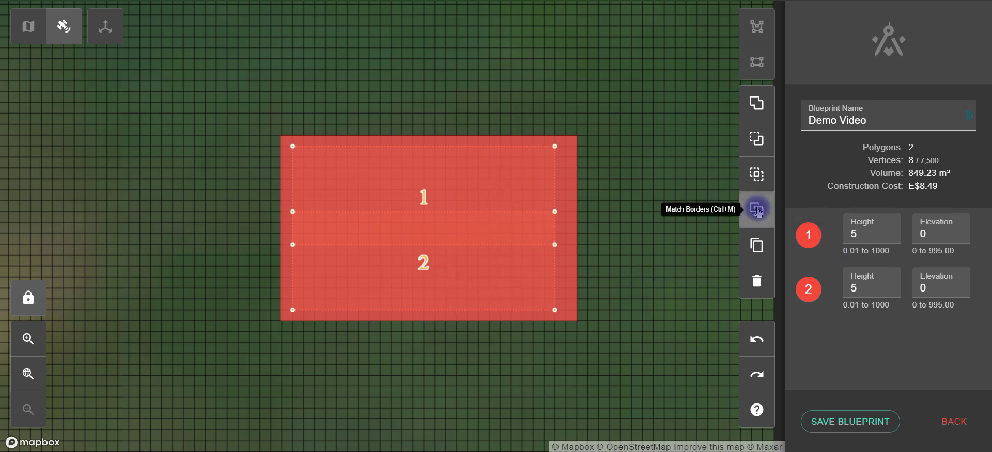
left_click(757, 340)
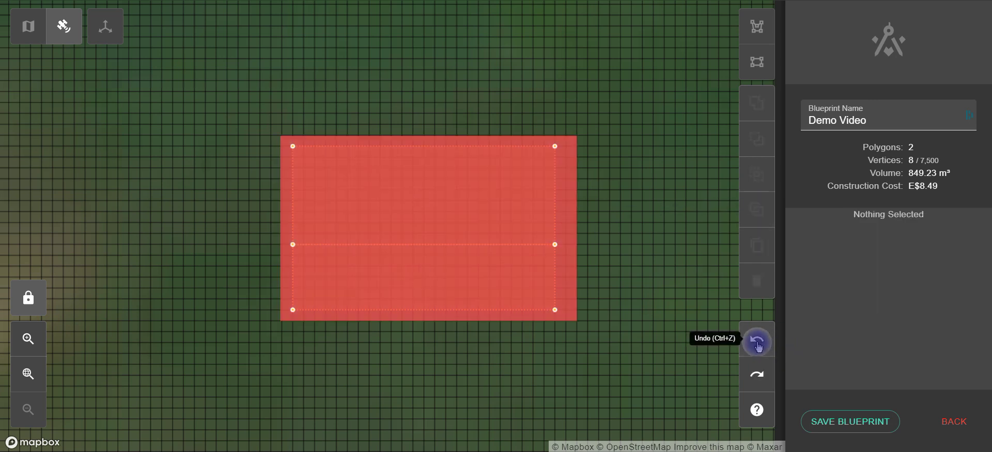
Step: Match the borders of the two blocks with the lower block selected first, and undo the operation
left_click(434, 265)
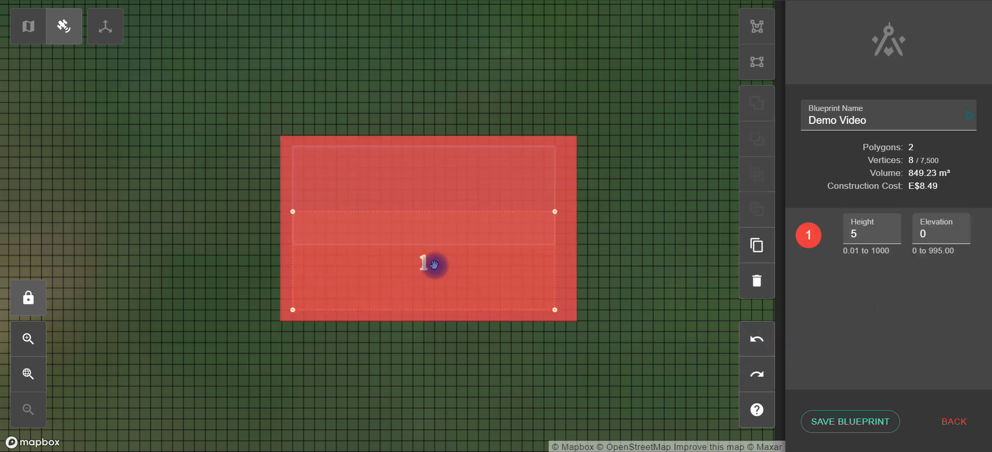
left_click(435, 179, "shift")
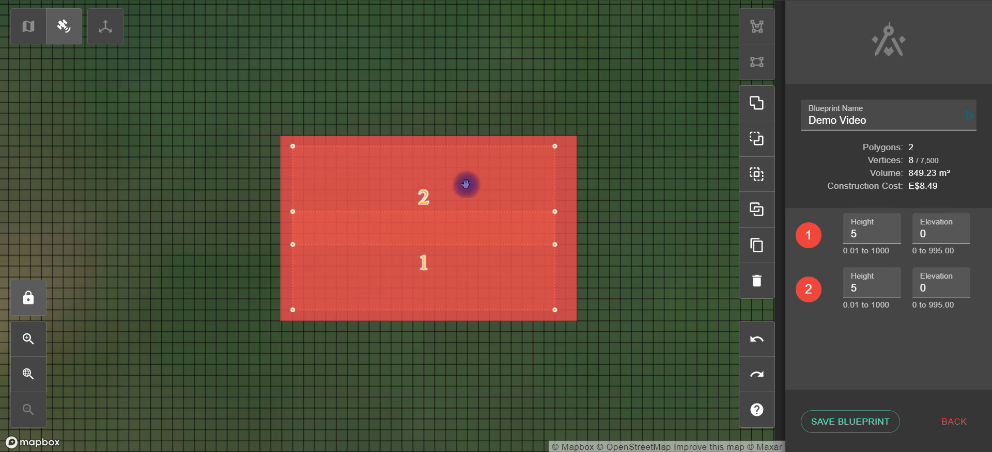
left_click(757, 212)
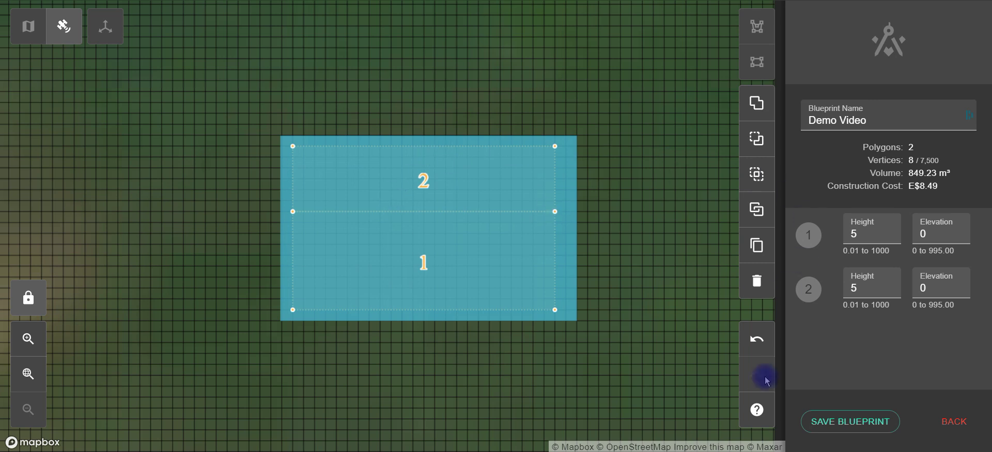
left_click(758, 341)
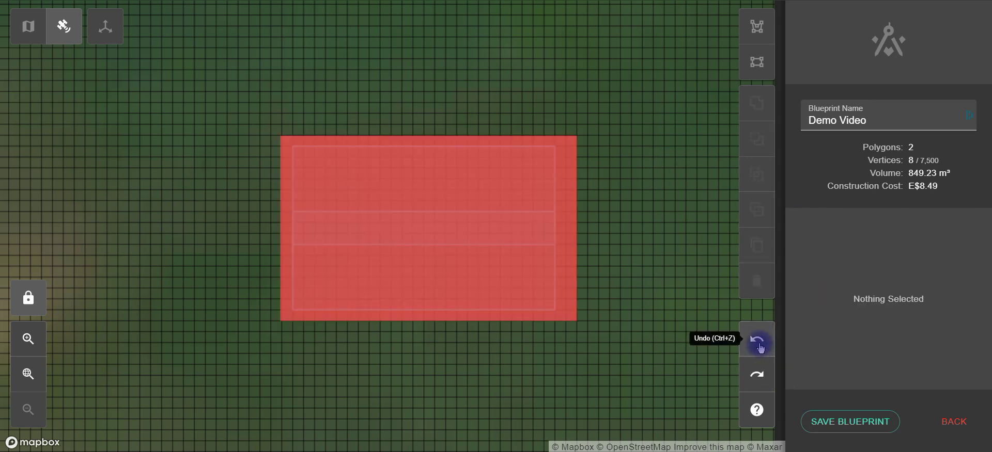
Step: Undo the move that made the blocks overlap and shift the upper block far to the left of the lower one
left_click(760, 346)
left_click_drag(286, 133, 162, 106)
left_click(461, 125)
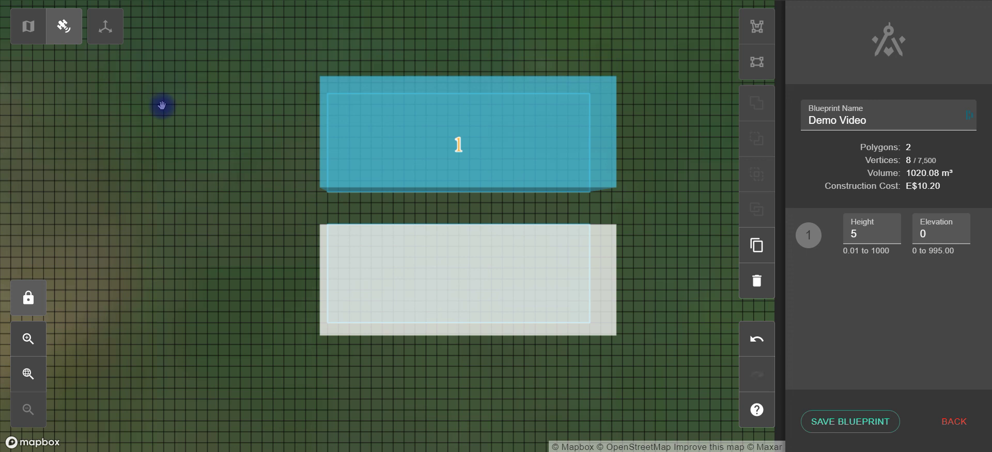
left_click(663, 88)
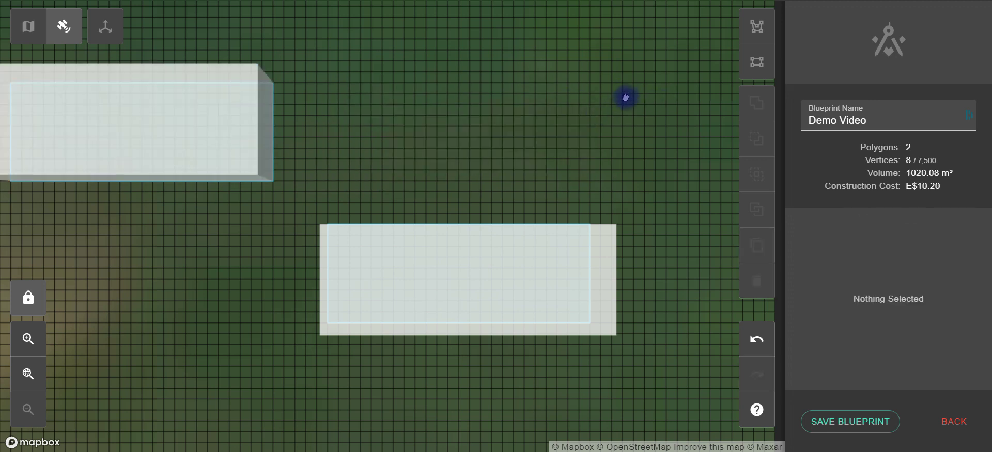
left_click_drag(626, 98, 600, 135)
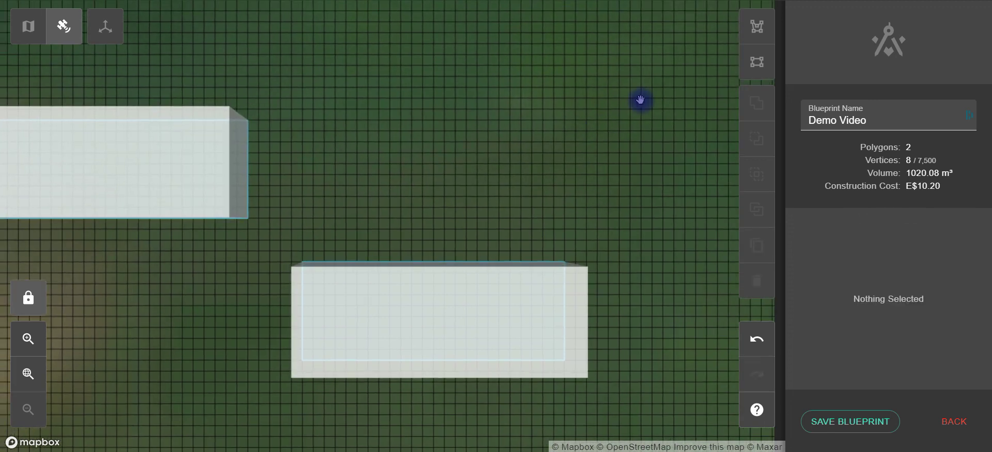
Step: Draw a small triangular block with the Polygon tool in the free area above the lower rectangular block
left_click(761, 29)
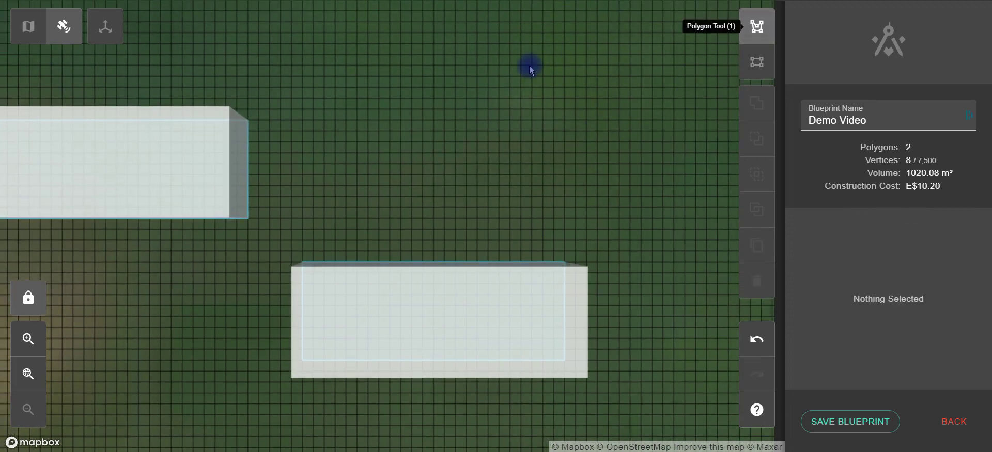
left_click(433, 55)
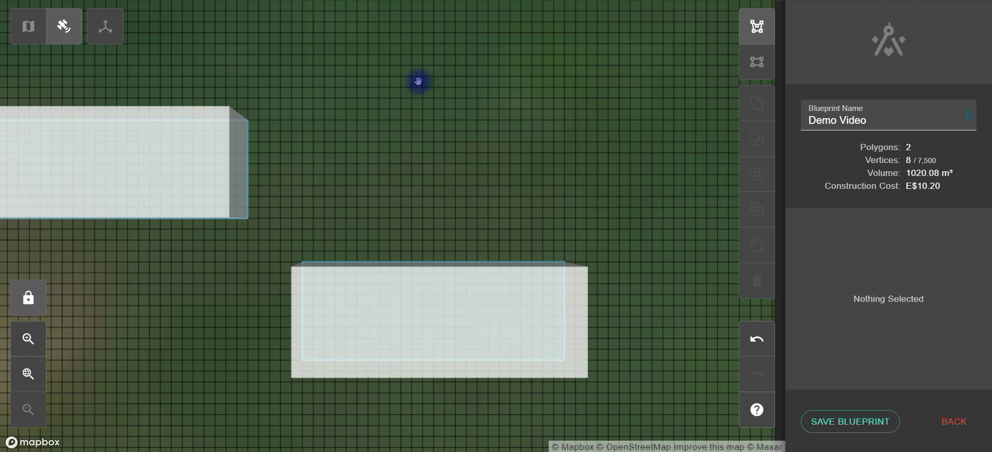
left_click(390, 131)
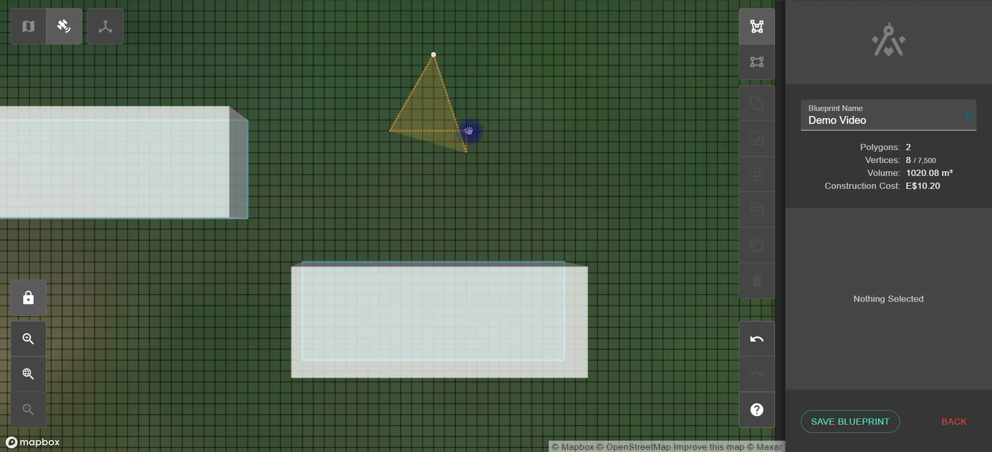
double_click(465, 130)
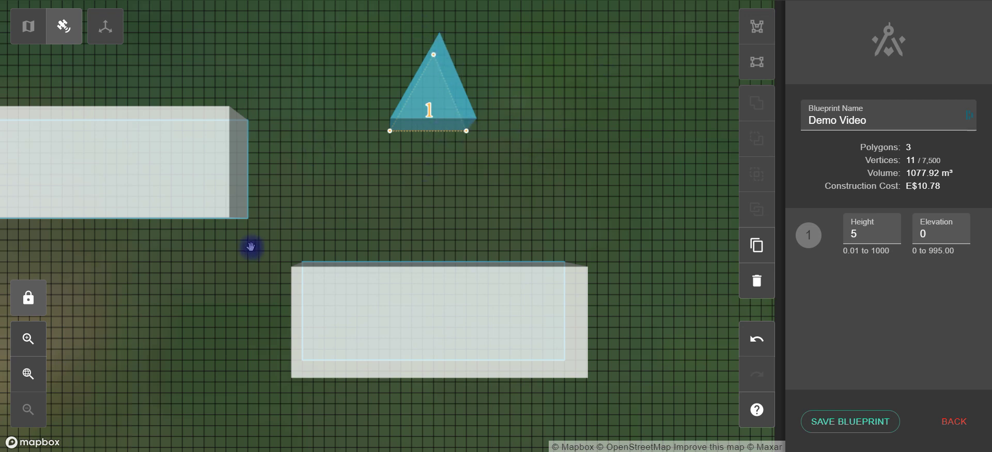
left_click_drag(445, 193, 427, 276)
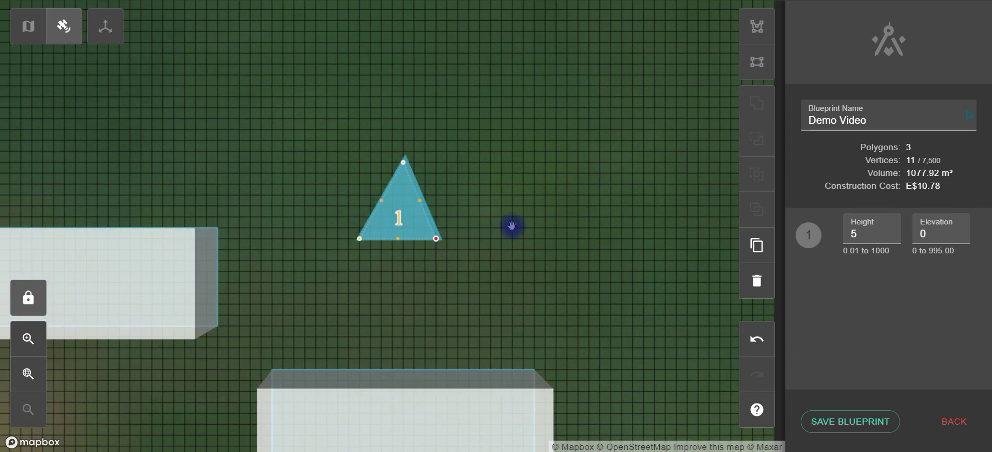
left_click_drag(511, 225, 495, 224)
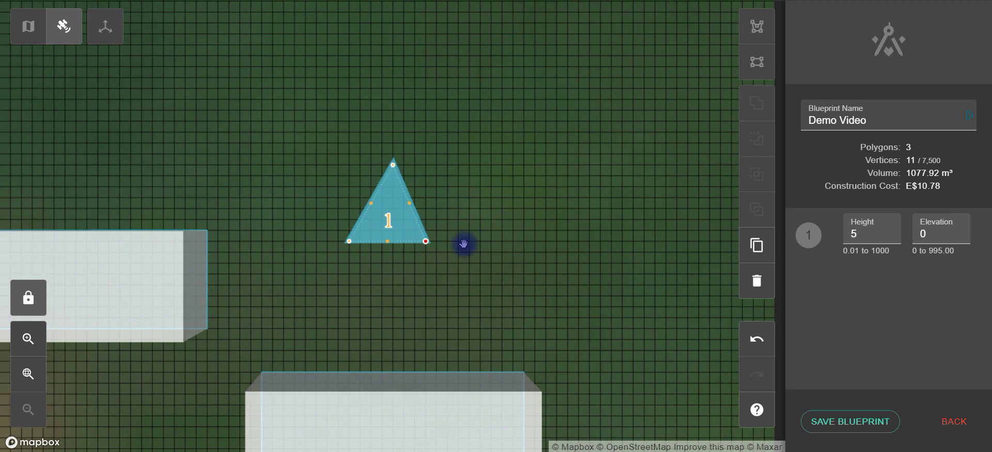
Step: Select the triangle's corner vertices in turn and move its lower-right vertex outward to widen the base
left_click(423, 241)
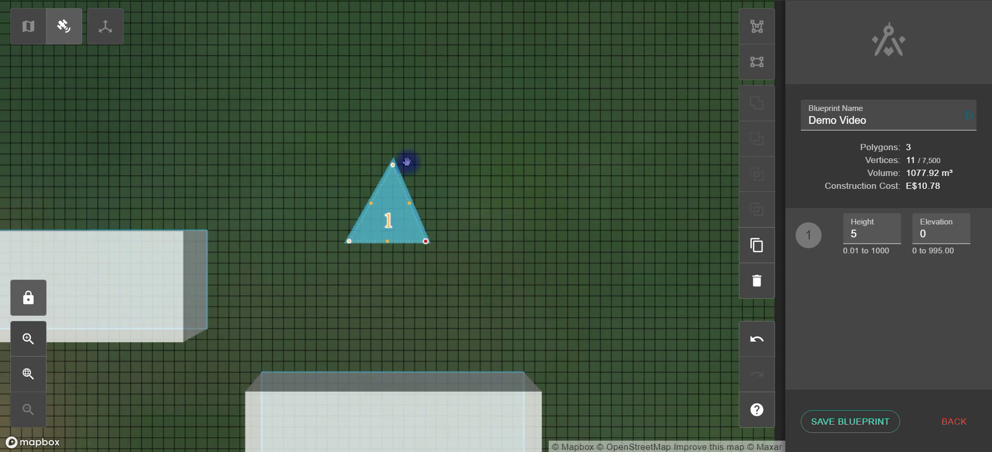
left_click(392, 165)
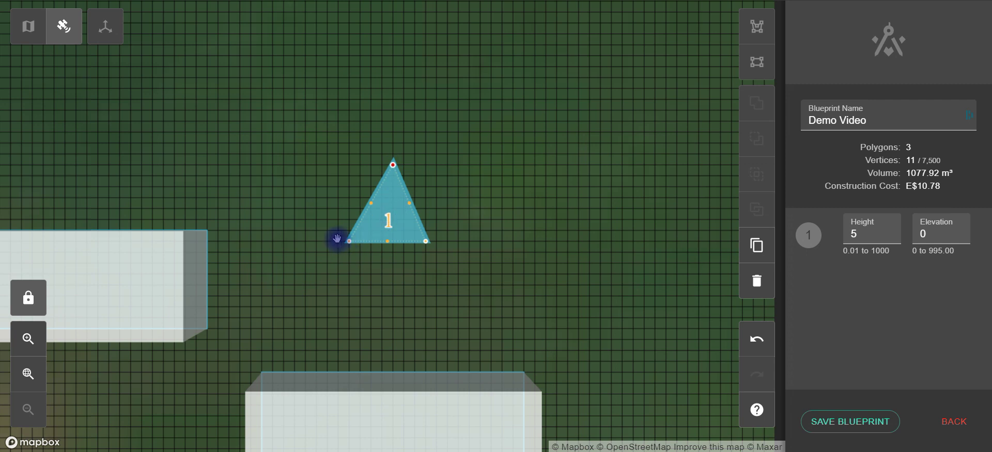
left_click(392, 270)
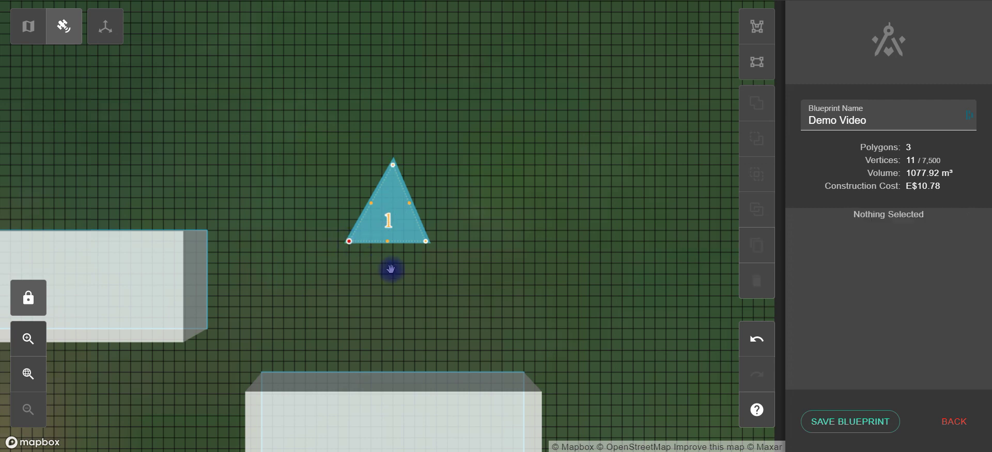
left_click(390, 208)
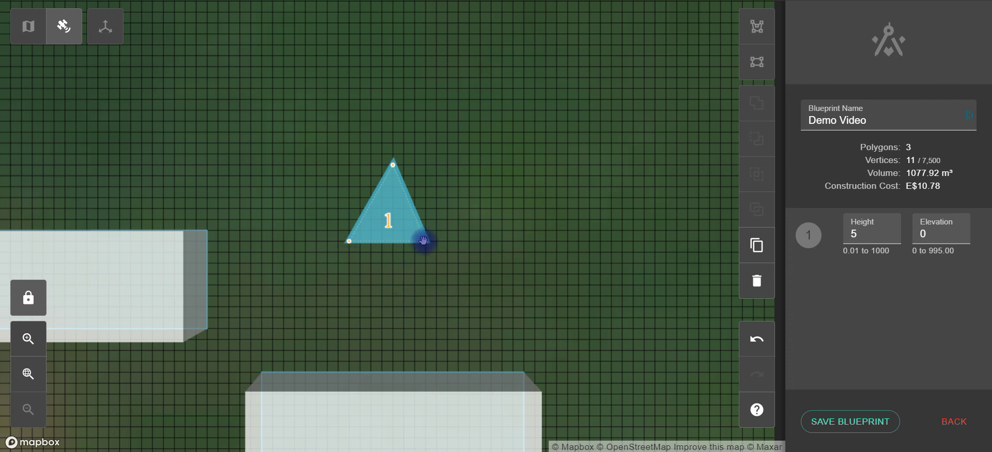
left_click(425, 241)
left_click(437, 270)
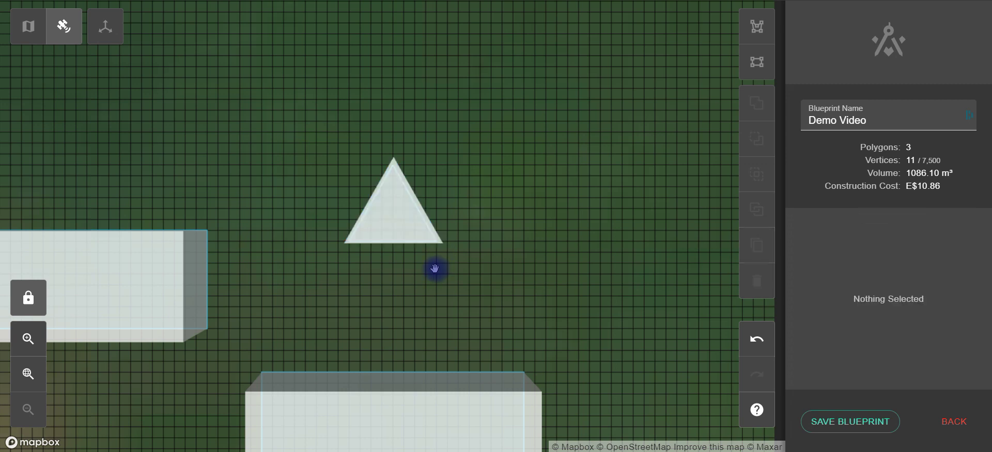
Step: Add vertices along the triangle's right edge and pull one outward to form a point beside the apex
left_click_drag(507, 286, 479, 276)
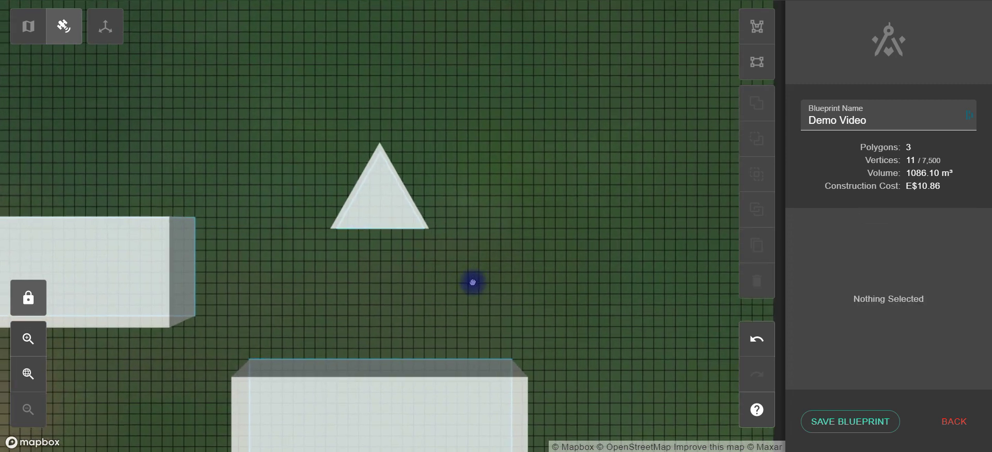
left_click(380, 209)
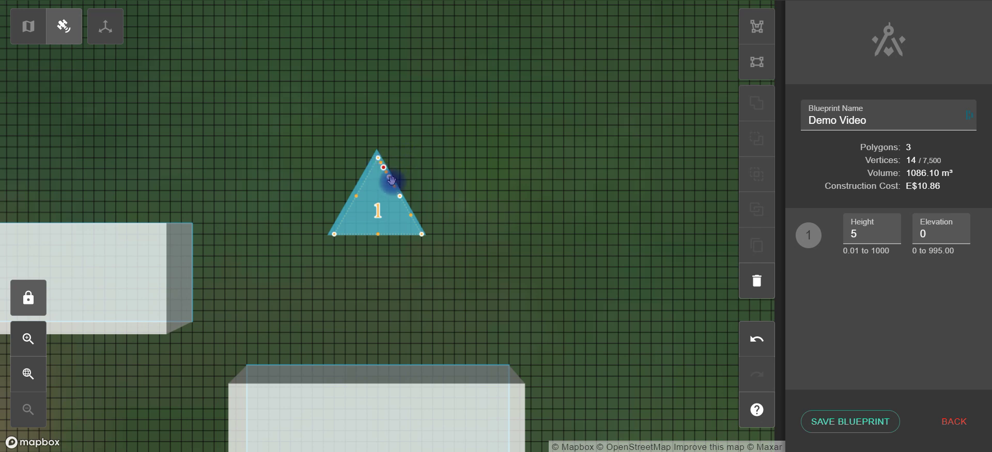
left_click(391, 179)
left_click(464, 184)
left_click(388, 209)
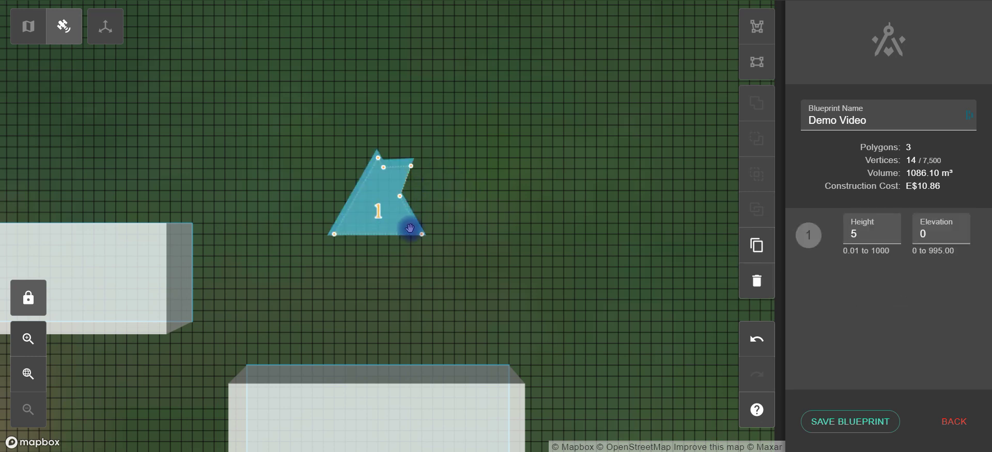
Step: Add vertices on the triangle's lower right edge and base, and pull them outward into points to the right and below
left_click_drag(398, 199, 399, 197)
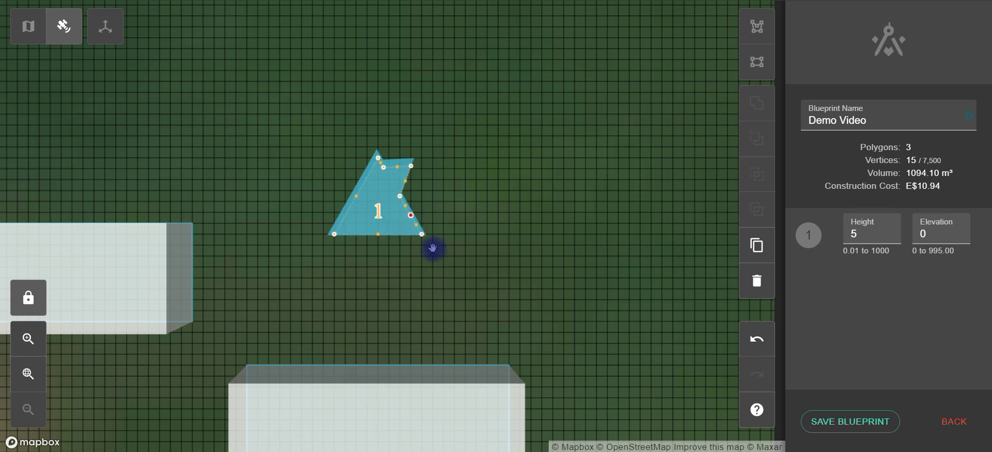
left_click_drag(443, 222, 454, 212)
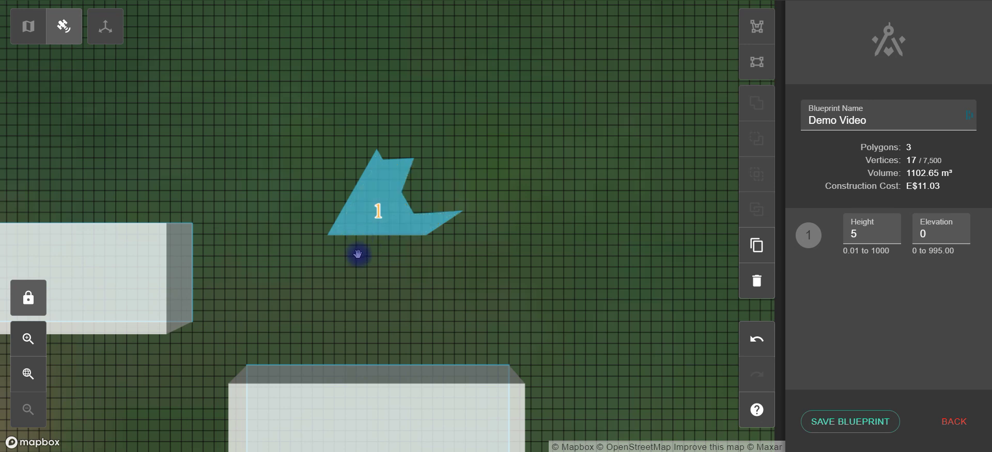
left_click(356, 235)
left_click_drag(348, 262, 346, 266)
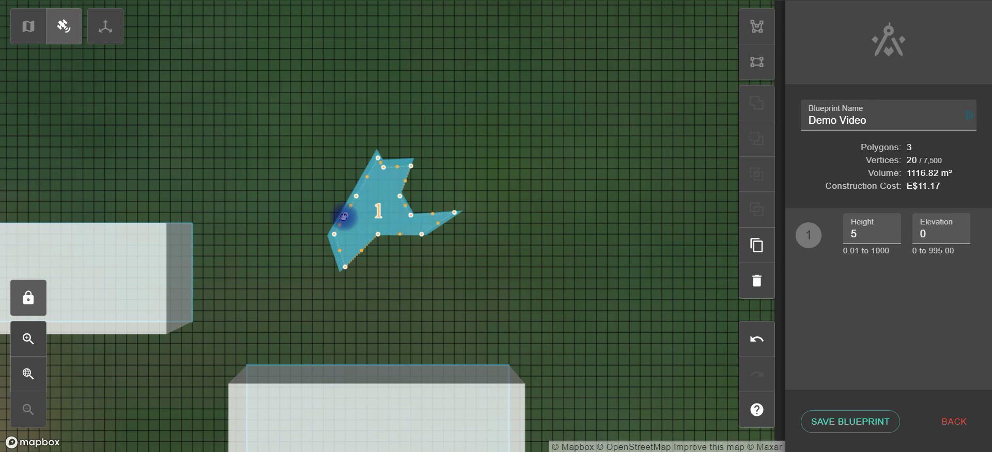
Step: Pull vertices outward on the shape's left side and lower edge to form more jagged points, and clear the selection
left_click_drag(311, 193, 312, 190)
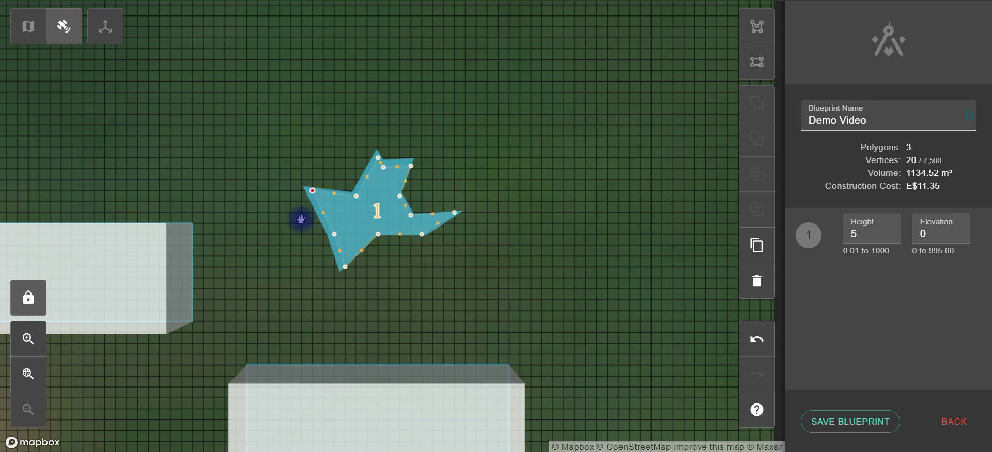
left_click(333, 193)
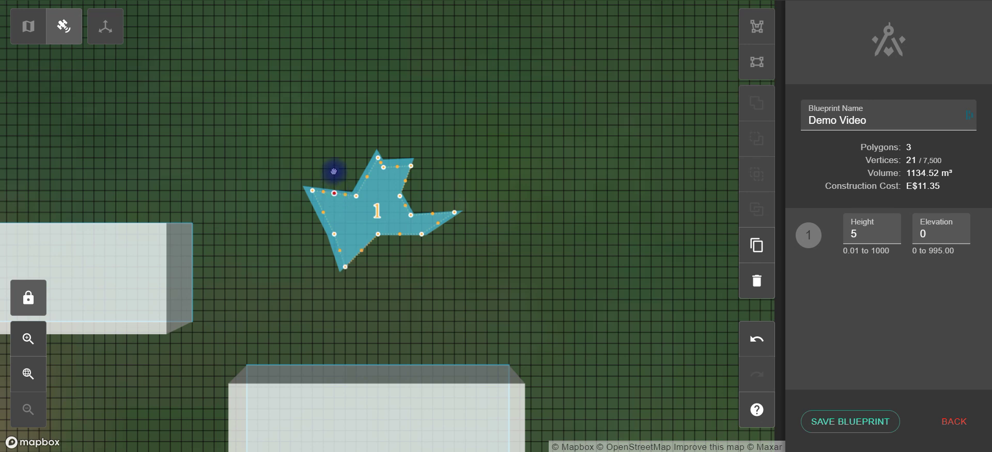
left_click_drag(334, 169, 335, 169)
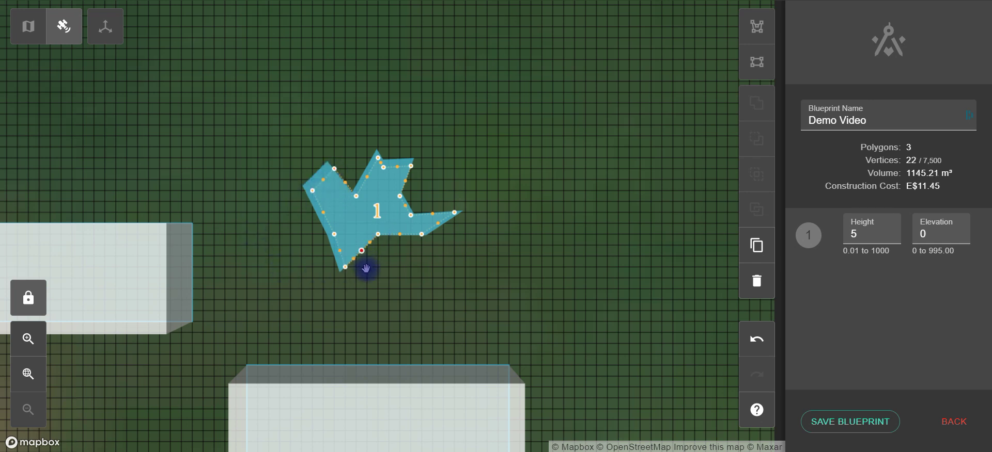
left_click_drag(361, 254, 388, 278)
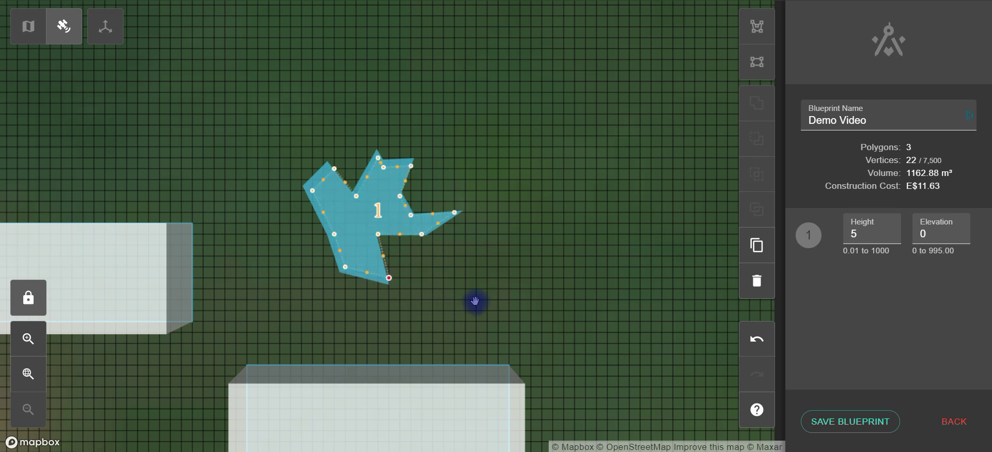
left_click(474, 301)
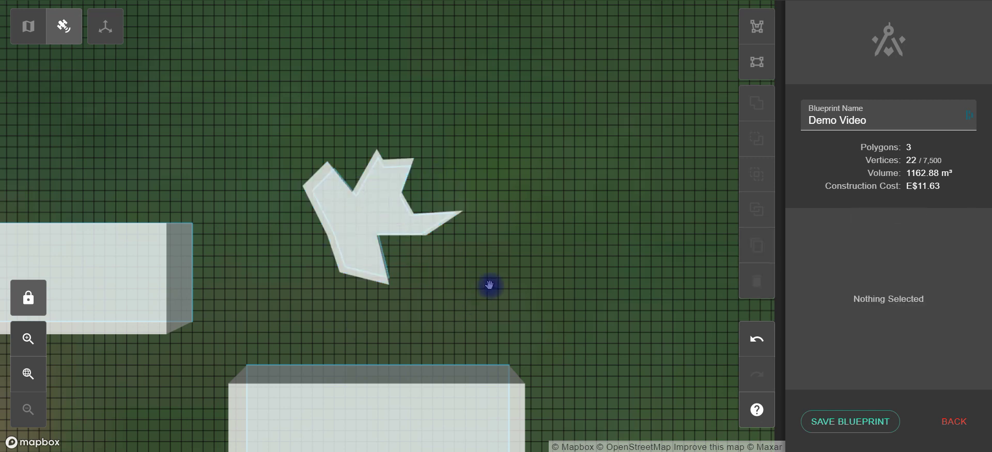
Step: Move the jagged block down so it overlaps the upper edge of the rectangular block below it
left_click_drag(489, 286, 503, 232)
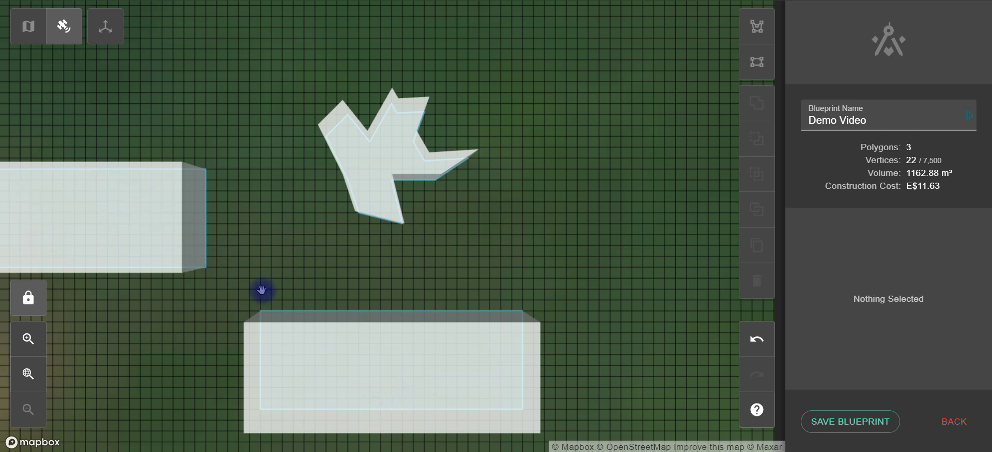
left_click_drag(534, 252, 520, 169)
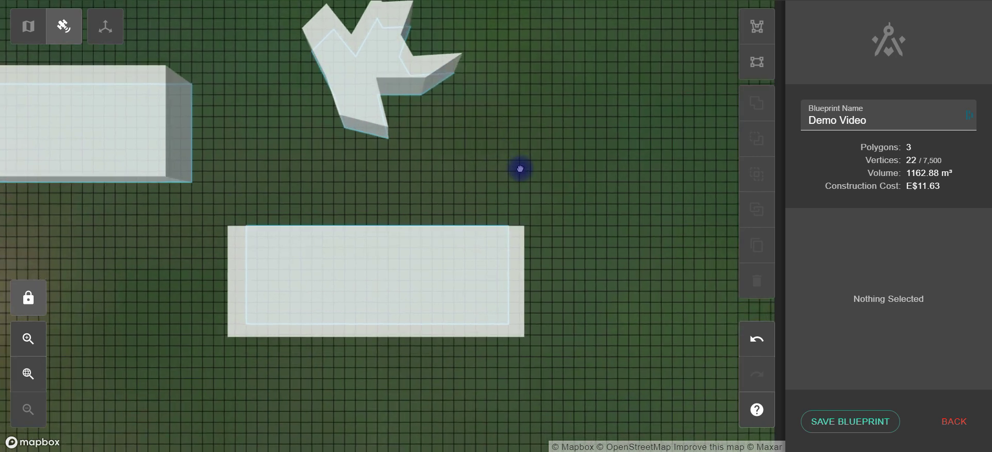
left_click(373, 78)
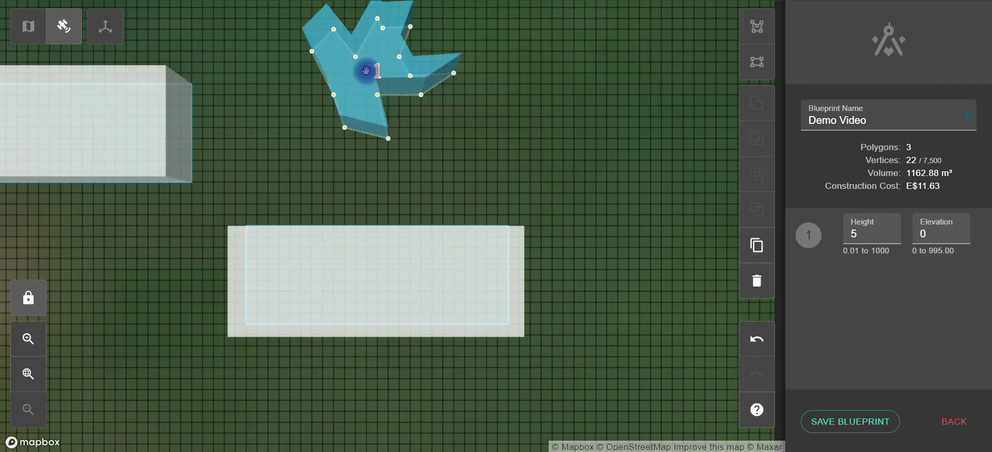
left_click_drag(367, 73, 373, 203)
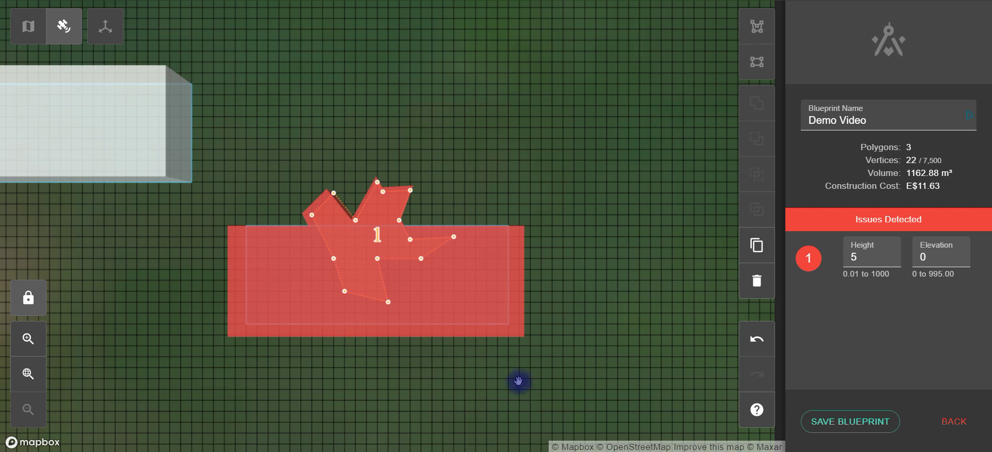
Step: Combine the overlapping jagged and rectangular blocks into one polygon, and undo the combination
left_click(470, 303)
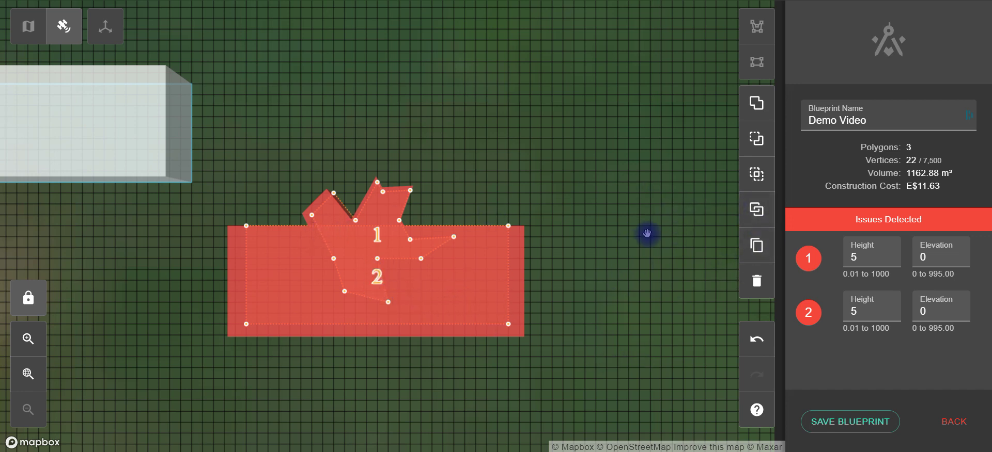
left_click(758, 106)
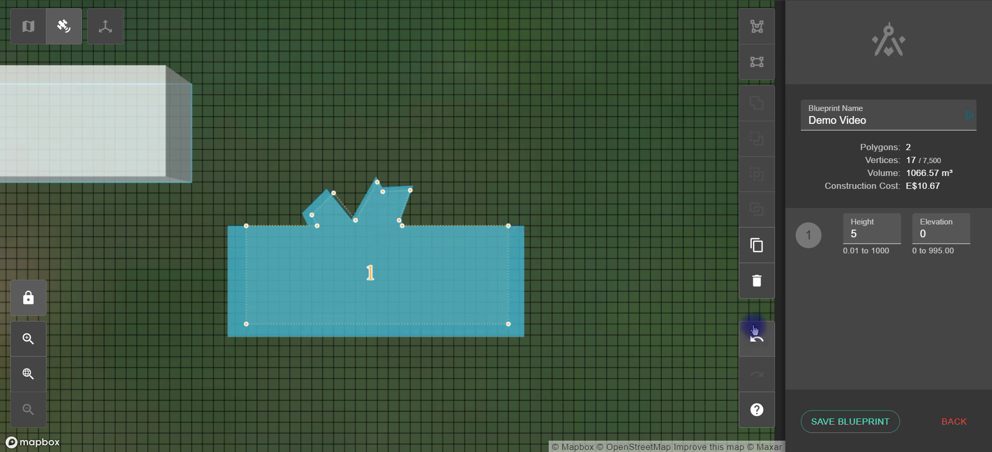
left_click(758, 343)
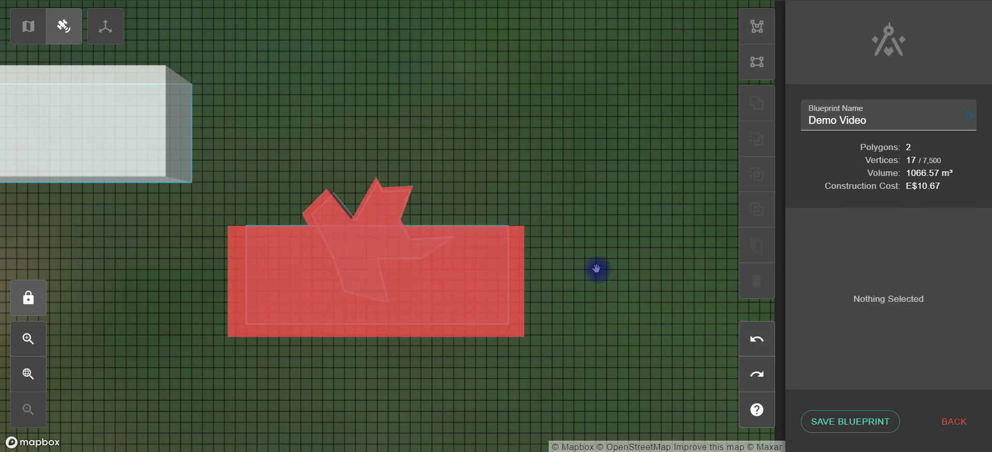
Step: Subtract the rectangular block from the jagged block by selecting the jagged one first, and undo the subtraction
left_click(357, 243)
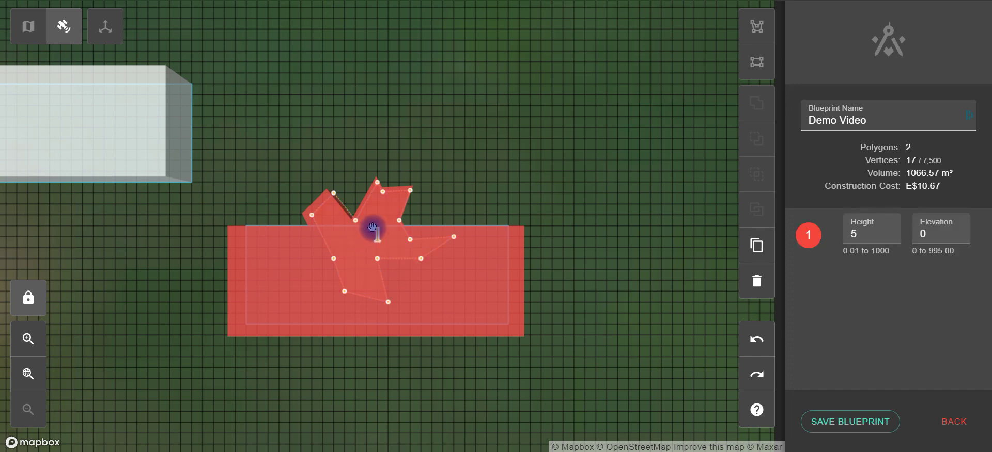
left_click(453, 286, "shift")
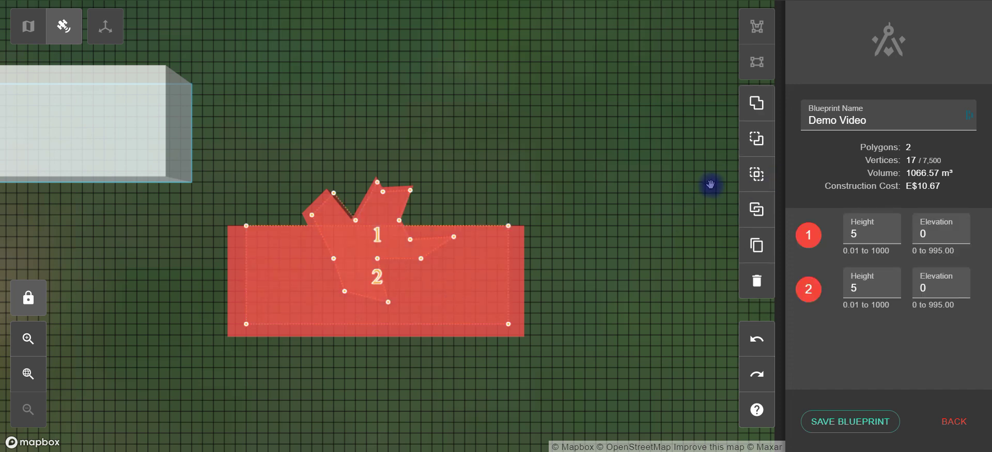
left_click(755, 141)
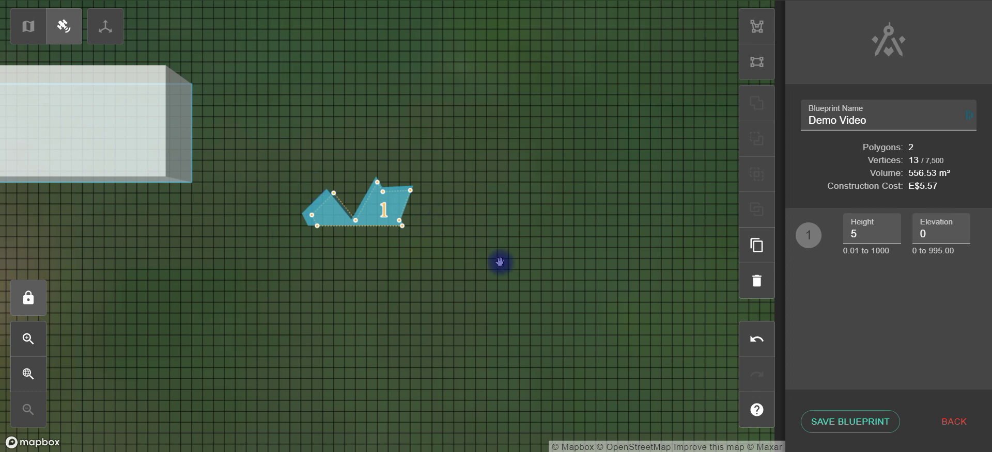
left_click(758, 347)
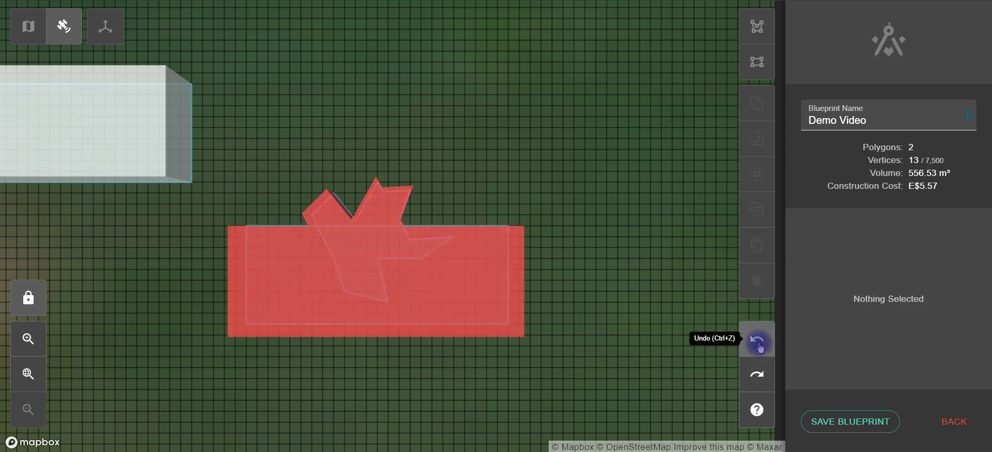
Step: Subtract the jagged block from the rectangular block by selecting the rectangle first, and undo the subtraction
left_click(441, 287)
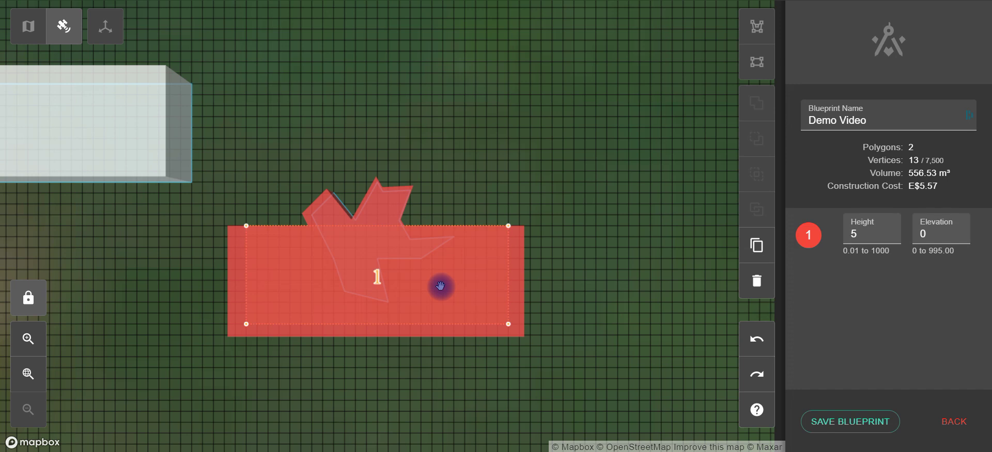
left_click(402, 205, "shift")
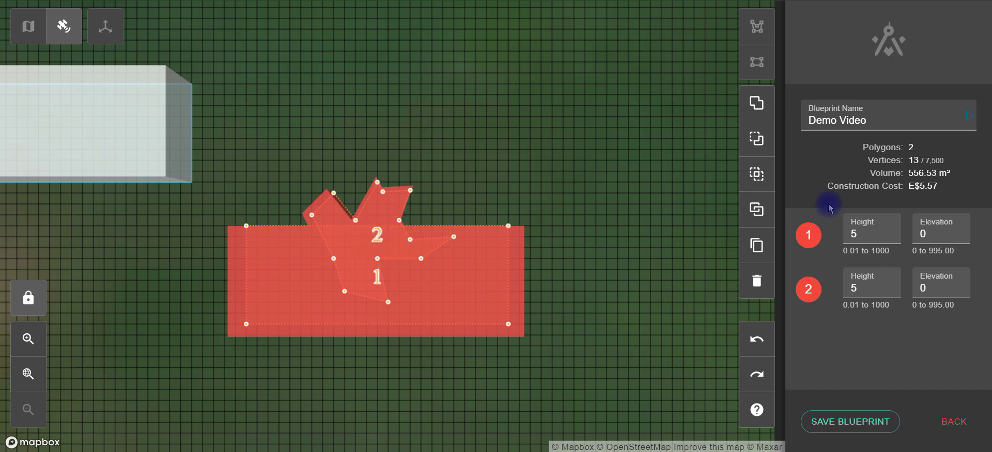
left_click(758, 144)
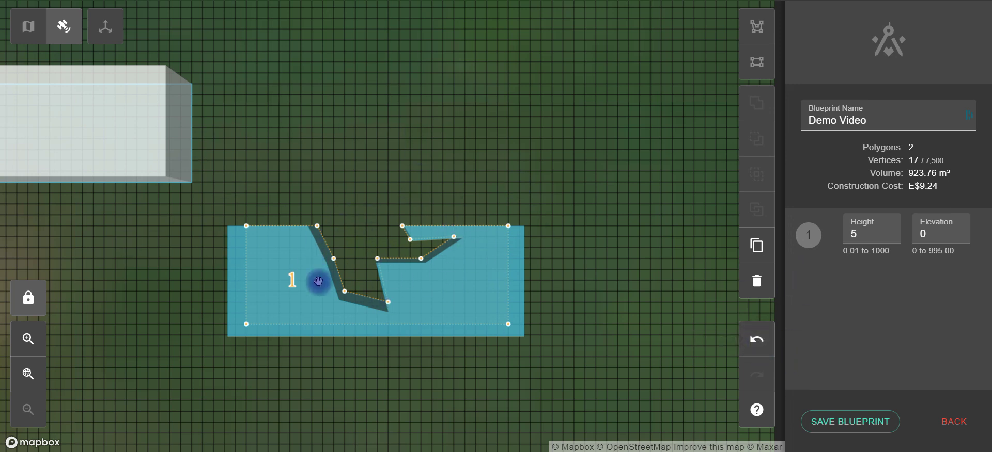
left_click(757, 339)
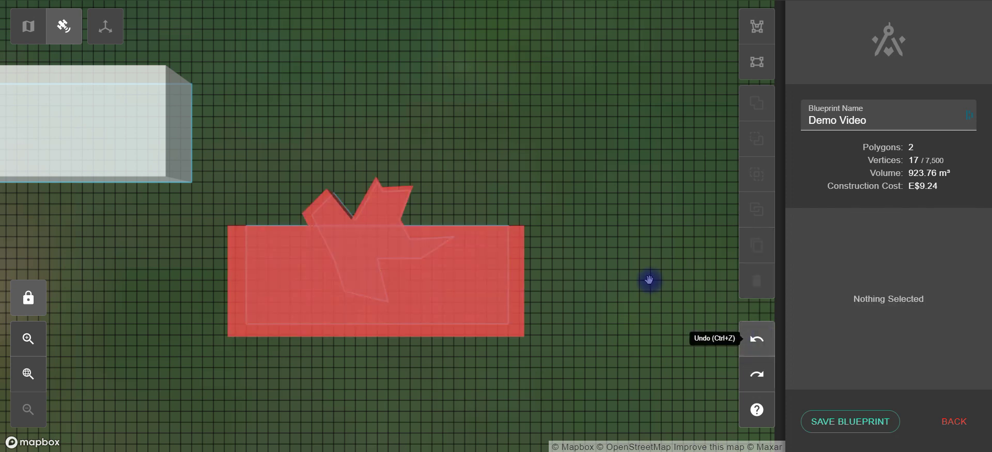
Step: Match the rectangular block's borders to the jagged block, selecting the jagged block first, and clear the selection
left_click(397, 202)
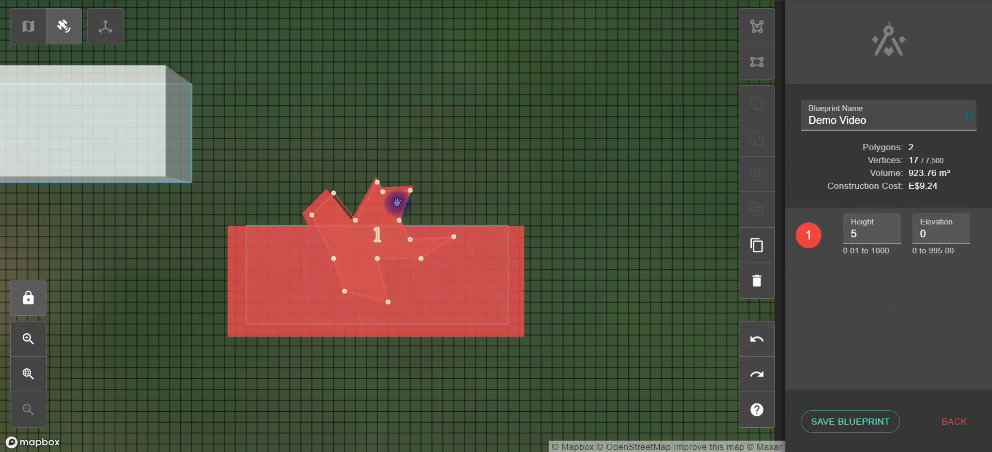
left_click(441, 287, "shift")
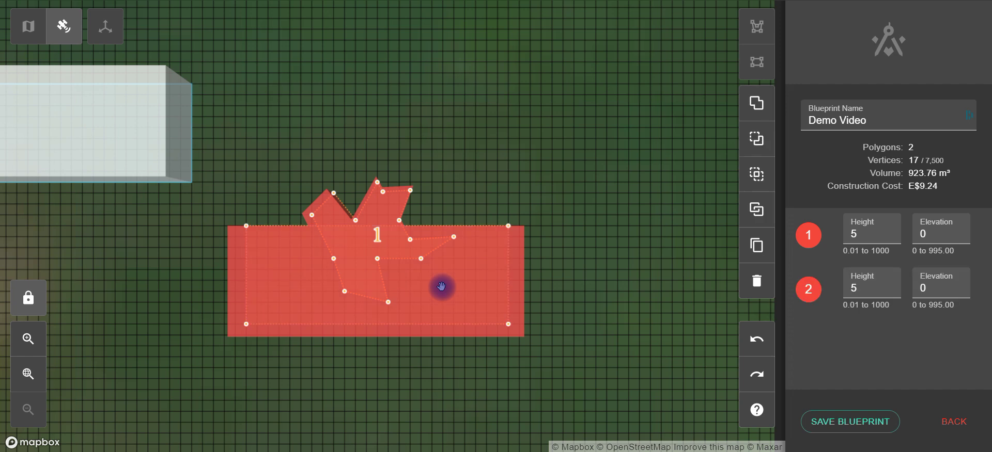
left_click(758, 211)
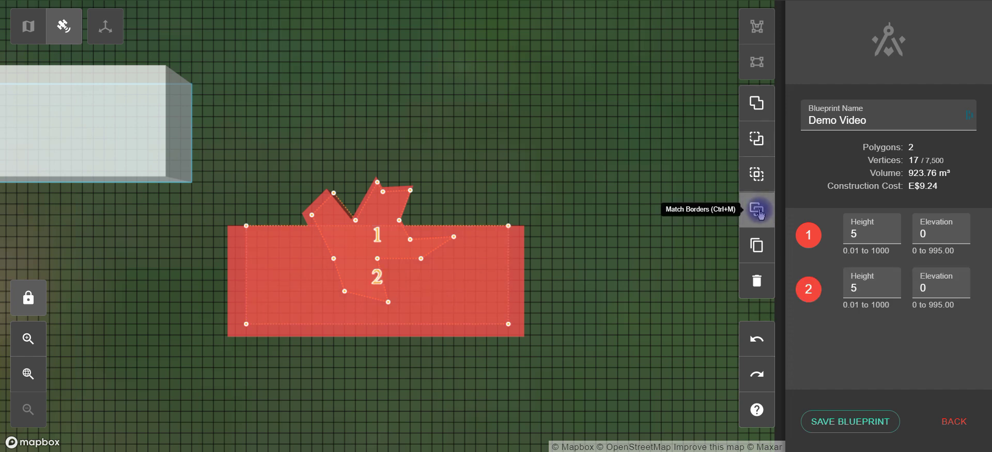
left_click(509, 169)
Step: Delete the jagged block out of the matched rectangular block, and undo the deletion
left_click(357, 216)
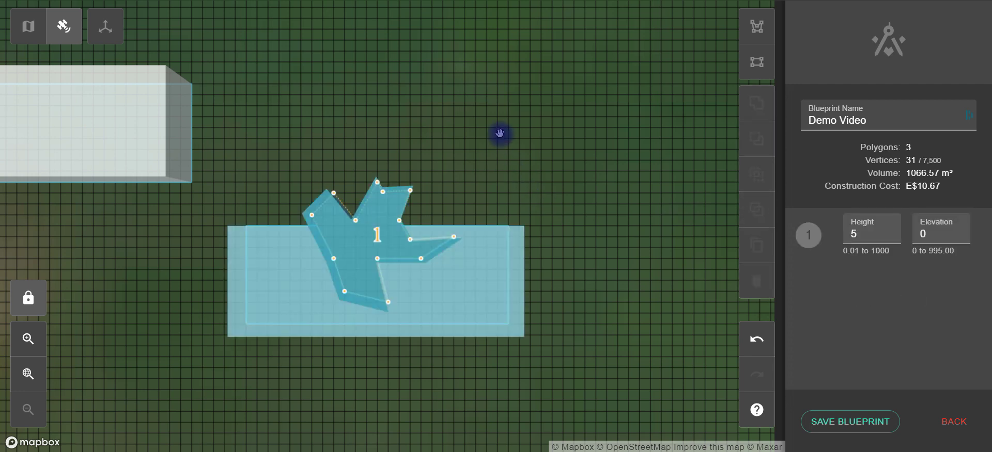
key("Delete")
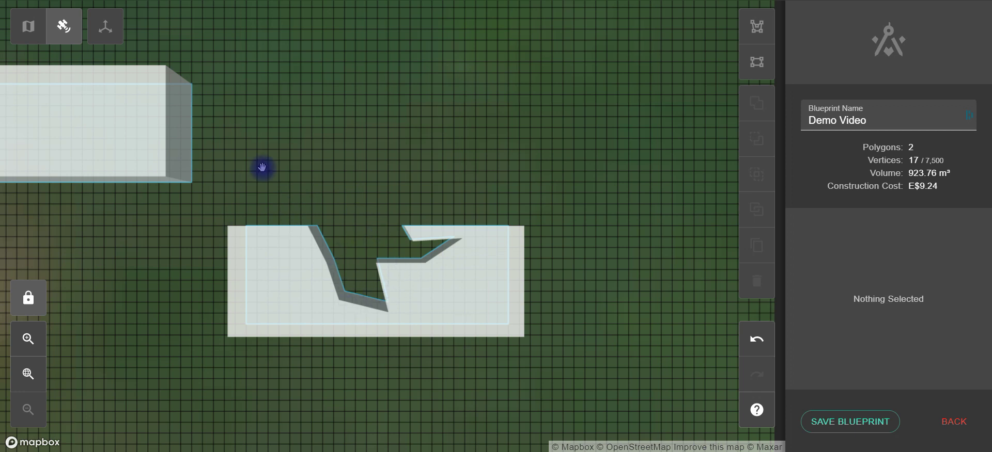
left_click(756, 340)
Step: Intersect the border-matched jagged and rectangular blocks, and undo both the intersection and the border matching
left_click(380, 226)
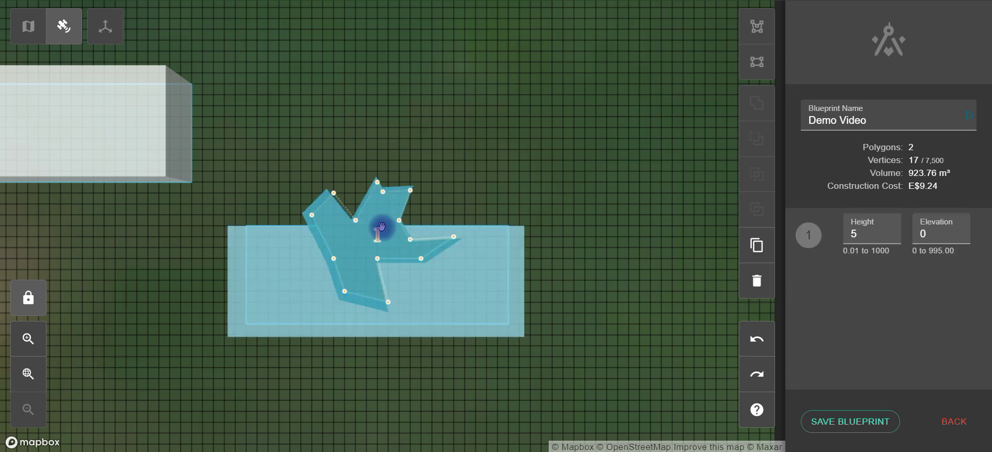
left_click(460, 282, "shift")
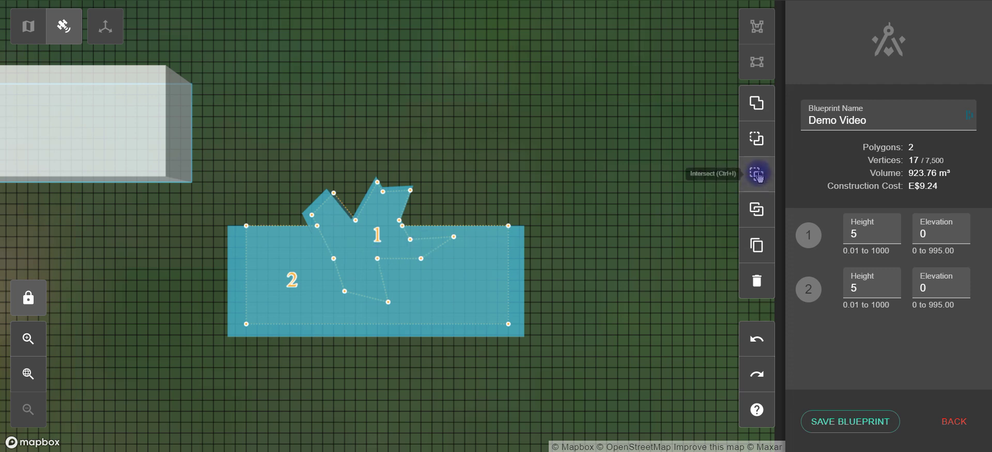
left_click(758, 176)
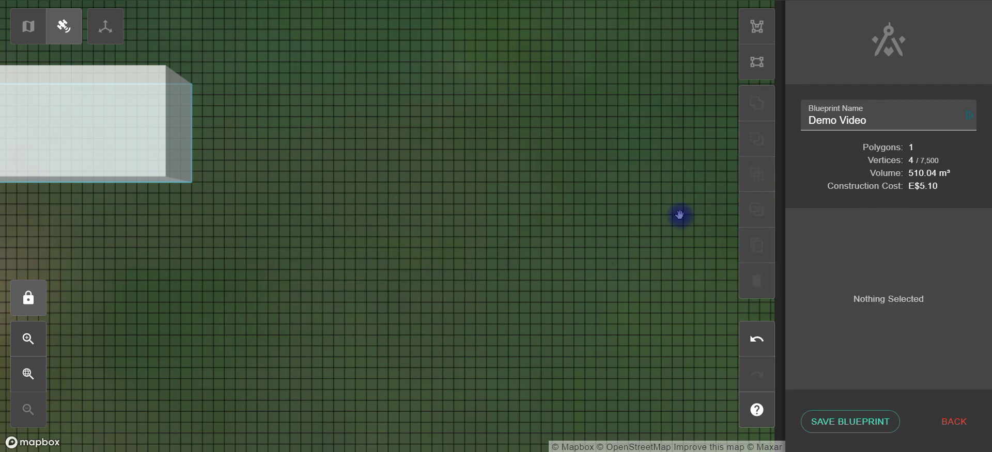
left_click(756, 341)
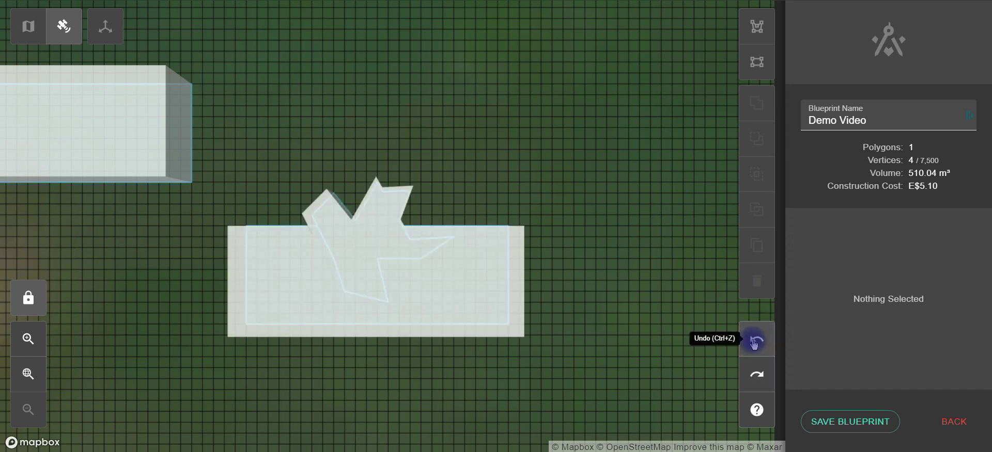
left_click(755, 342)
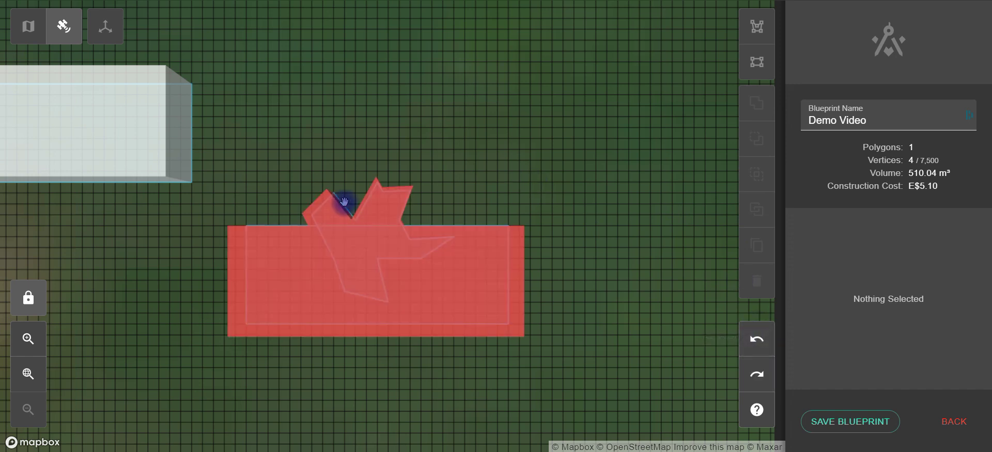
Step: Try to move the jagged block slightly upward over the rectangular block, and clear the selection
left_click(373, 211)
left_click_drag(373, 215, 377, 181)
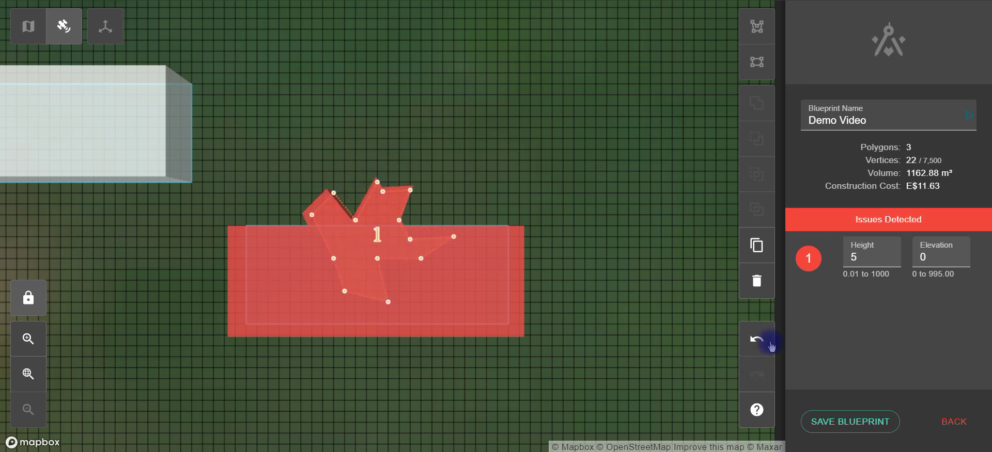
left_click(642, 206)
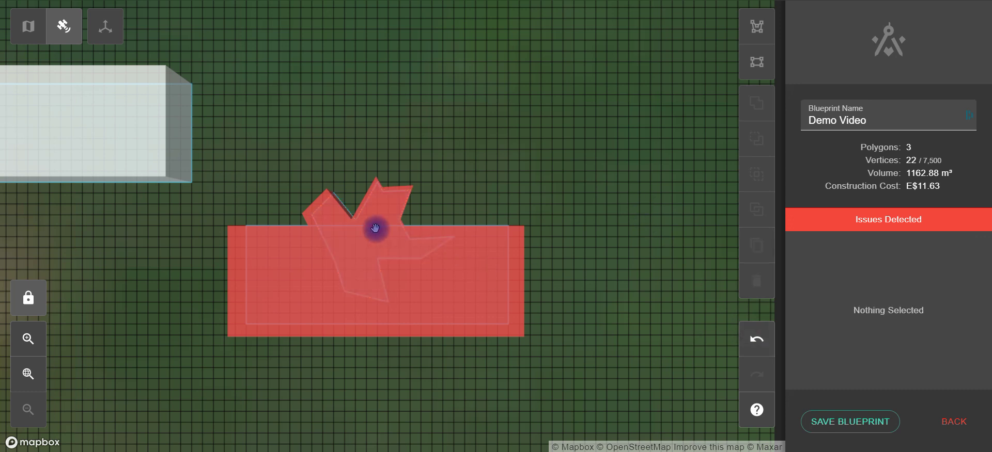
Step: Intersect the jagged block with the rectangular block it overlaps, and undo the intersection
left_click(375, 228)
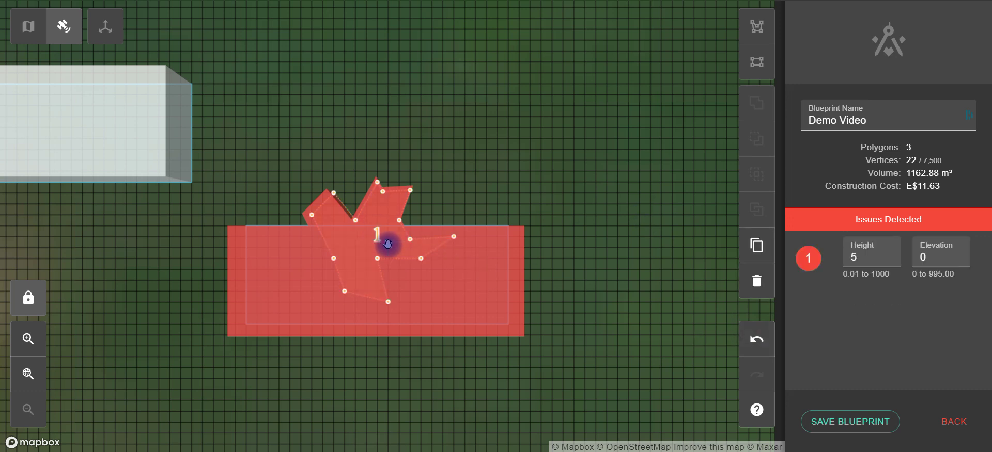
left_click(435, 296, "shift")
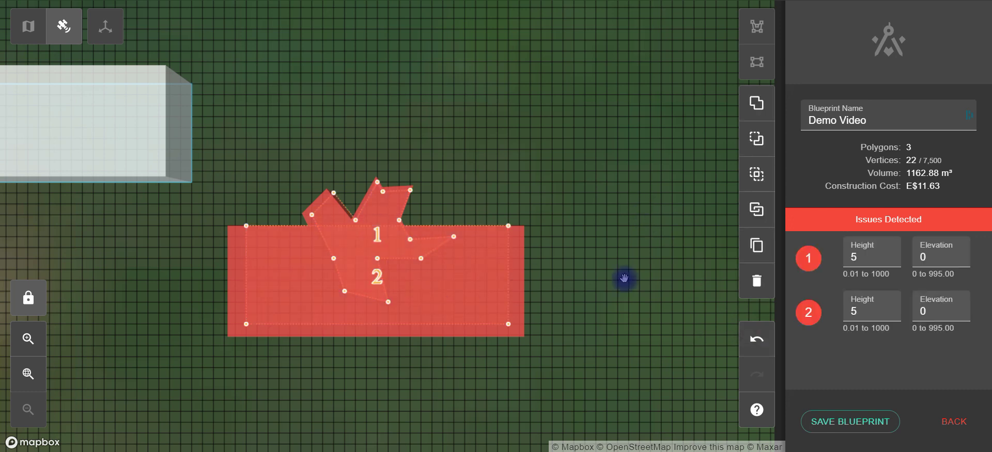
left_click(760, 177)
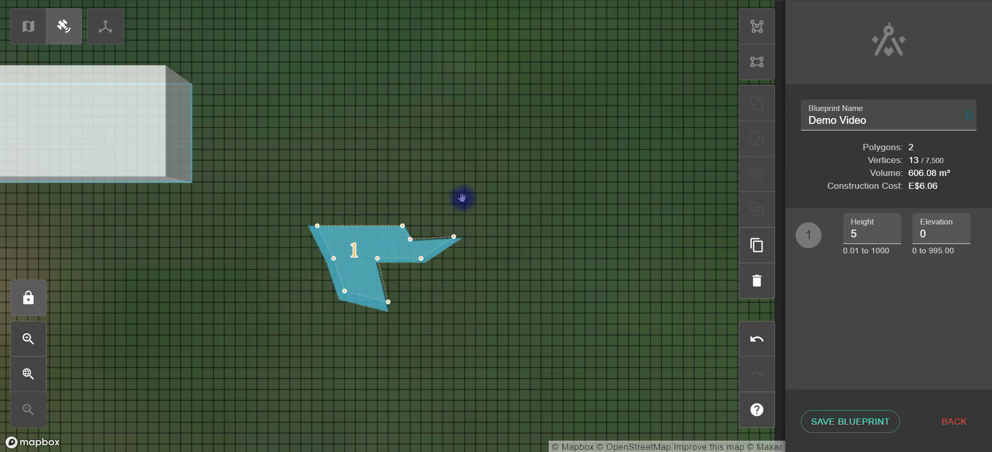
left_click(757, 339)
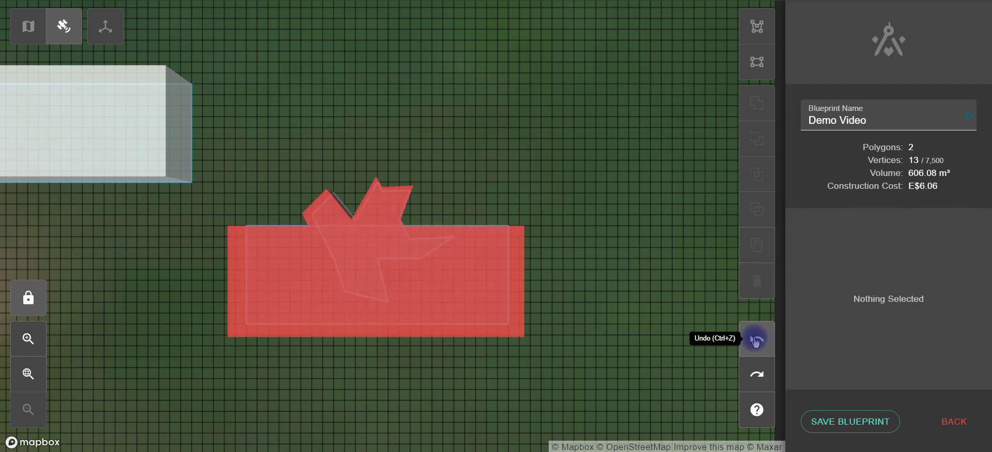
Step: Move the jagged block upward until it is clear of the rectangular block, and clear the selection
left_click(382, 211)
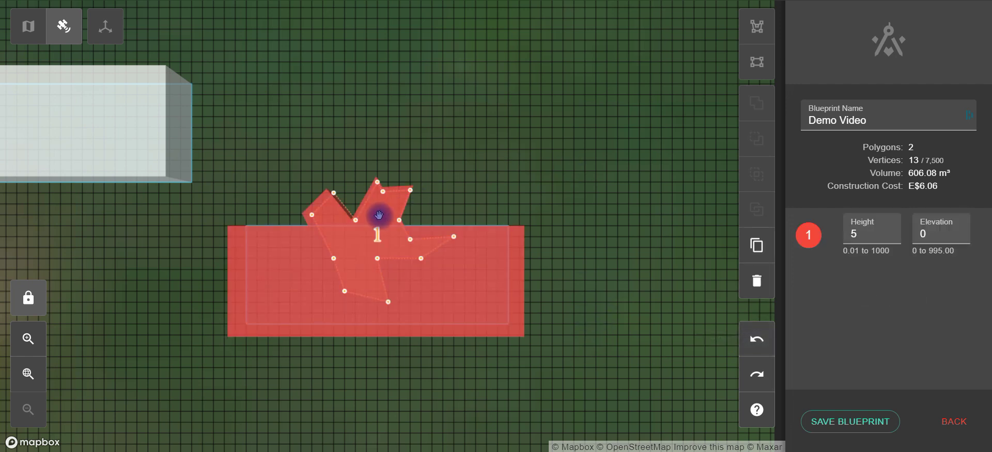
left_click_drag(397, 179, 421, 38)
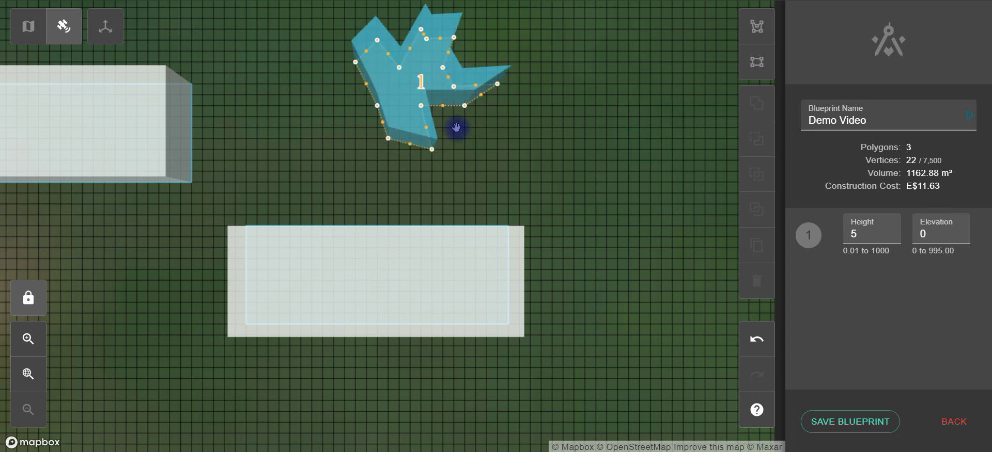
left_click(557, 121)
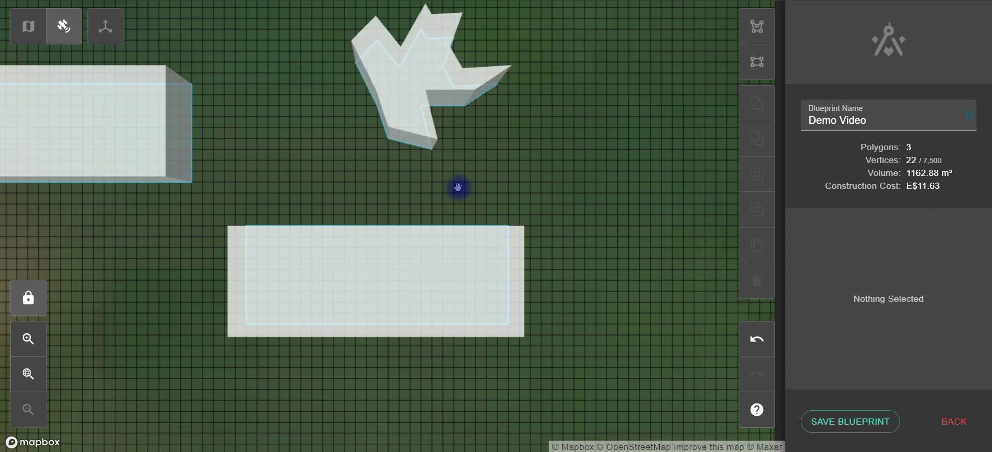
Step: Duplicate the rectangular block in place, scale the copy down to a small rectangle centred inside the original, and clear the selection
left_click(375, 245)
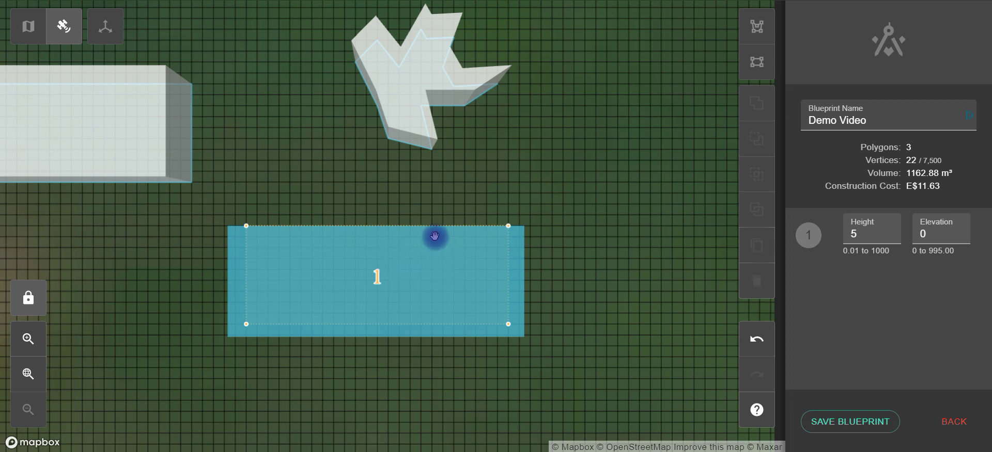
left_click(434, 237)
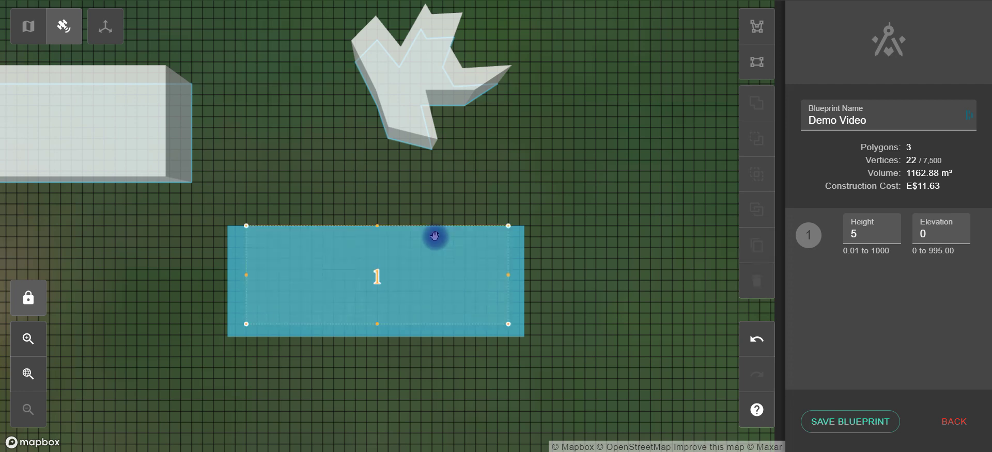
left_click(573, 211)
left_click(456, 237)
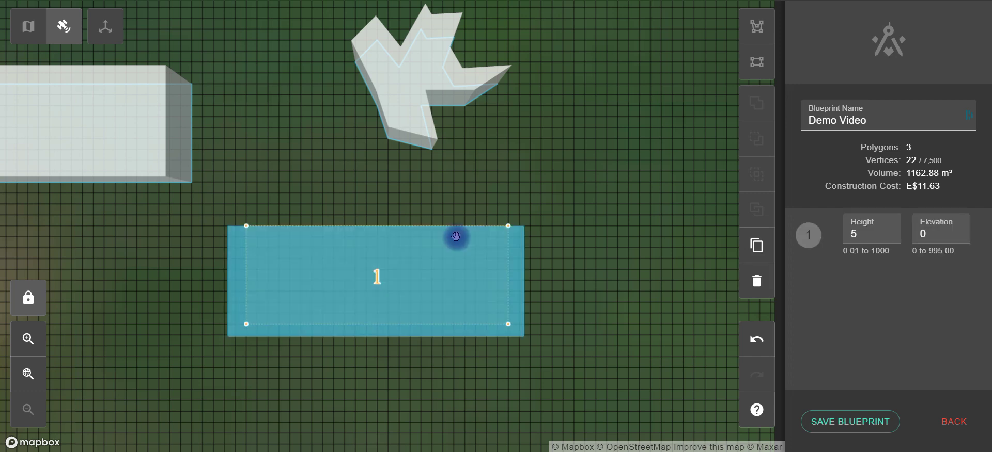
left_click(756, 246)
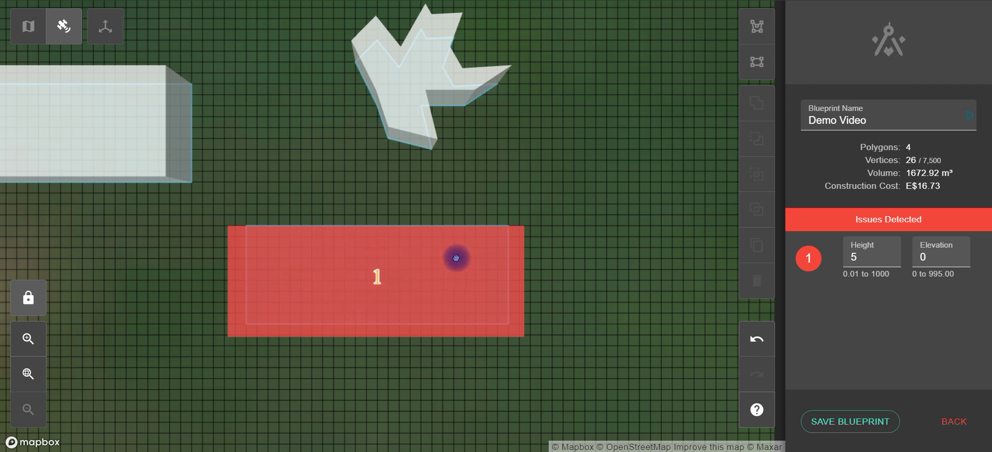
left_click_drag(470, 249, 428, 270)
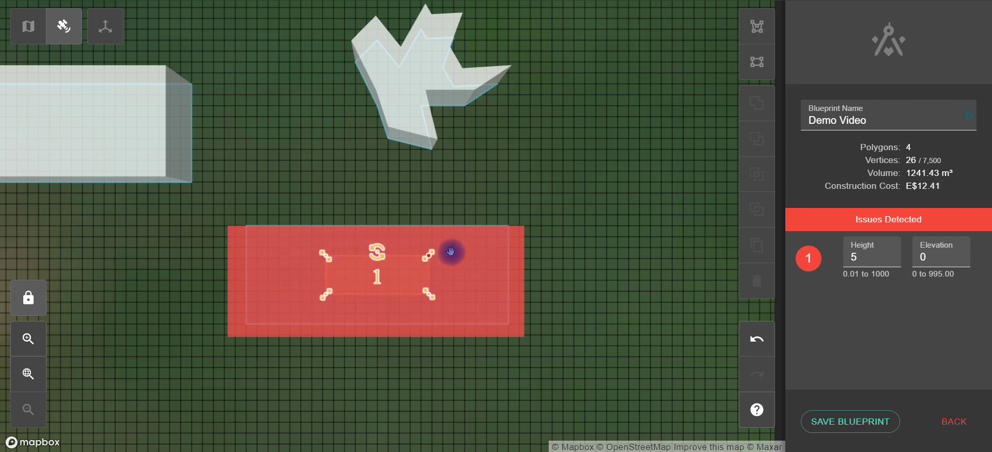
left_click(628, 170)
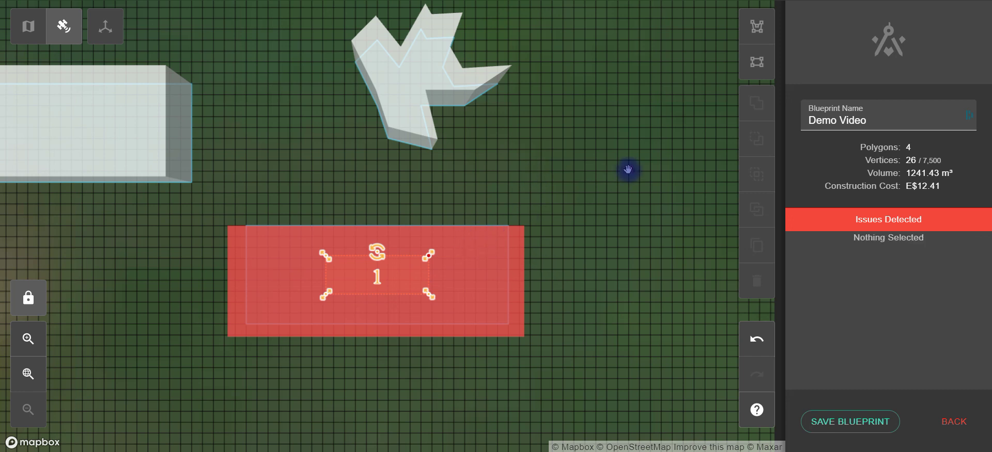
Step: Match the large rectangular block's borders to the small copy inside it, selecting the small copy first, and clear the selection
left_click(403, 256)
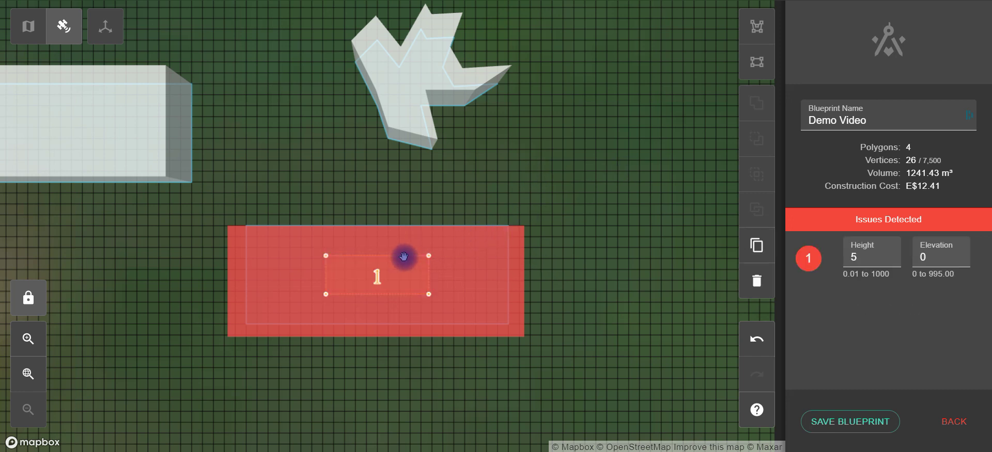
left_click(485, 286, "shift")
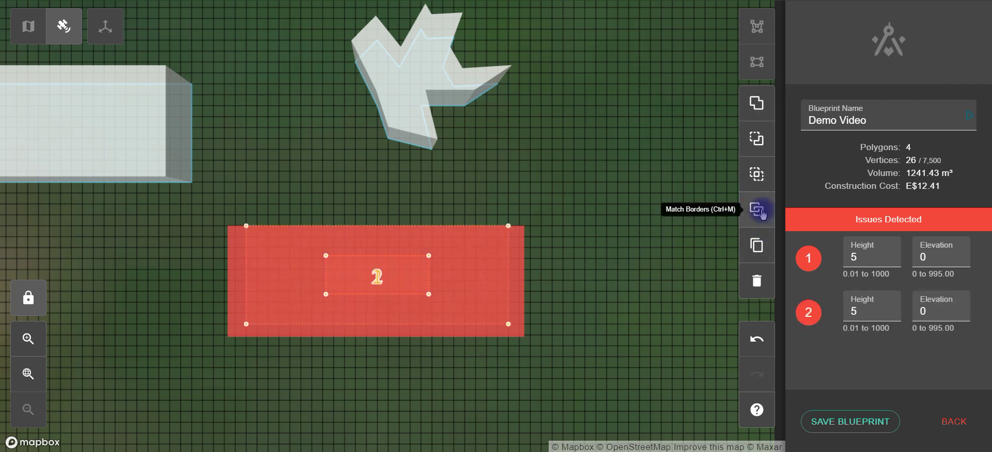
left_click(759, 212)
left_click(376, 273)
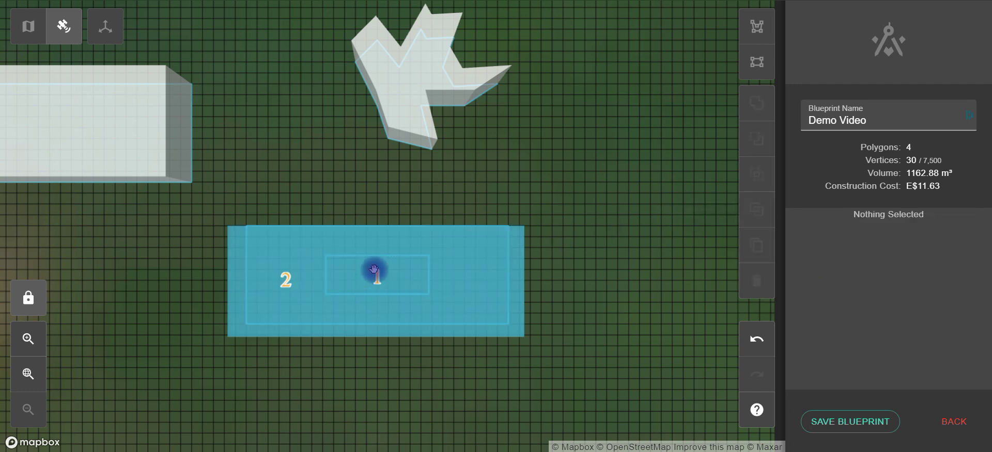
Step: Delete the outer frame block surrounding the small rectangle, and undo the deletion
left_click(402, 257)
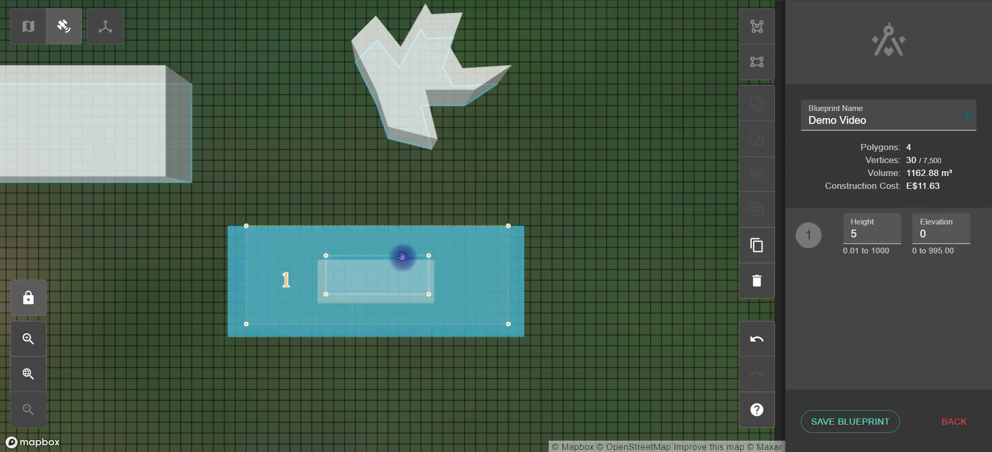
key("Delete")
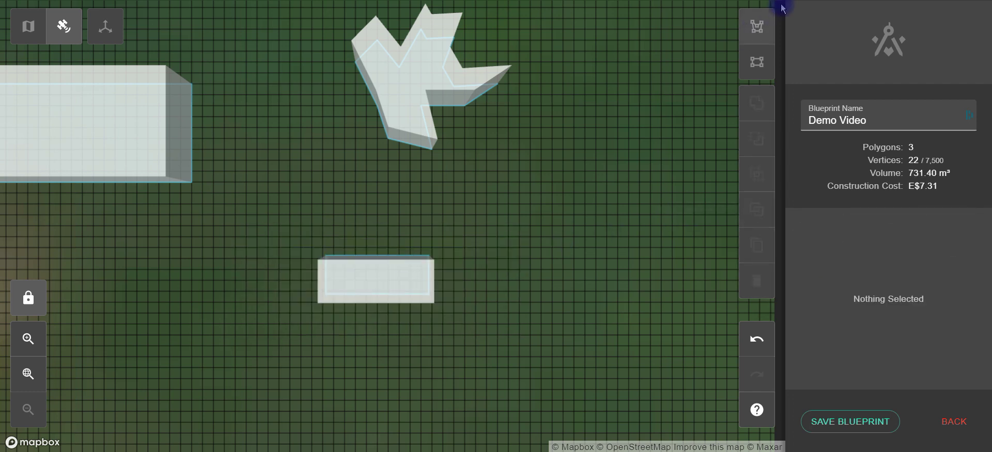
left_click(755, 343)
Step: Examine the inner and outer borders of the frame block up close by selecting and deselecting it
scroll(632, 328, "up", 3)
left_click_drag(538, 299, 712, 304)
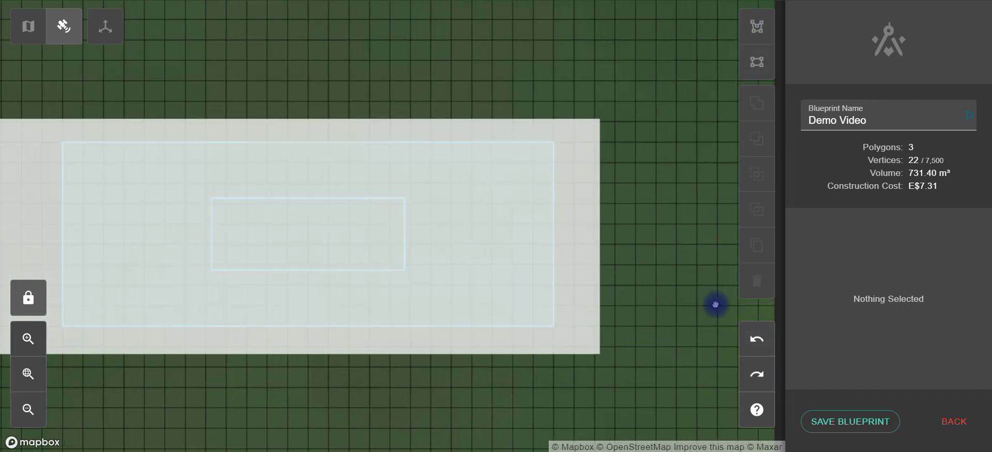
left_click(382, 198)
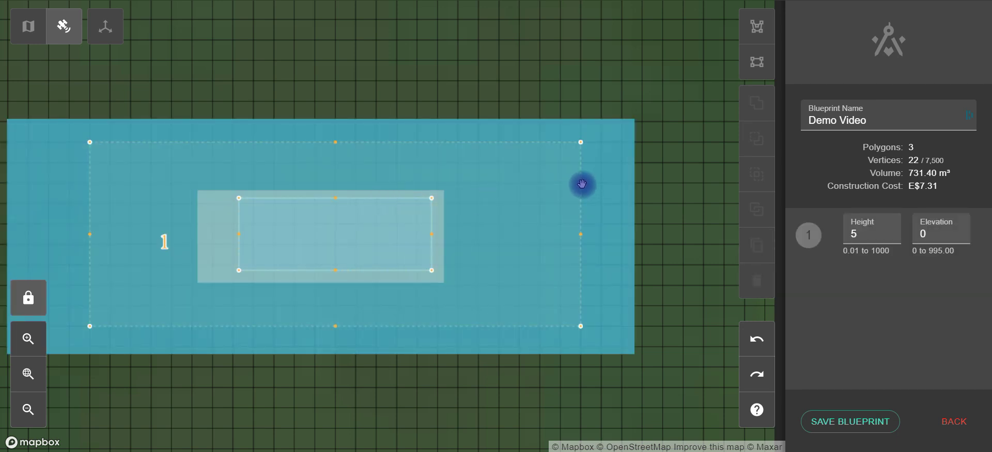
left_click(666, 163)
left_click(530, 144)
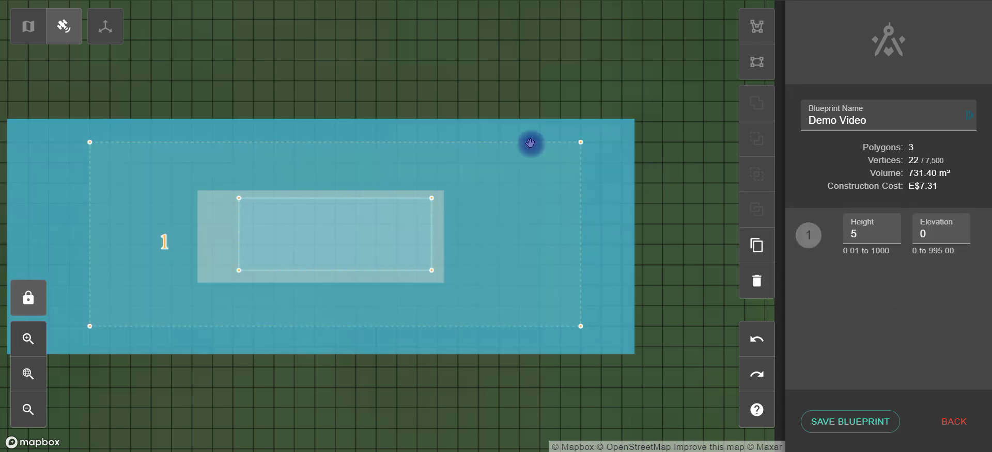
left_click(351, 197)
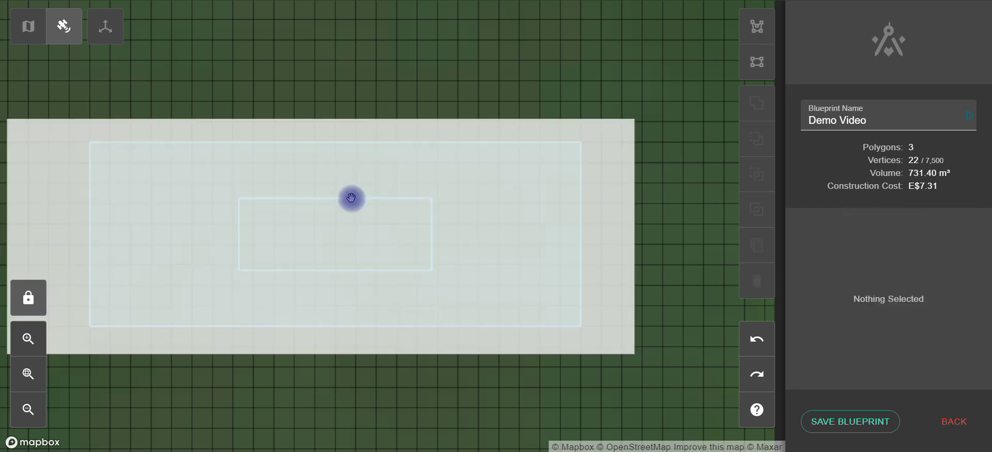
left_click(479, 150)
left_click(480, 144)
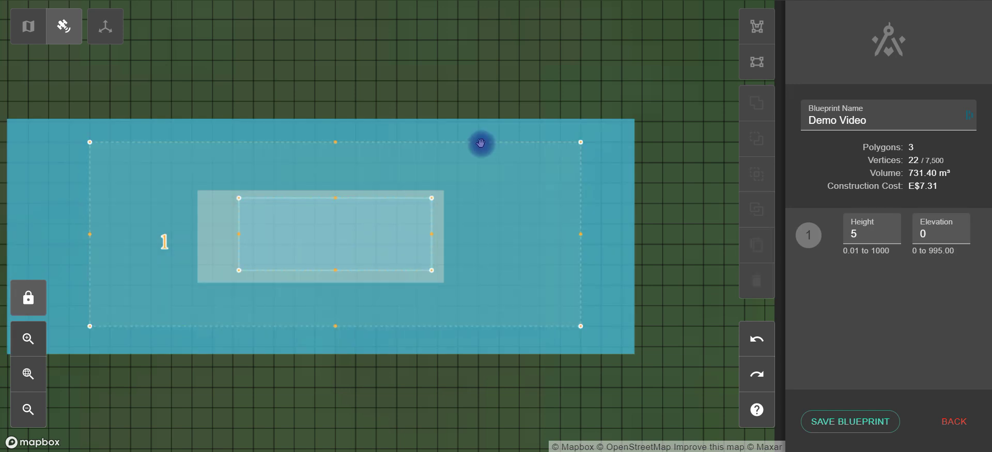
Step: Undo the border matching, the scaling and the duplication, and redo only the duplication and scaling of the small copy
left_click(761, 345)
left_click(762, 344)
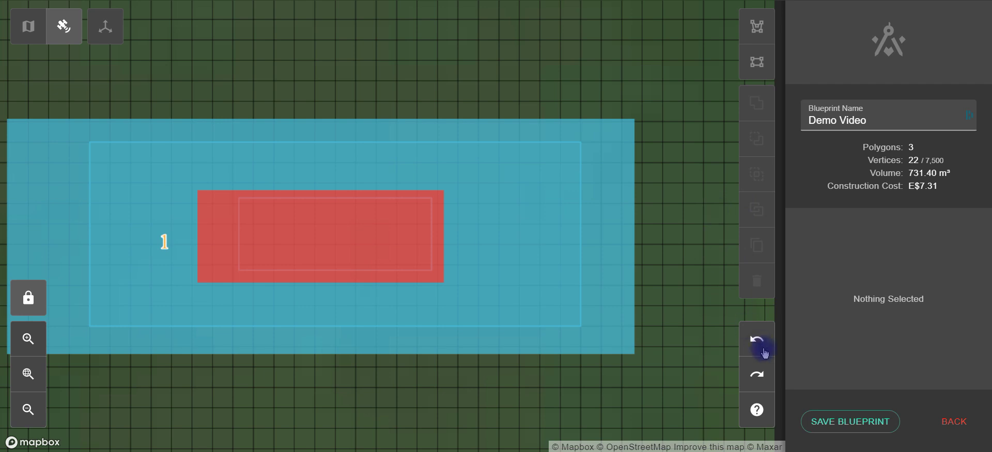
left_click(371, 199)
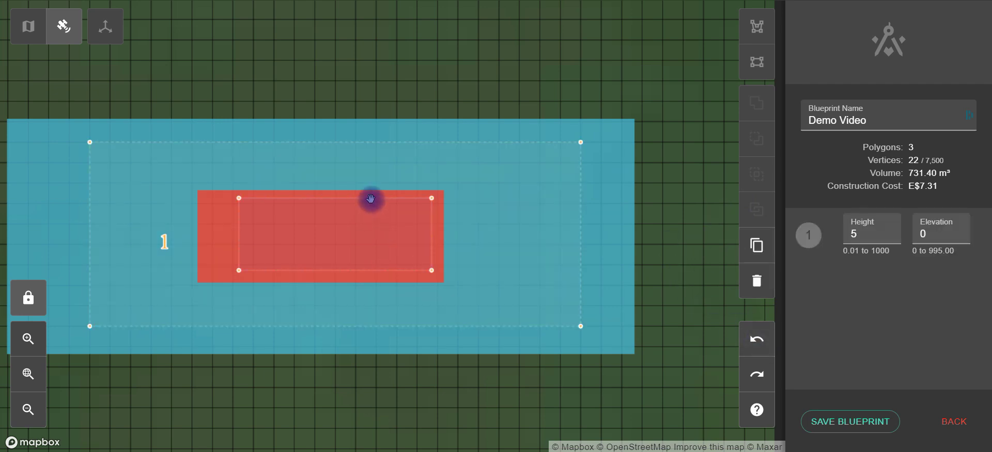
left_click(461, 144)
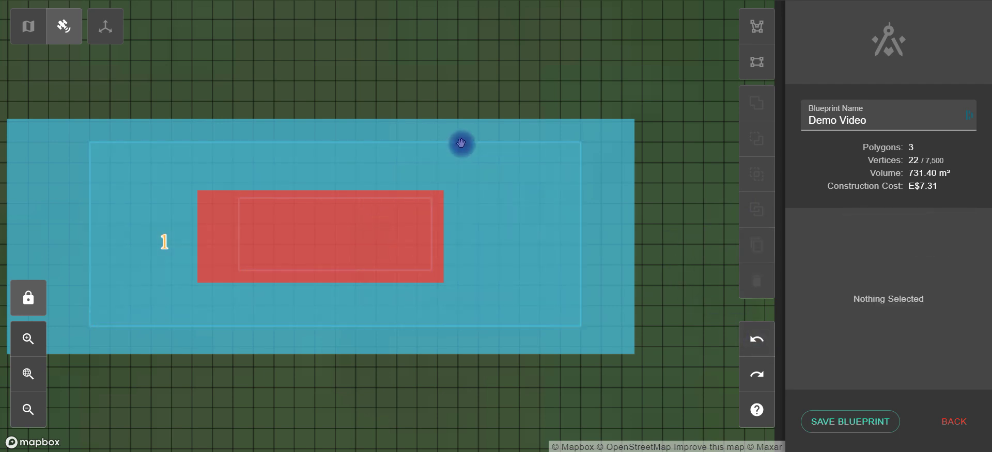
left_click(762, 343)
left_click(761, 343)
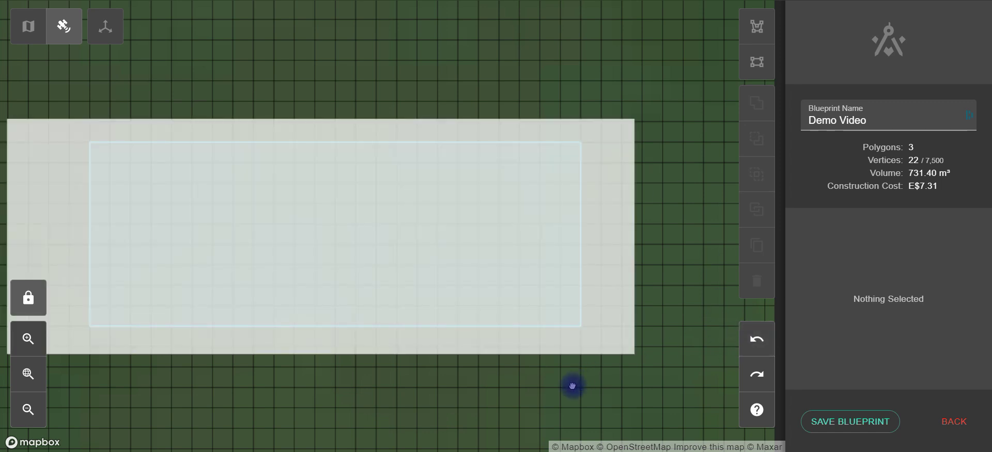
left_click(757, 377)
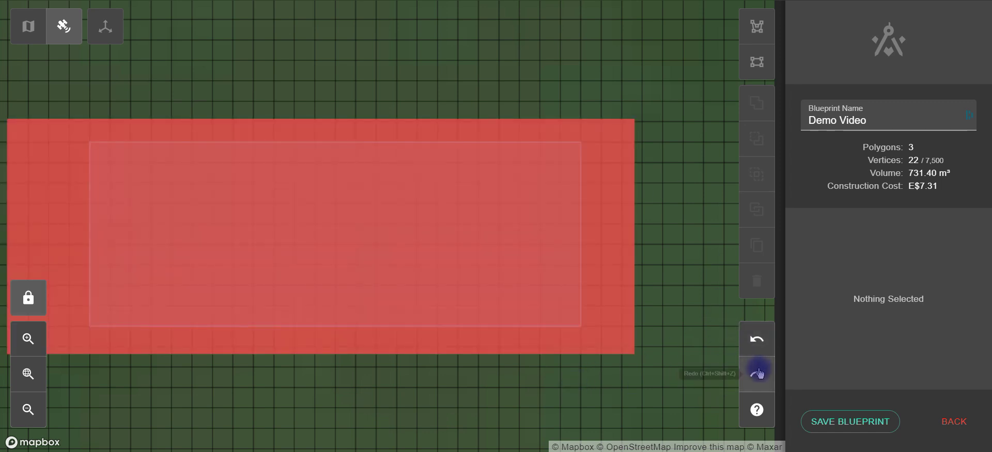
left_click(754, 372)
left_click_drag(353, 317, 495, 320)
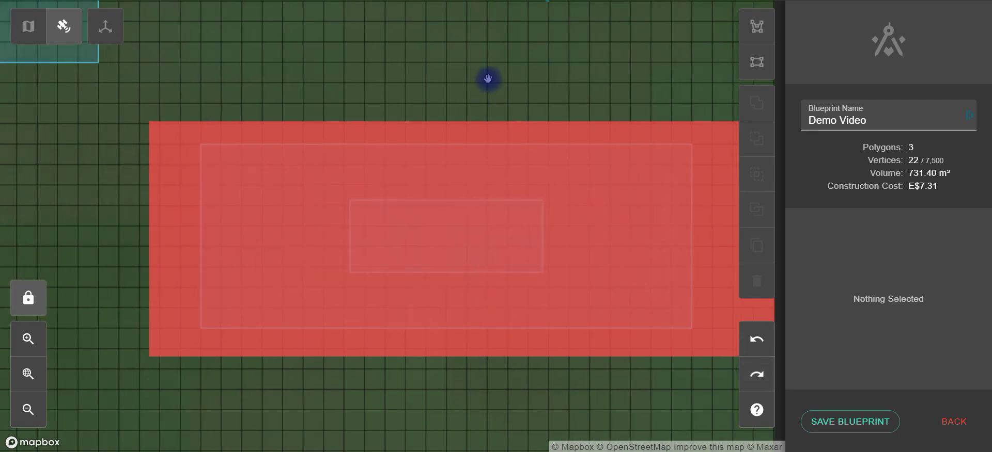
Step: Subtract the small inner rectangle from the large rectangular block to cut a hole through it, and clear the selection
left_click(460, 200)
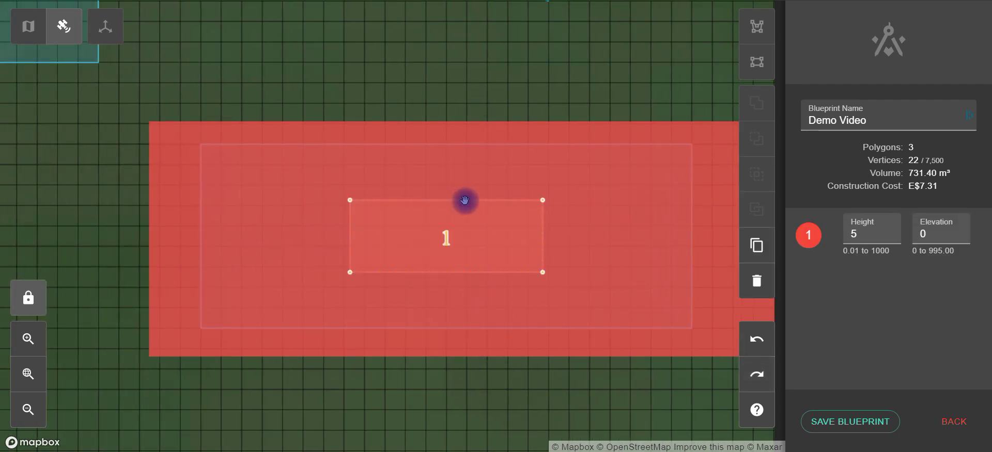
left_click(470, 143, "shift")
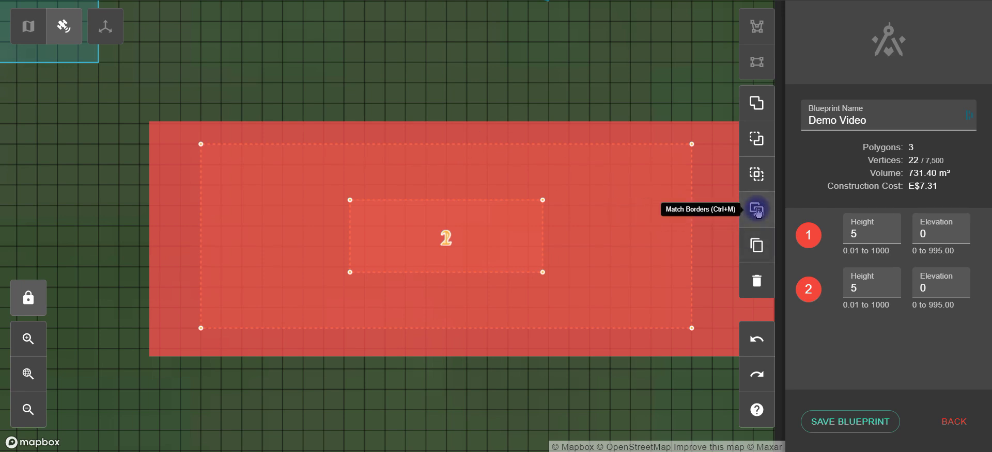
left_click(761, 141)
left_click(587, 94)
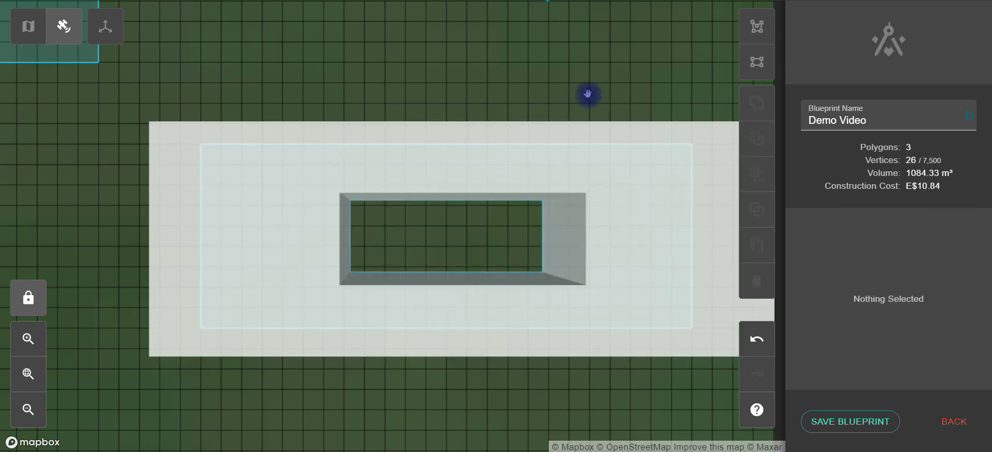
scroll(412, 82, "down", 2)
scroll(436, 126, "down", 3)
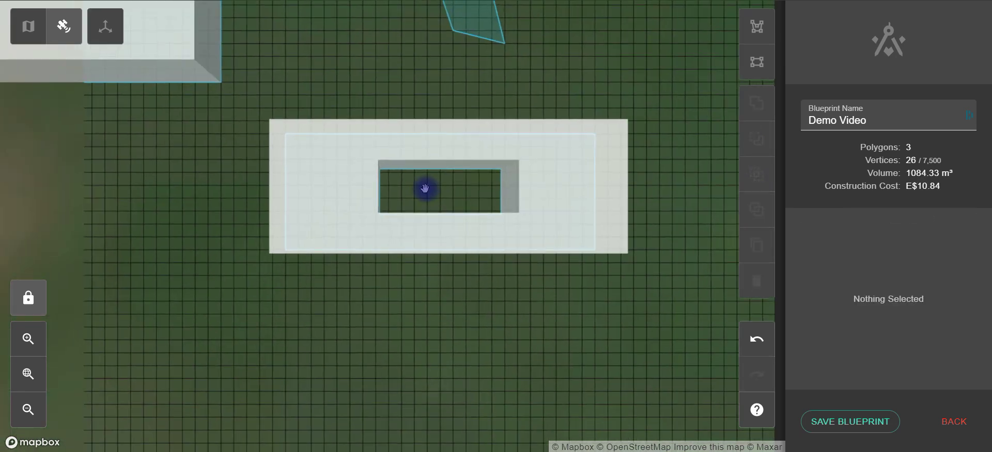
scroll(484, 310, "up", 2)
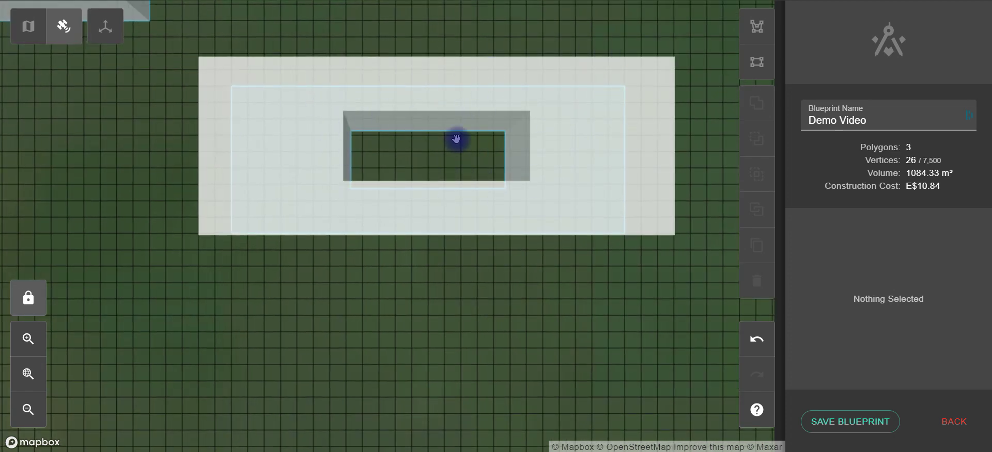
left_click_drag(480, 261, 484, 358)
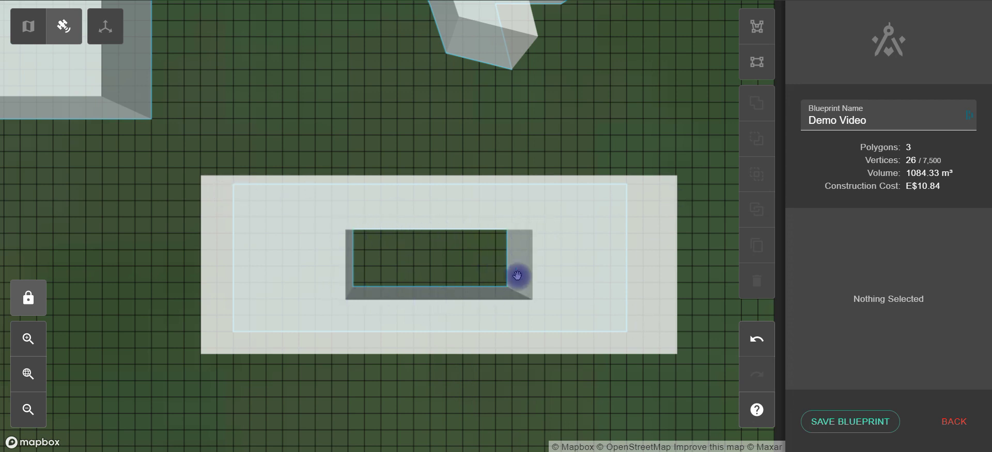
Step: Move the irregular spiky block so it overlaps the upper-right corner of the rectangular block with the hole
left_click_drag(432, 150, 405, 124)
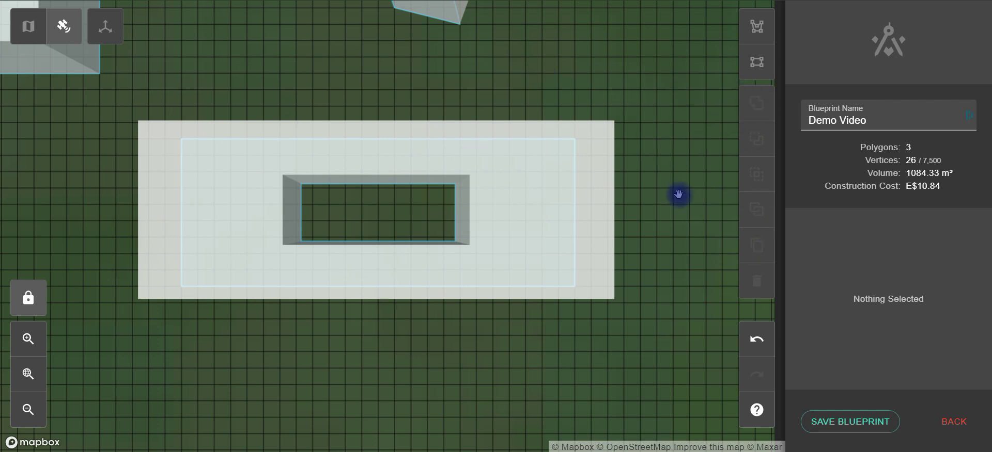
left_click_drag(570, 50, 505, 150)
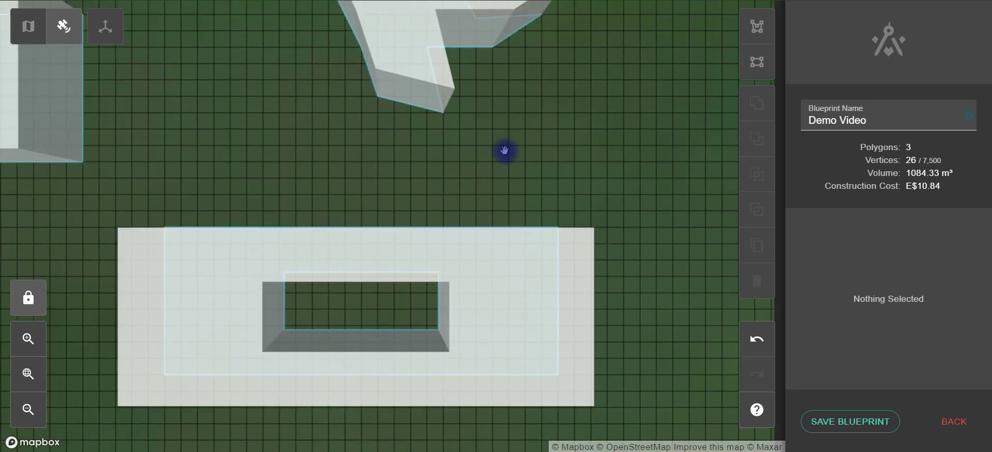
left_click(416, 68)
left_click_drag(407, 81, 516, 215)
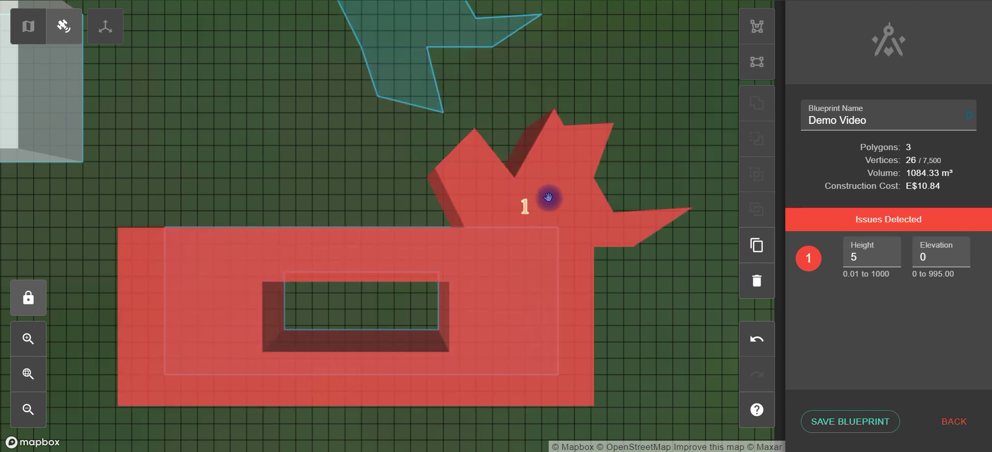
left_click(681, 109)
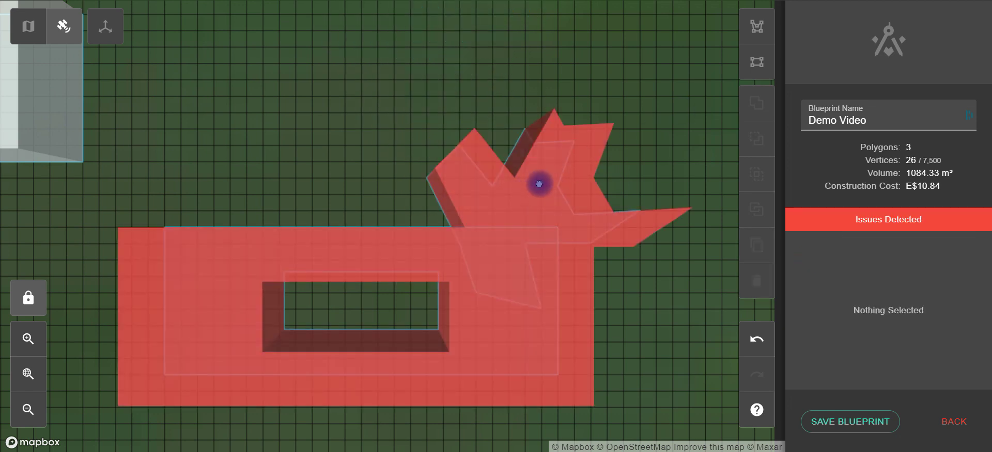
Step: Match the borders of the spiky block and the holed rectangular block, unify them into one block, and clear the selection
left_click(518, 233)
left_click(521, 335, "shift")
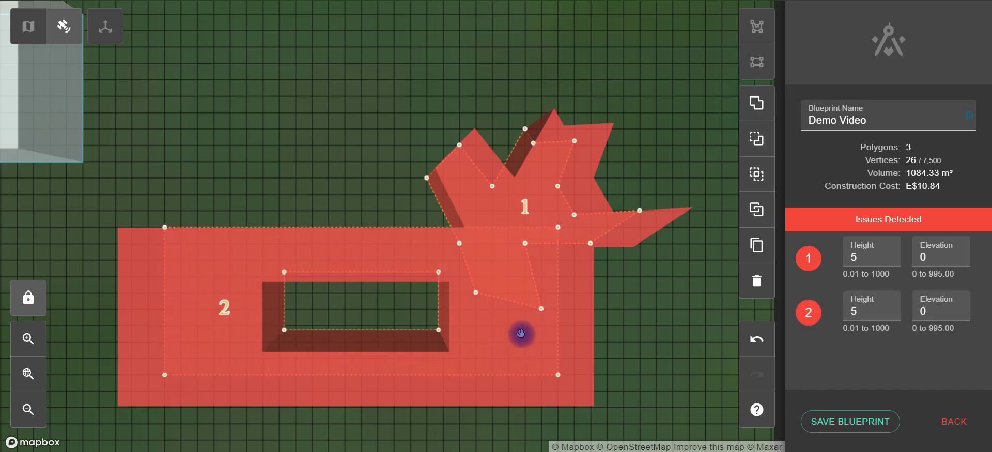
left_click(758, 211)
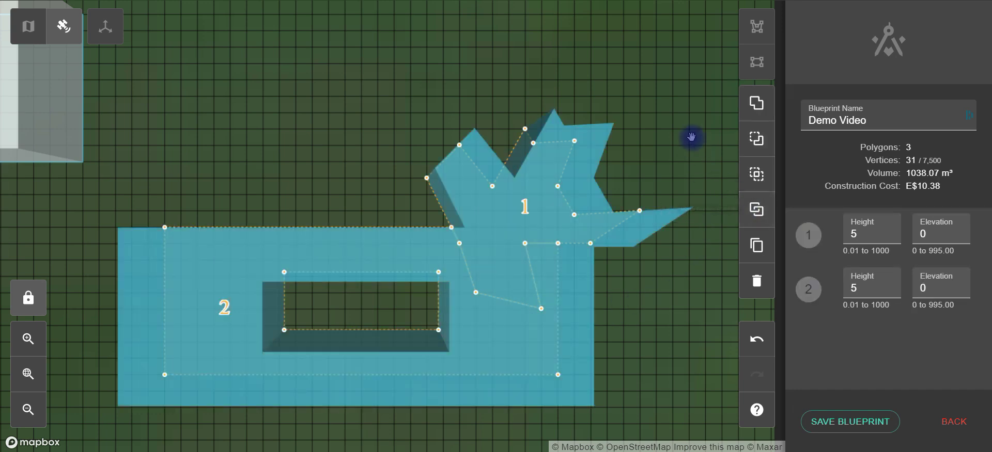
left_click(765, 112)
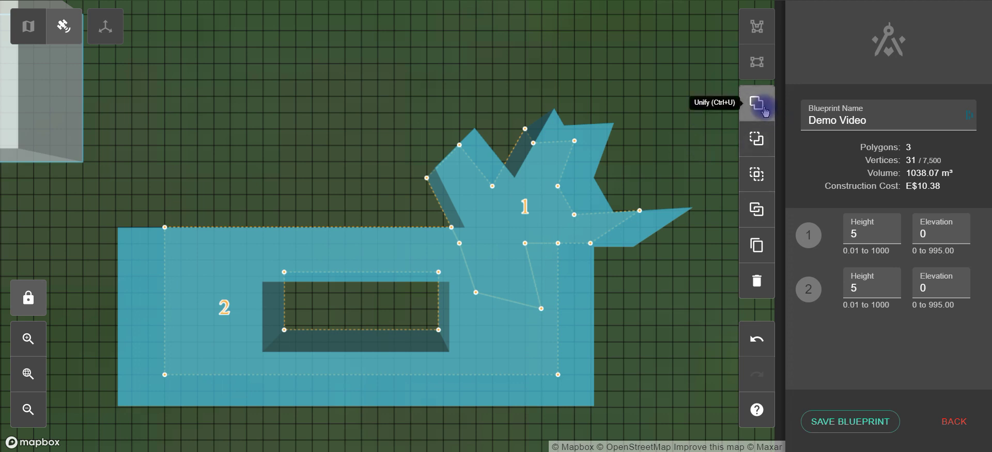
left_click(381, 103)
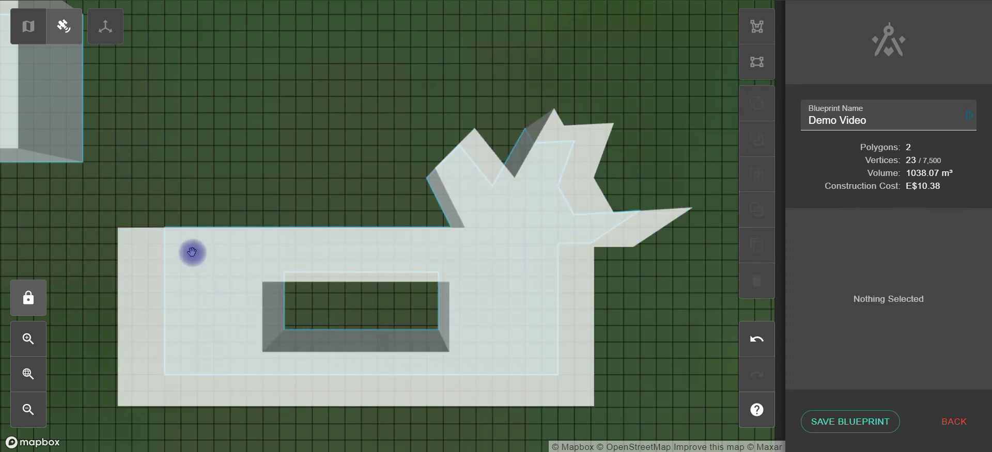
Step: Draw an irregular six-vertex polygon above the holed block, with its lower tip reaching into the block's upper edge
left_click_drag(639, 308, 704, 311)
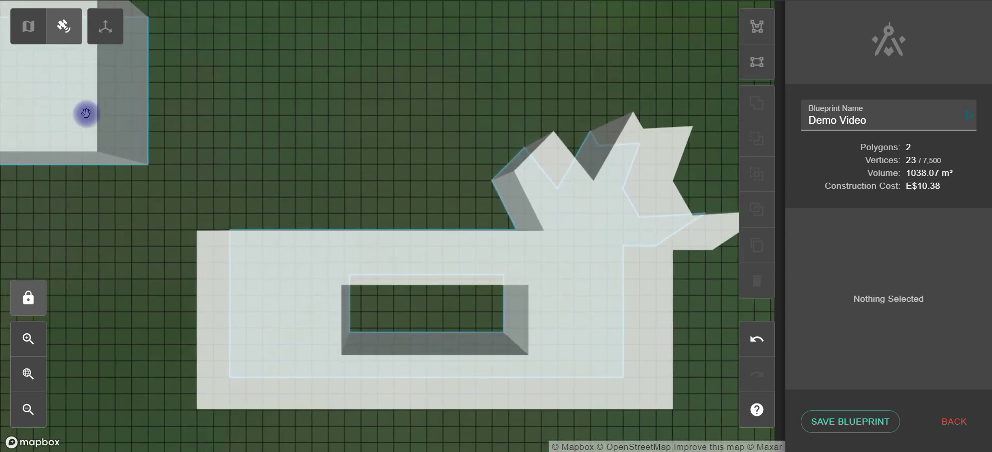
left_click(757, 27)
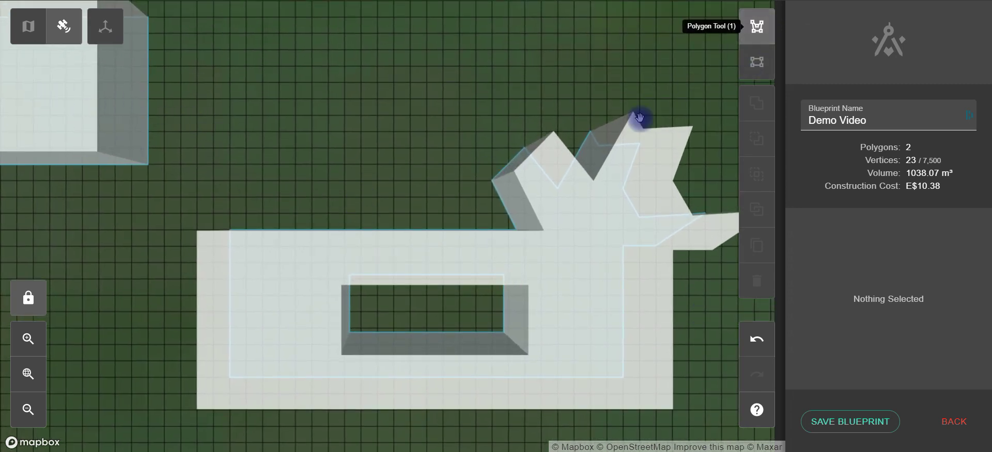
left_click(296, 181)
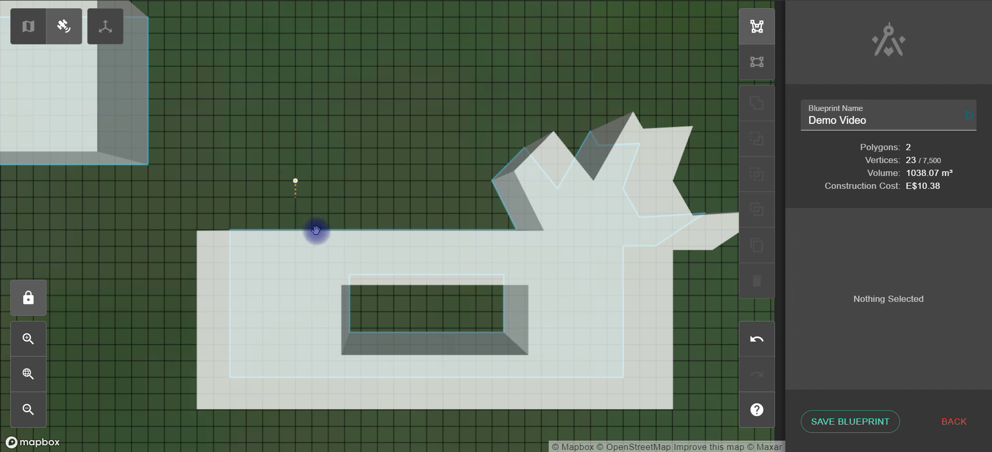
left_click(345, 263)
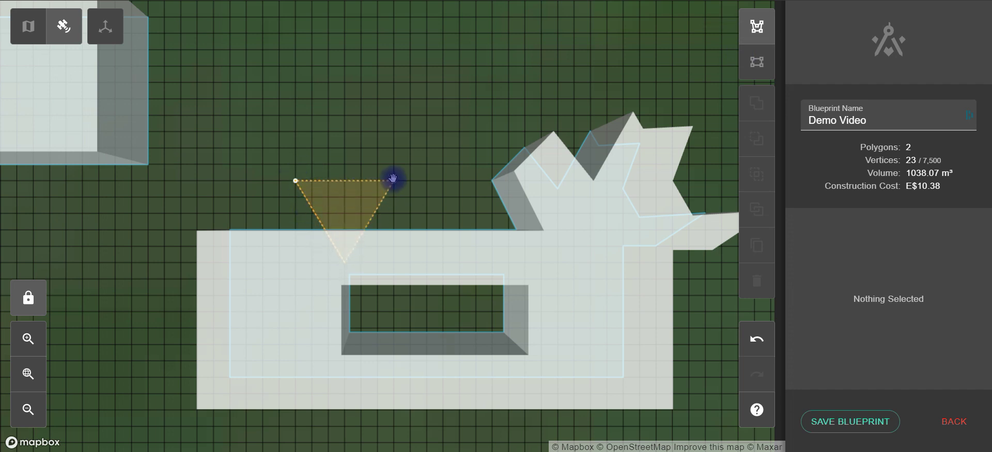
left_click(442, 181)
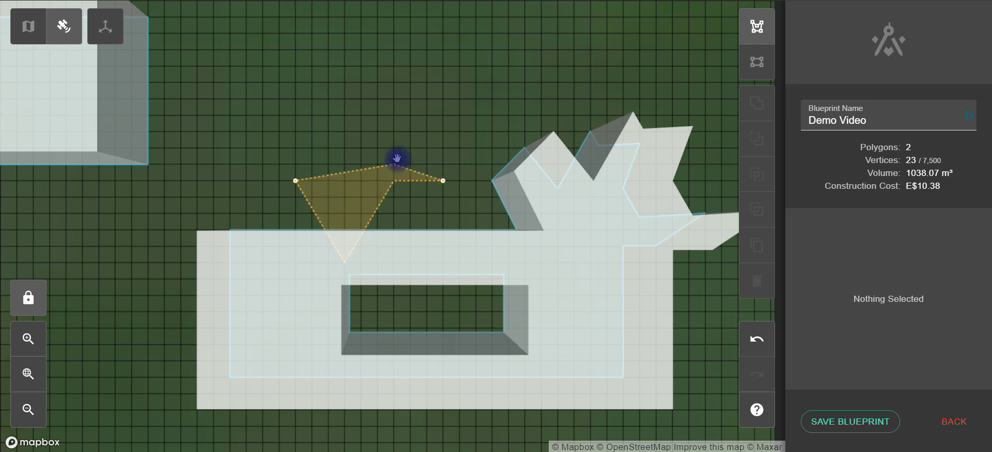
left_click(345, 116)
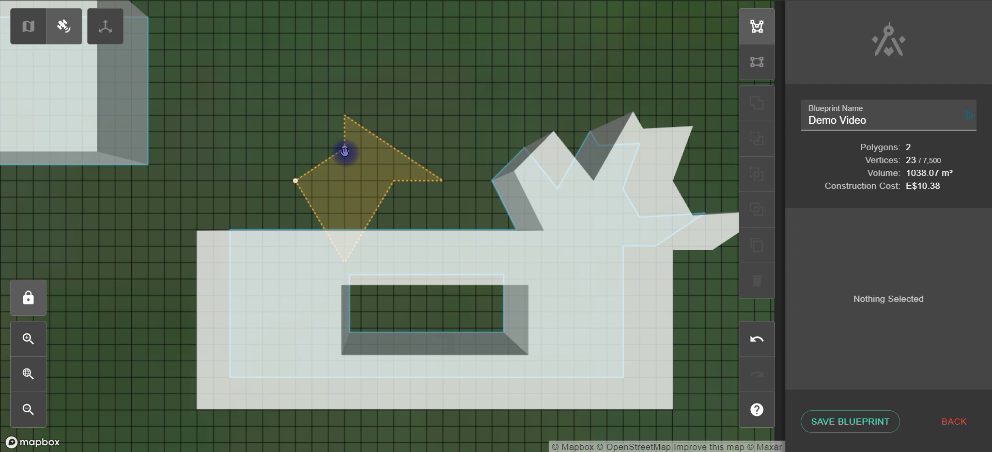
double_click(345, 149)
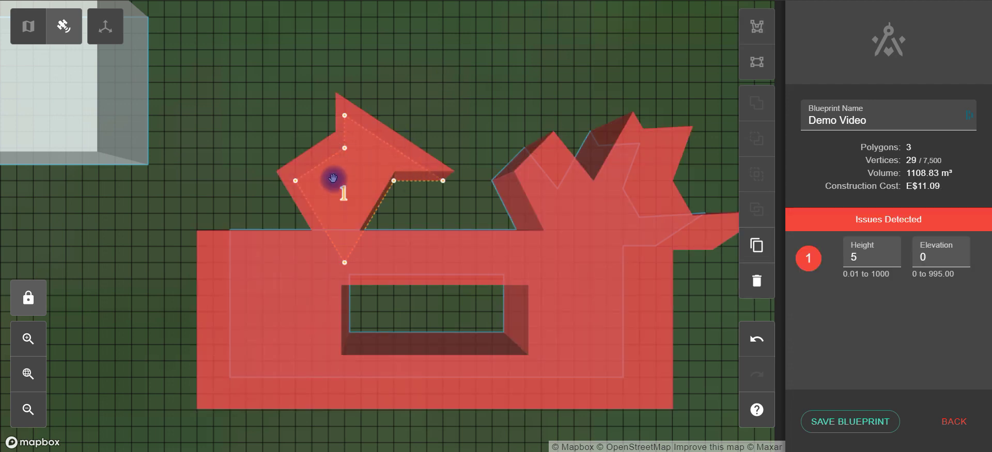
Step: Move the new polygon over the left end of the rectangular hole and match its borders with the surrounding block
left_click_drag(333, 178, 350, 315)
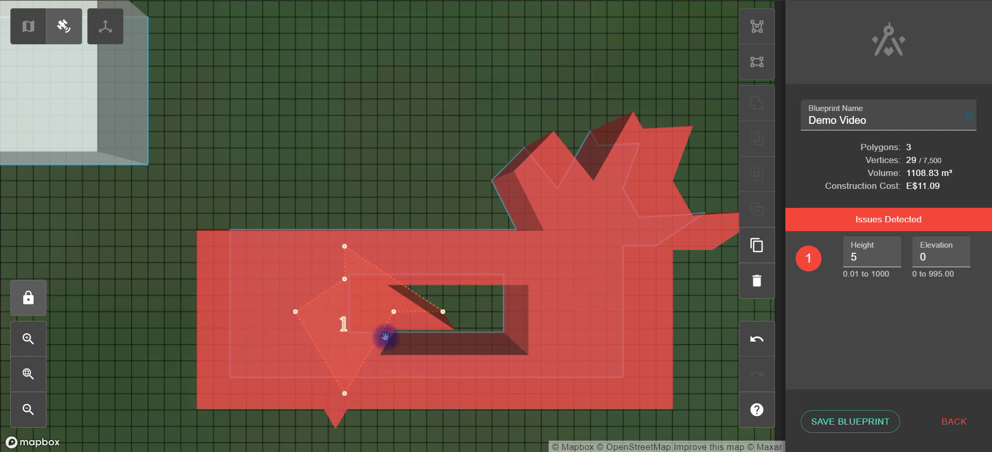
left_click(348, 179)
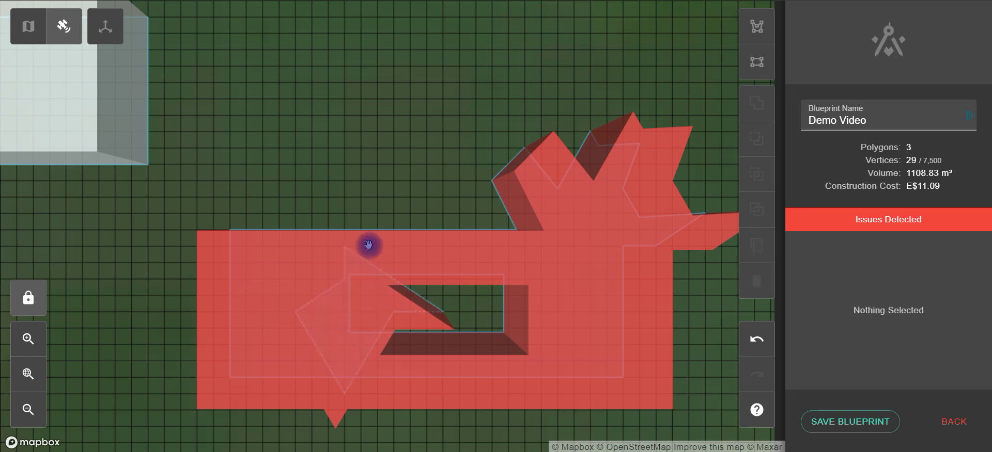
left_click(363, 258)
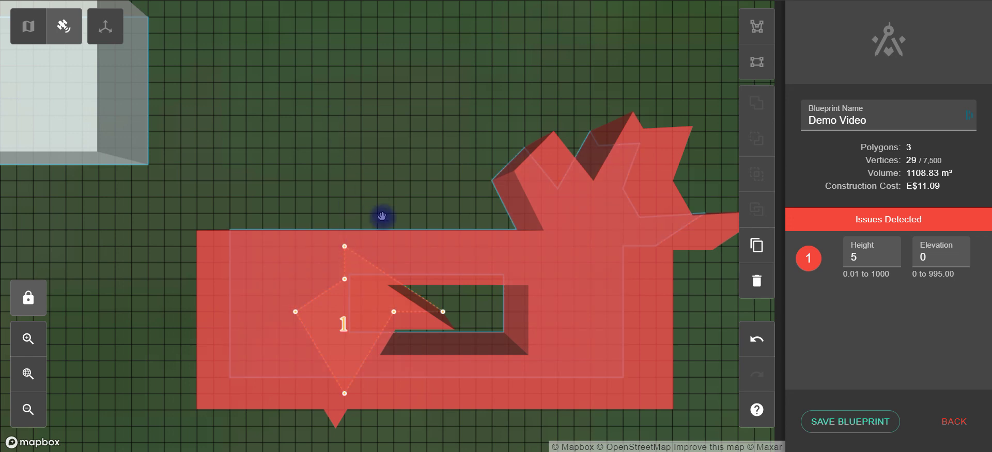
left_click(404, 241, "shift")
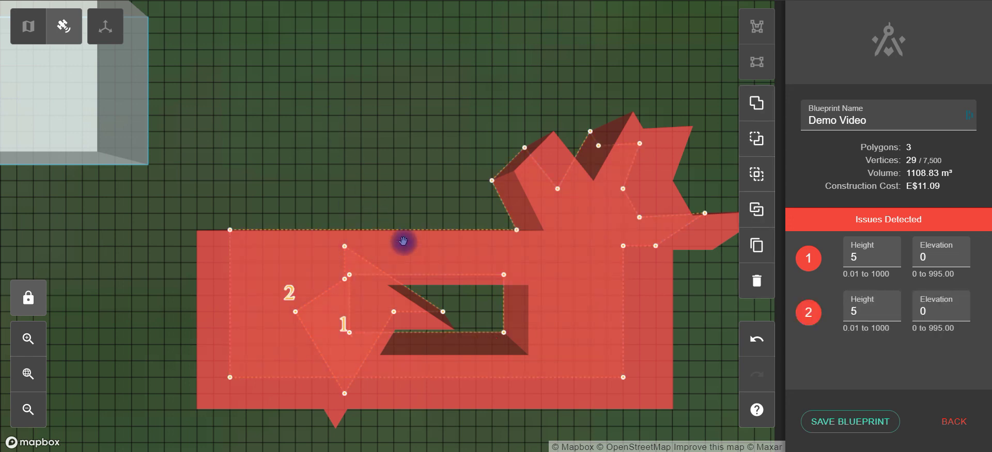
left_click(756, 209)
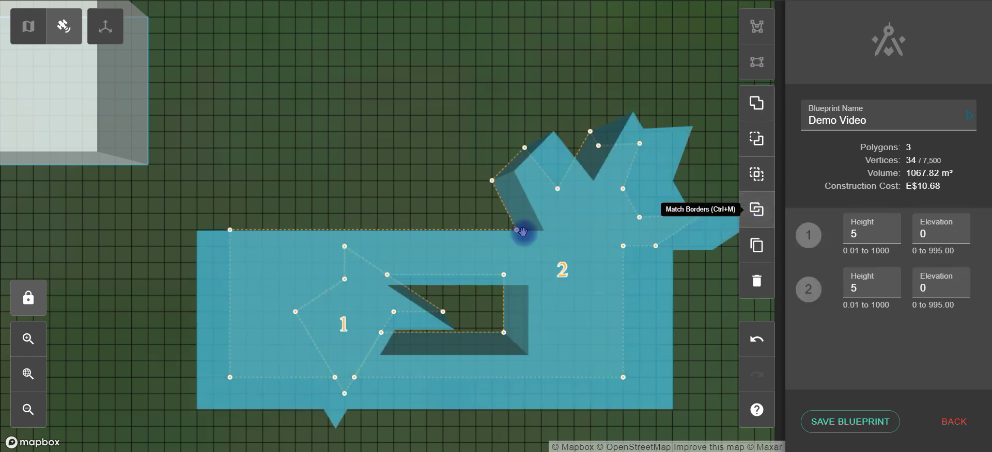
Step: Delete the small irregular polygon inside the large combined block, leaving only its cutout
left_click(320, 184)
left_click(327, 295)
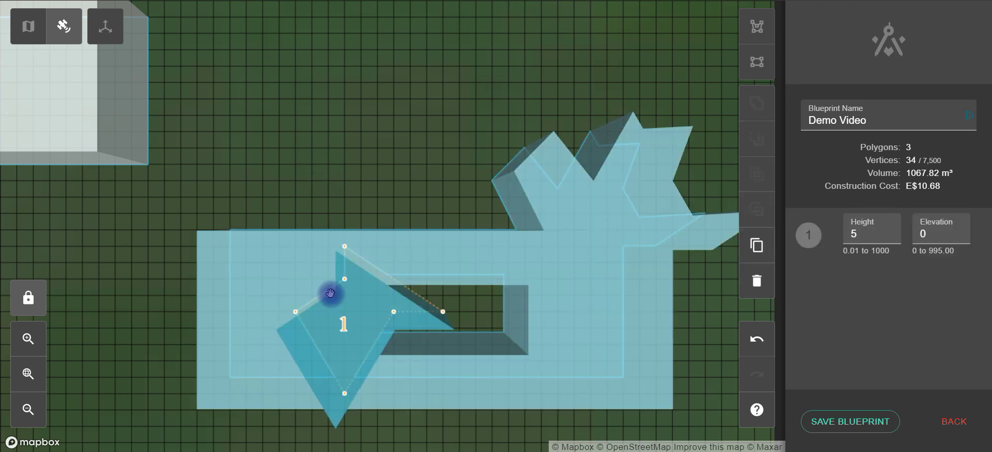
key("Delete")
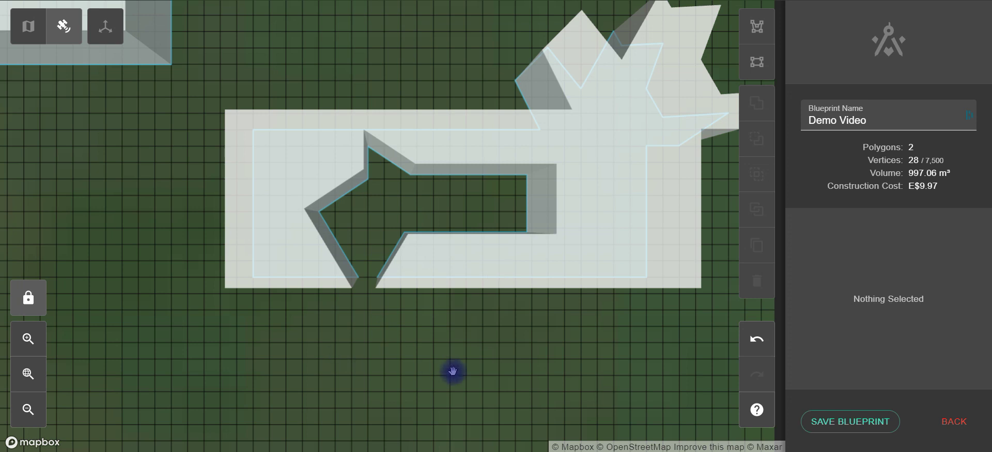
Step: Move the plain rectangular block to just above the cutout block, overlapping its spiky part
left_click_drag(451, 372, 434, 388)
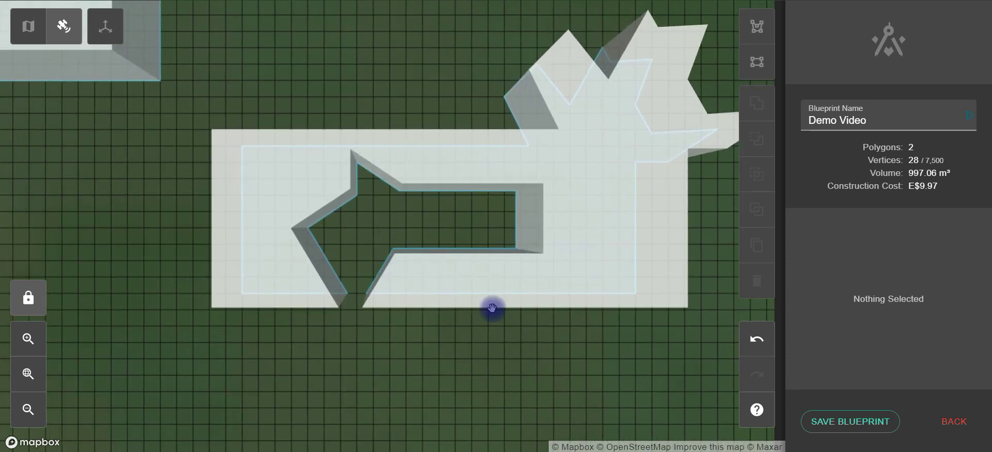
left_click_drag(418, 110, 436, 133)
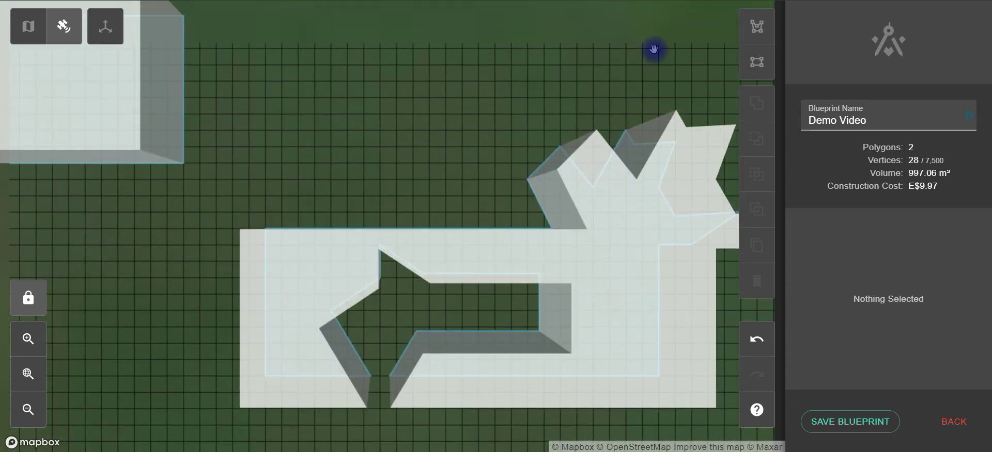
left_click(90, 103)
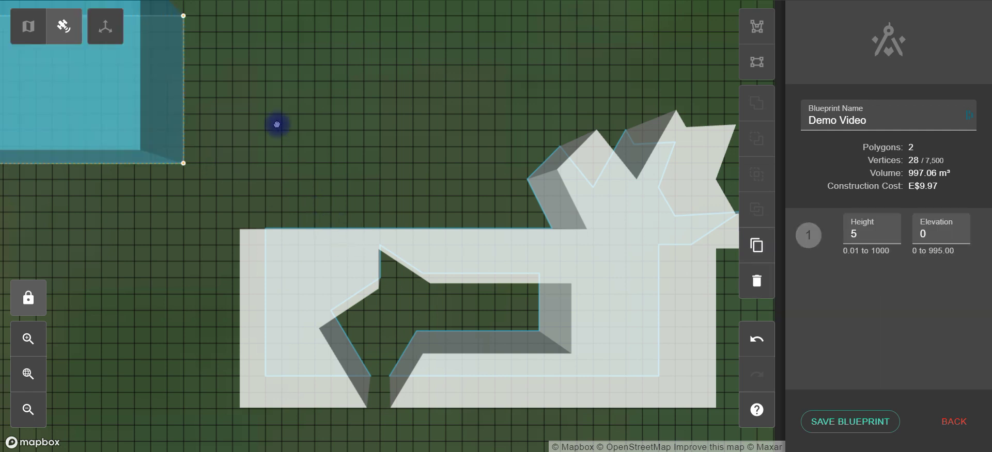
left_click_drag(277, 124, 433, 118)
left_click_drag(285, 90, 243, 100)
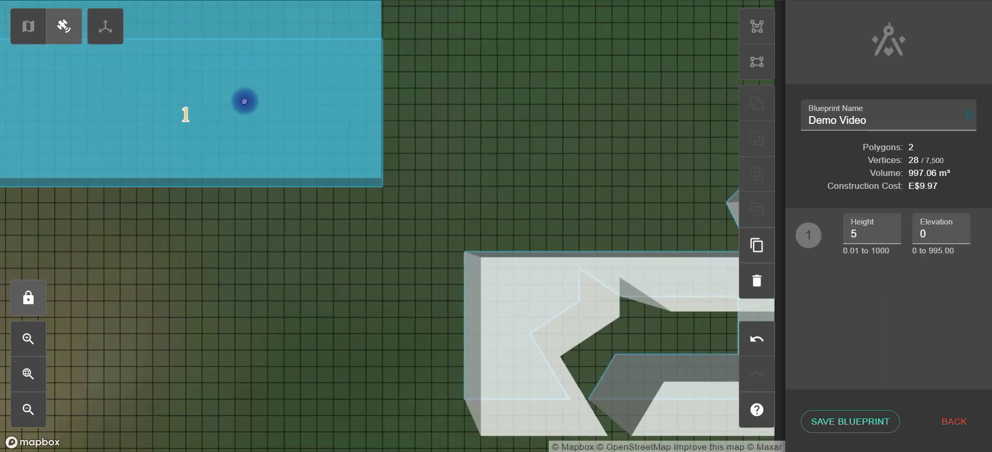
left_click(288, 40)
left_click_drag(253, 60, 153, 44)
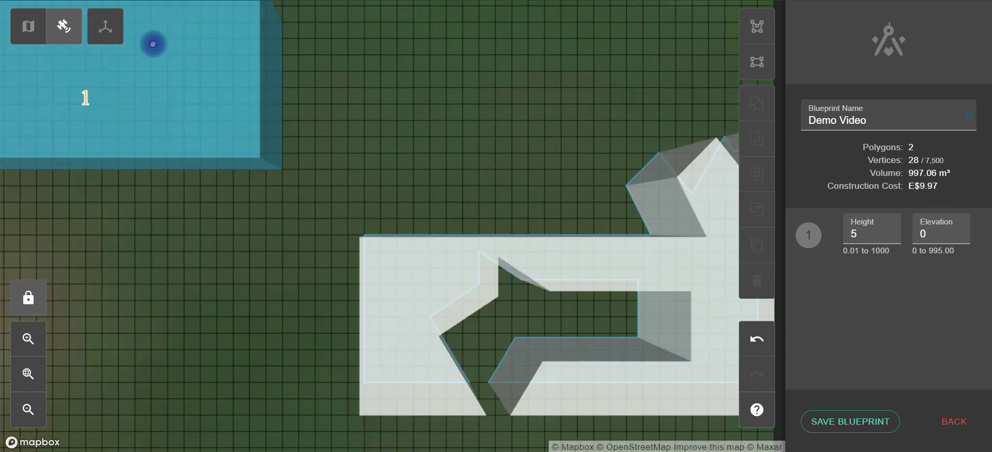
left_click(251, 145)
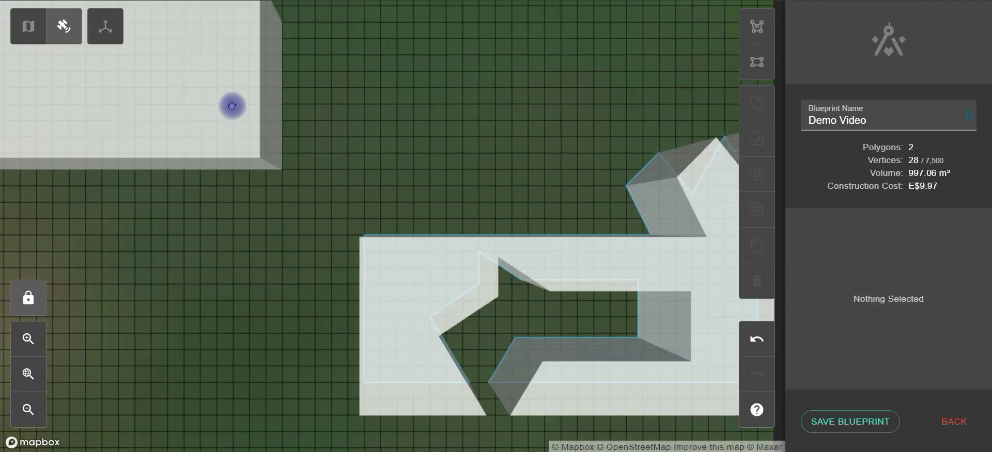
left_click(257, 66)
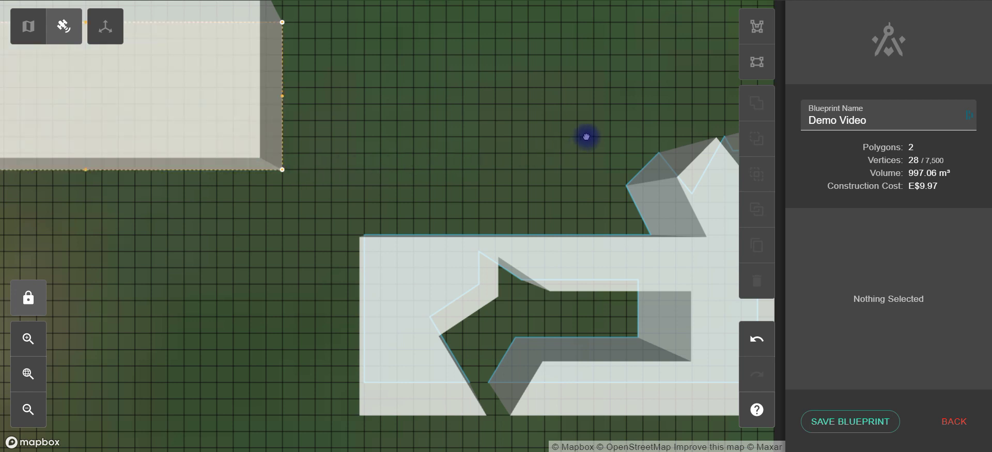
left_click(230, 75)
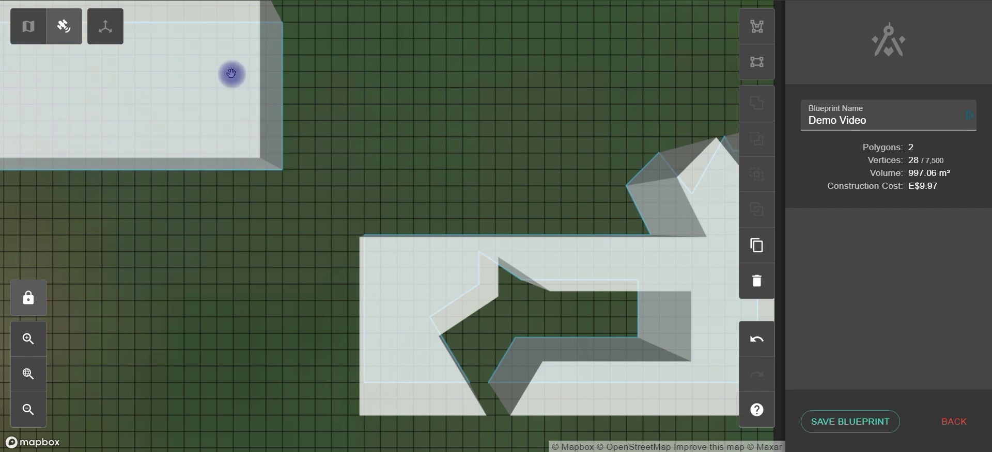
left_click_drag(244, 50, 619, 38)
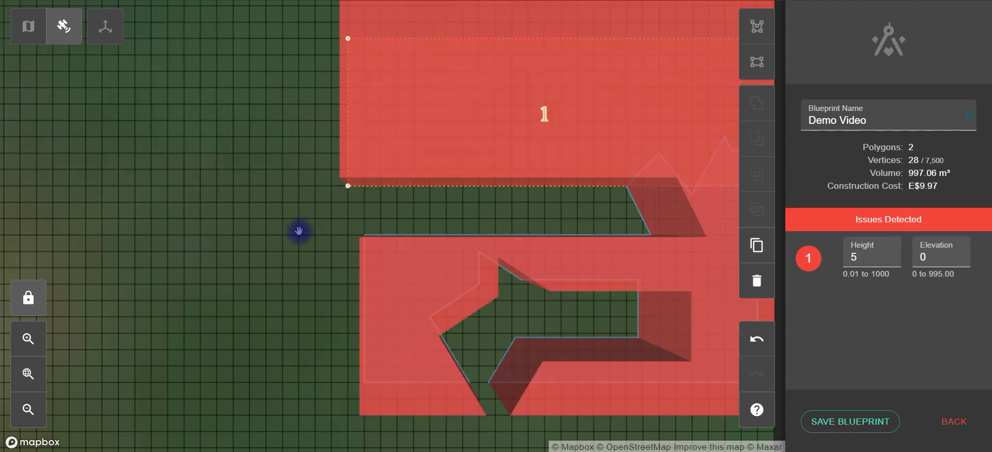
Step: Align the cutout block's rectangular outline over the plain rectangular block, set its elevation to 5, and clear the selection
left_click_drag(299, 228, 193, 224)
left_click(475, 262)
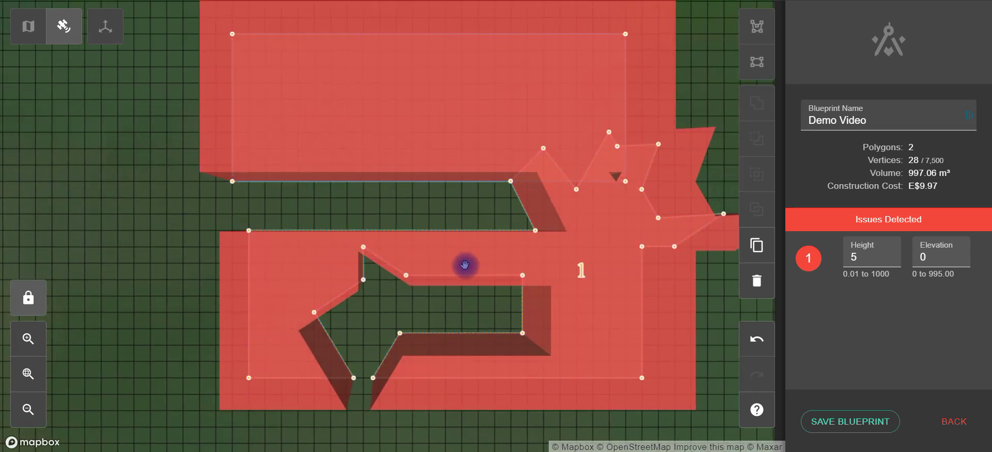
left_click_drag(463, 265, 432, 105)
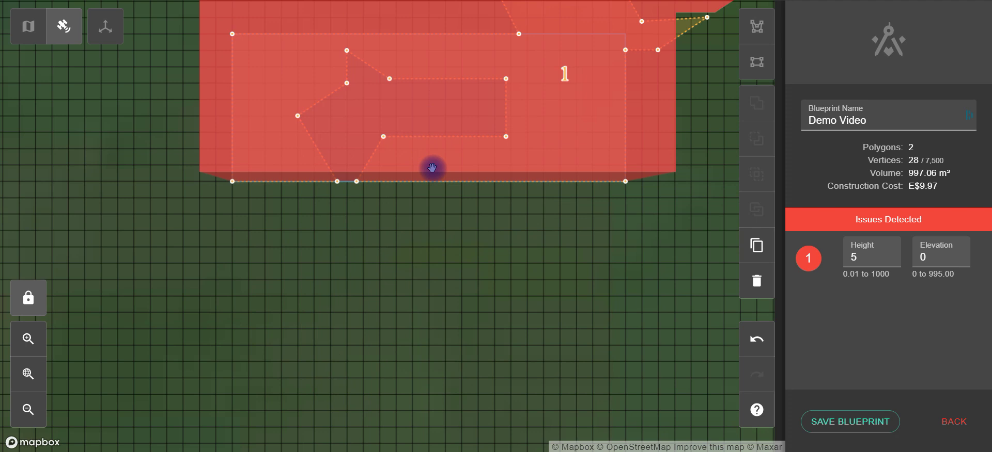
left_click(927, 253)
type("5")
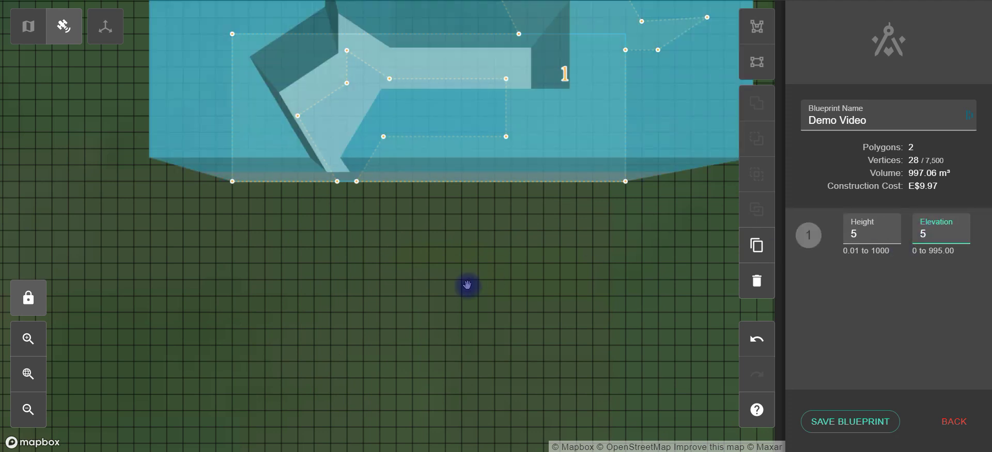
left_click(408, 299)
scroll(402, 282, "down", 3)
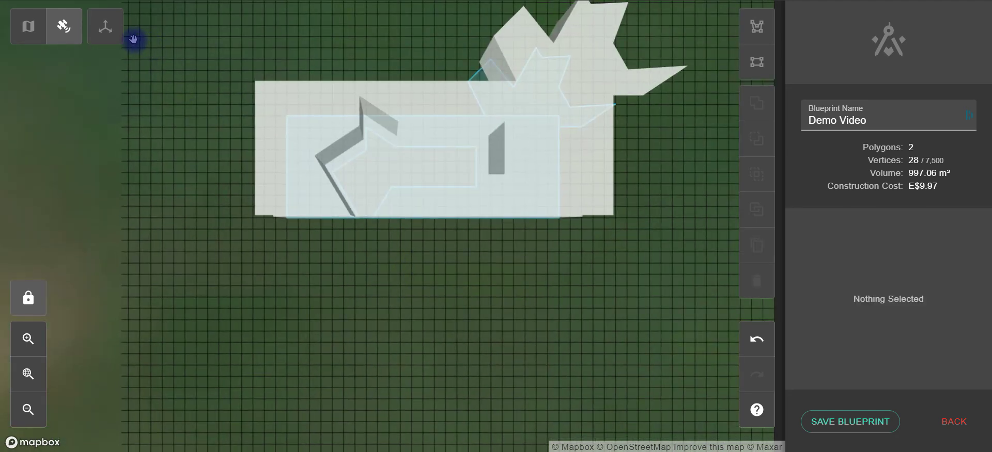
Step: Examine the stacked blocks in 3D and from above, unlocking the view from the grid to see them from farther away
left_click(105, 26)
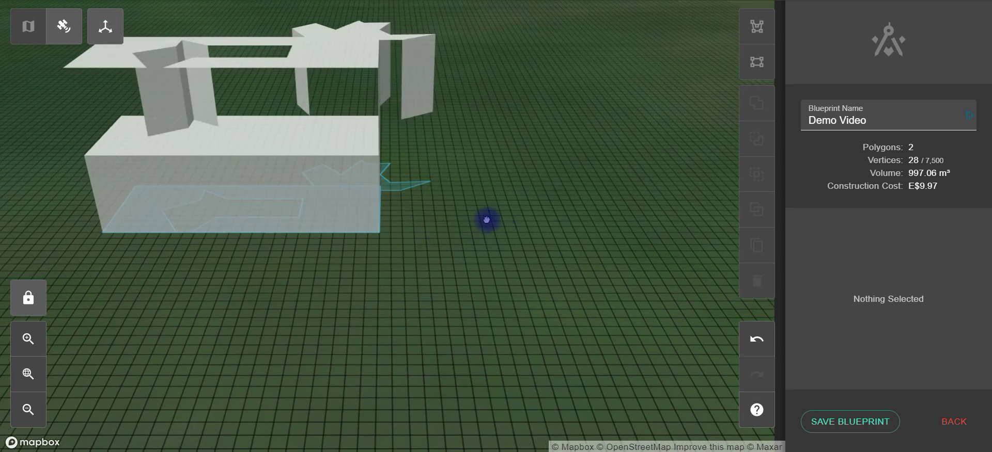
left_click_drag(486, 220, 454, 236)
left_click_drag(363, 257, 50, 305)
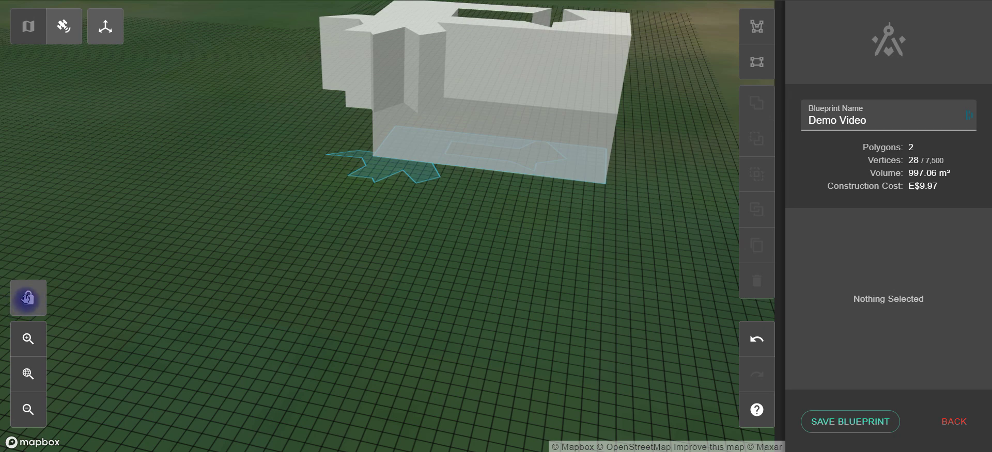
left_click(30, 302)
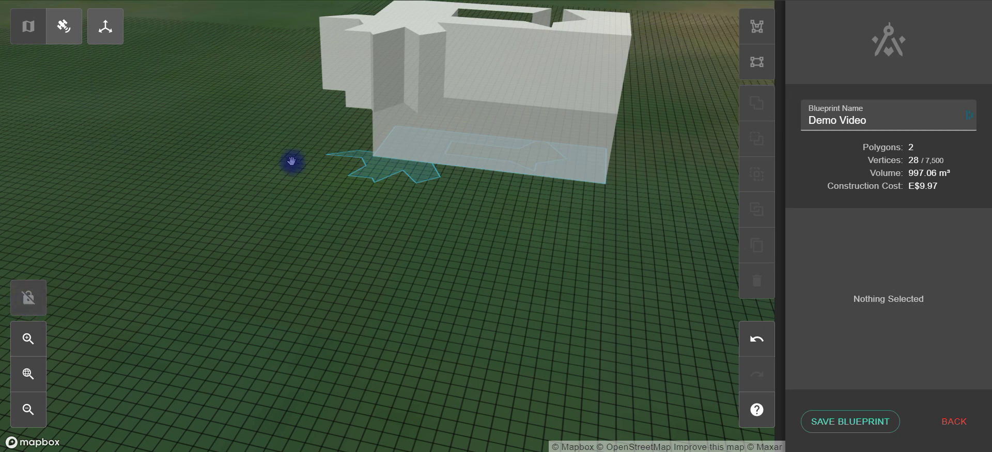
scroll(291, 162, "down", 5)
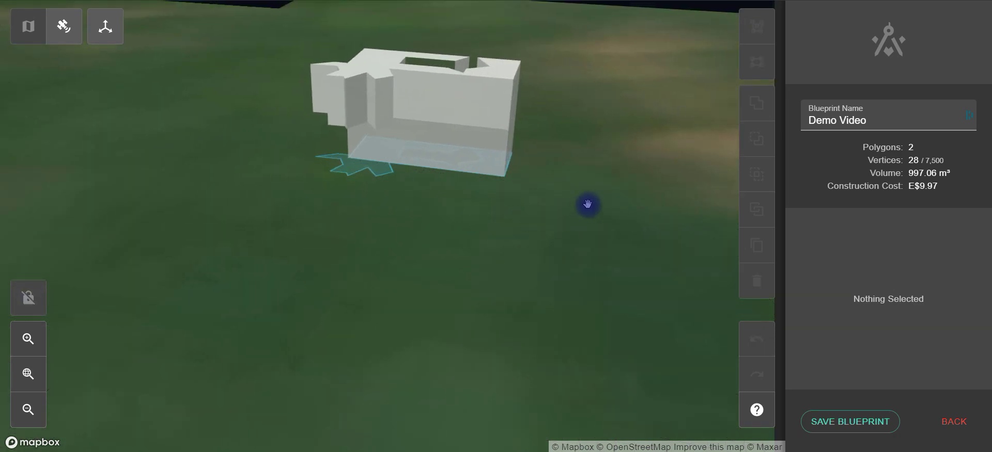
left_click_drag(587, 205, 502, 302)
left_click(106, 26)
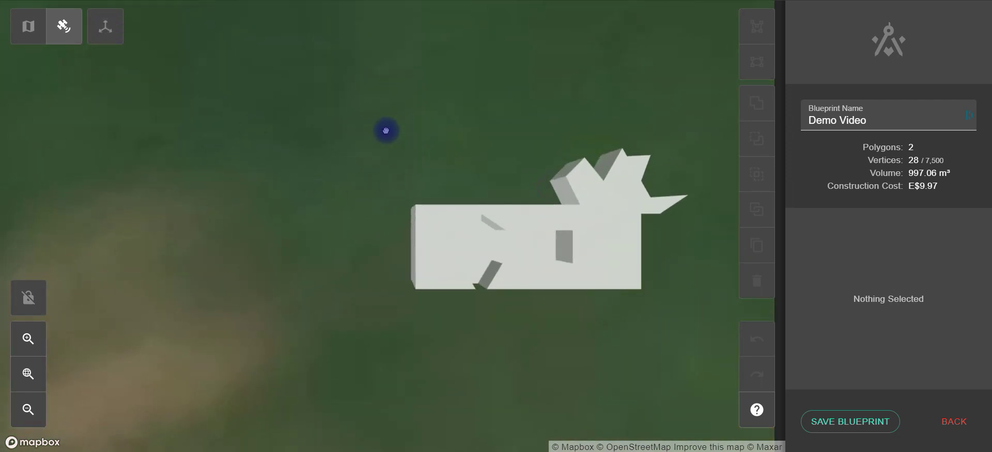
left_click_drag(386, 131, 371, 22)
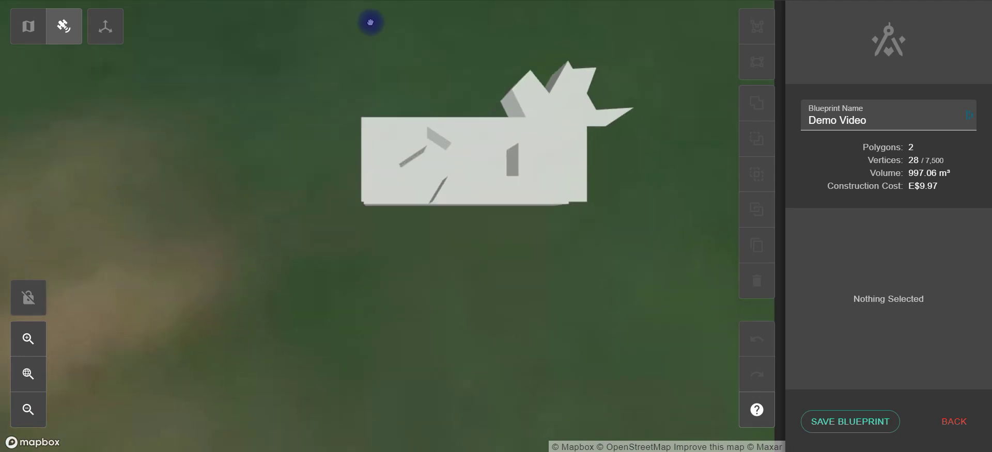
left_click_drag(461, 308, 443, 206)
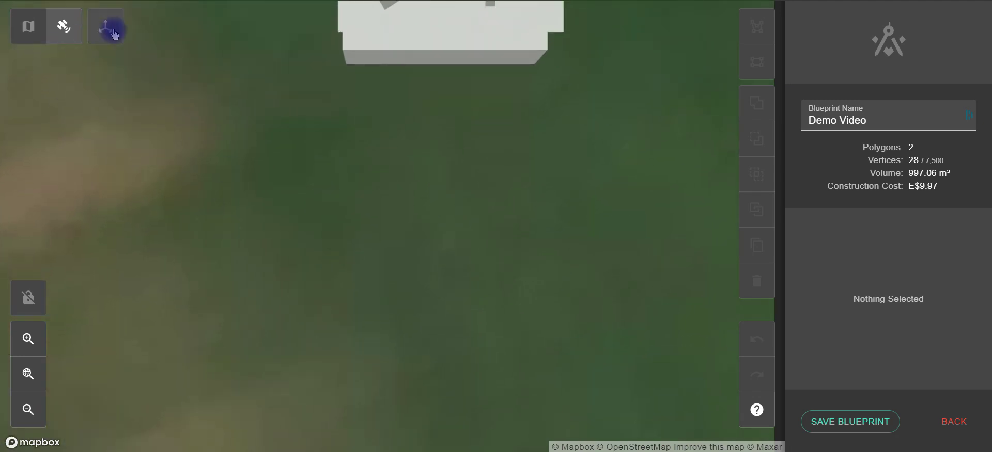
left_click(112, 31)
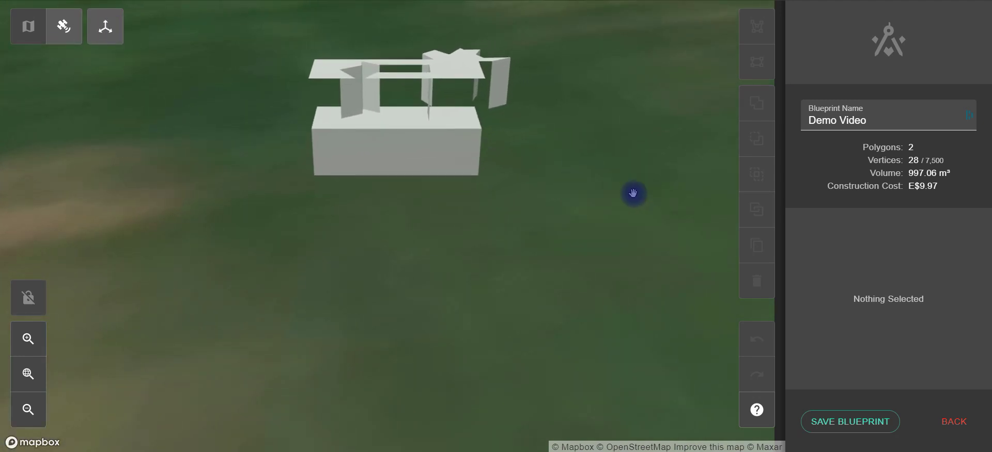
left_click_drag(633, 194, 380, 213)
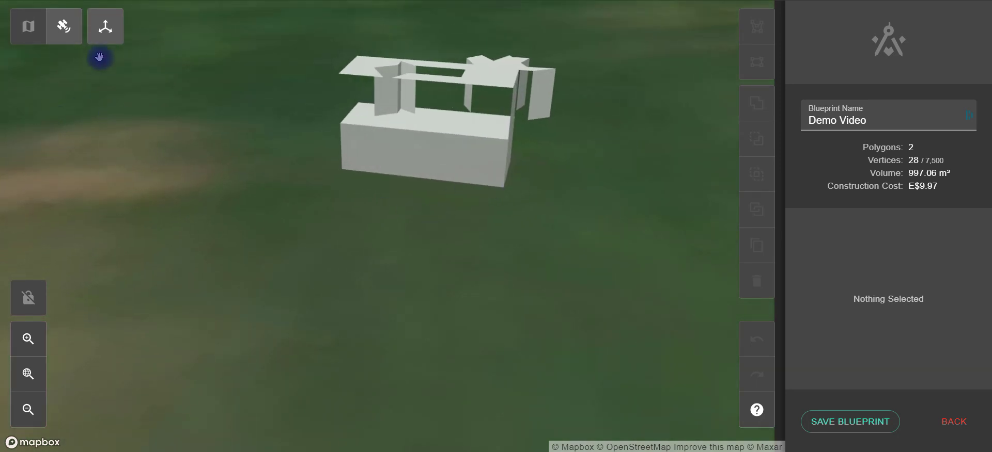
left_click(105, 26)
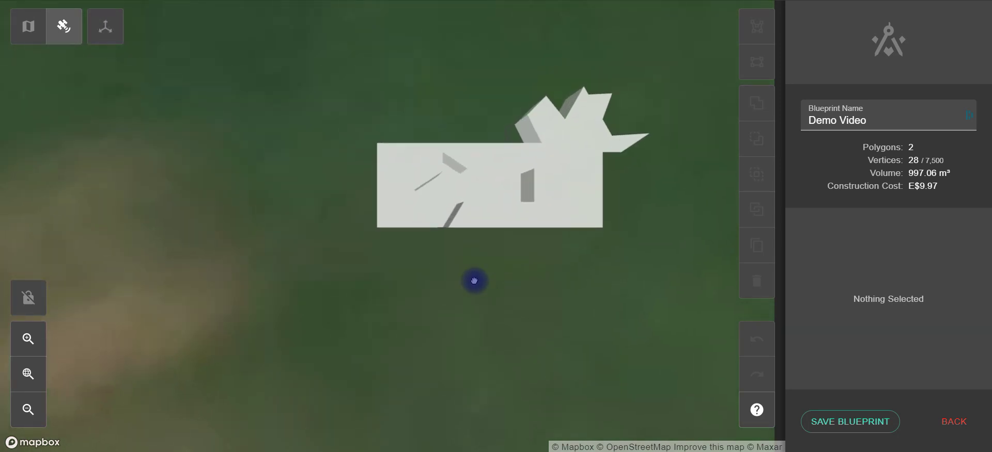
left_click_drag(474, 281, 413, 313)
scroll(284, 189, "up", 3)
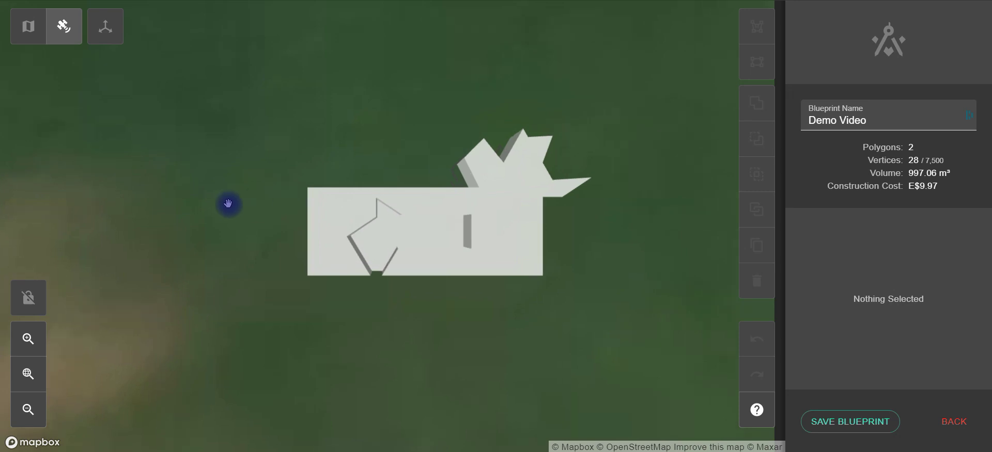
Step: Lock the view back to the editing grid and draw a small triangular polygon in the empty area above the stacked blocks
left_click(23, 297)
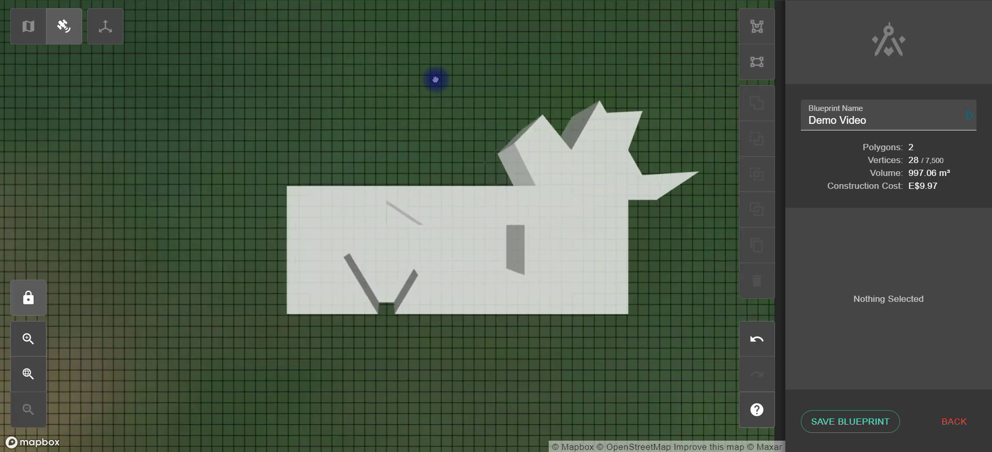
left_click(755, 28)
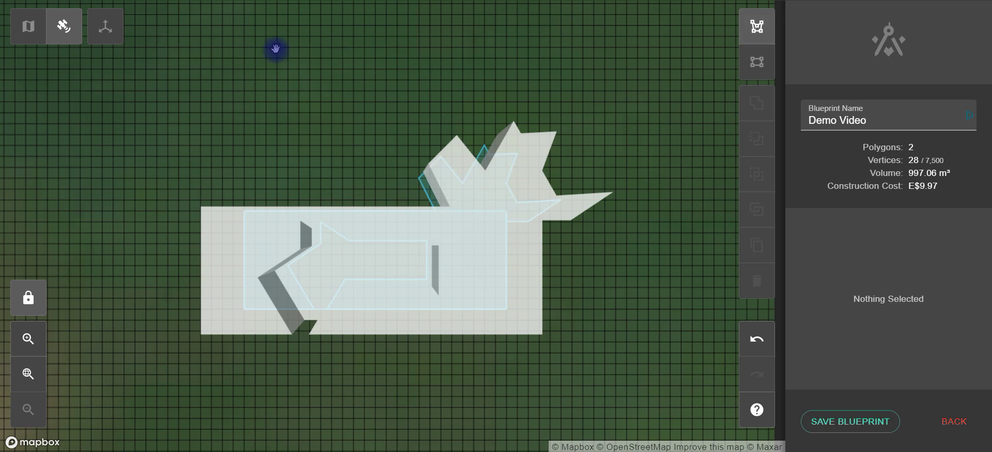
left_click(321, 80)
left_click(277, 91)
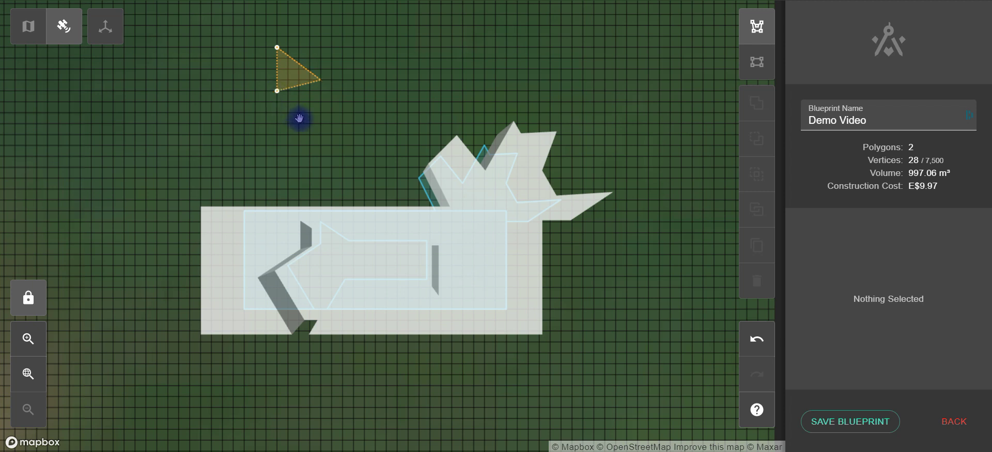
left_click_drag(277, 91, 287, 88)
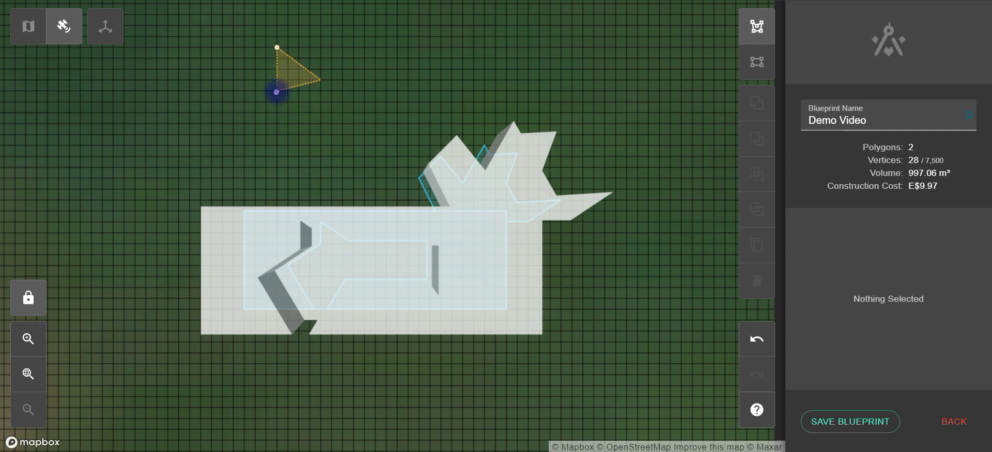
left_click(277, 91)
left_click_drag(287, 76, 342, 139)
left_click(319, 101)
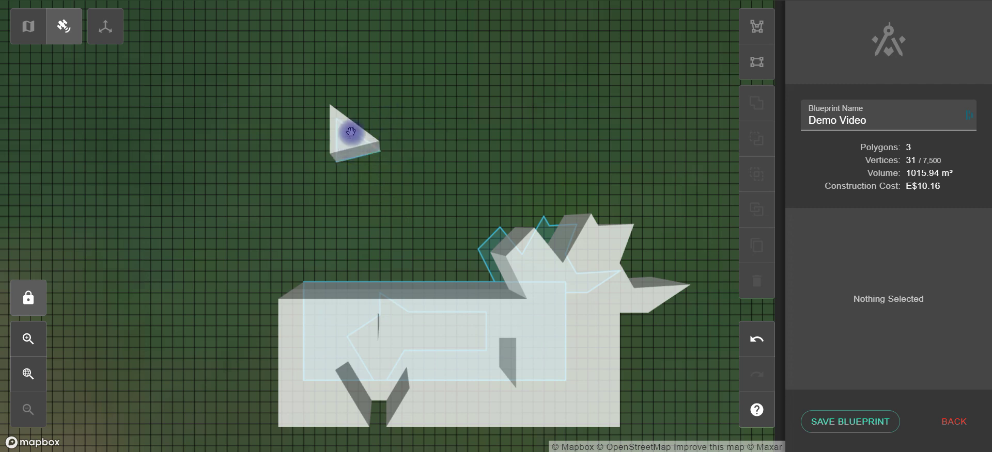
Step: Move the small triangle onto the stacked blocks, between the arrow-shaped cutout and the right end of the rectangle
left_click_drag(351, 132, 321, 103)
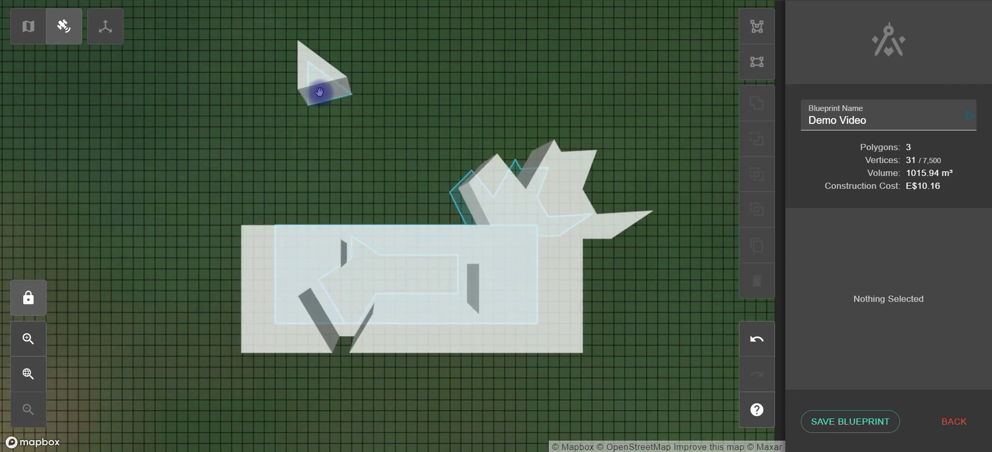
left_click(319, 92)
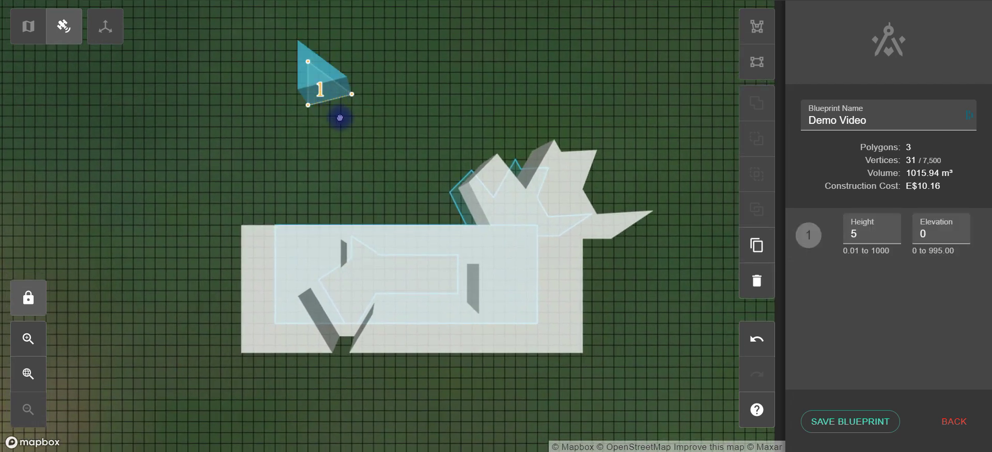
key("ctrl+v")
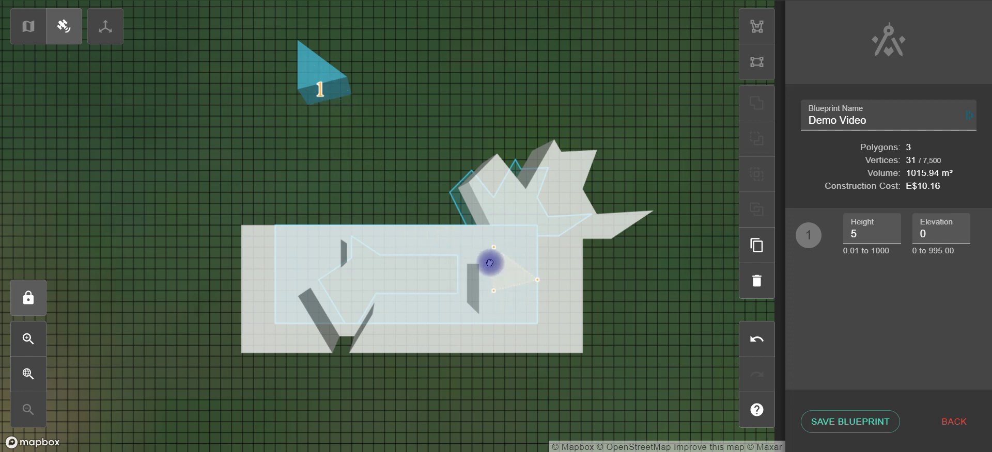
left_click(486, 262)
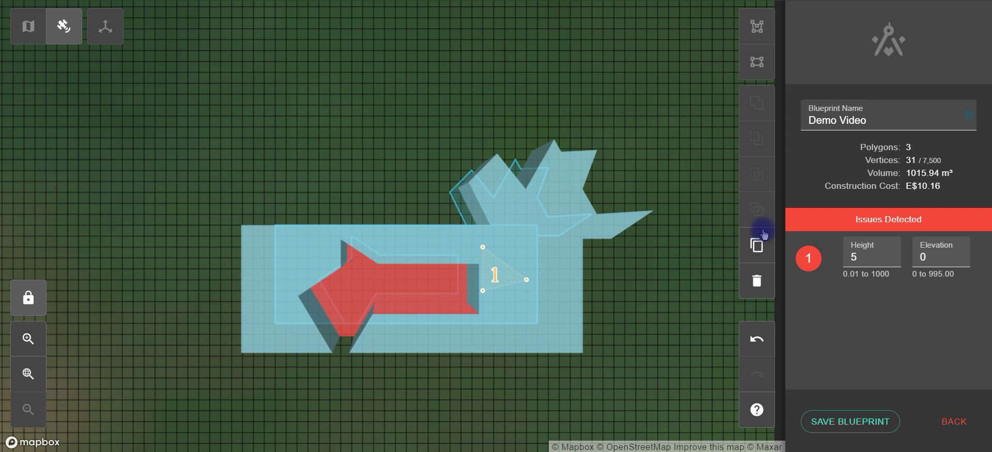
Step: Set the triangle's elevation to 10 and its height to 25
double_click(921, 257)
type("10")
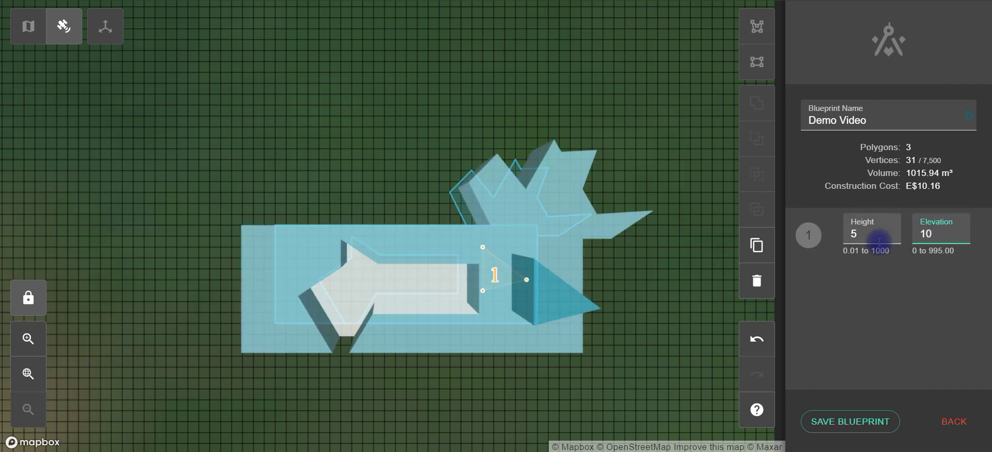
left_click_drag(870, 235, 831, 237)
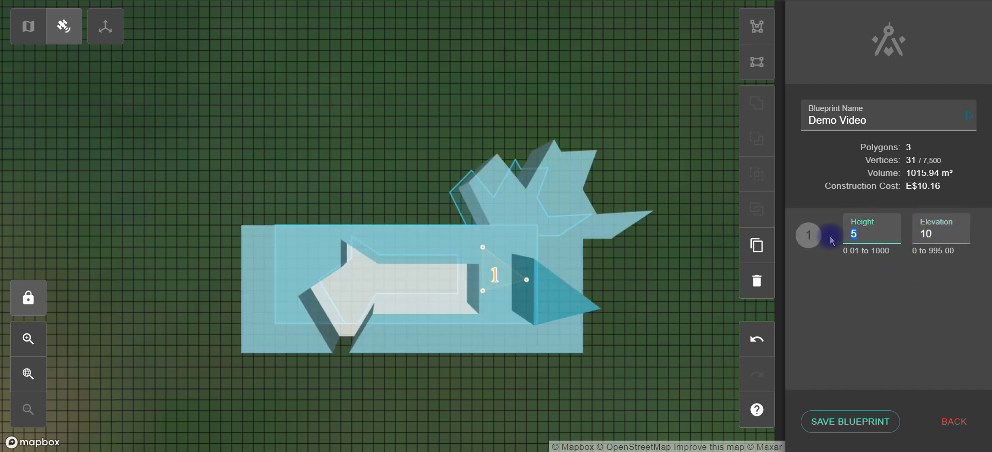
type("2")
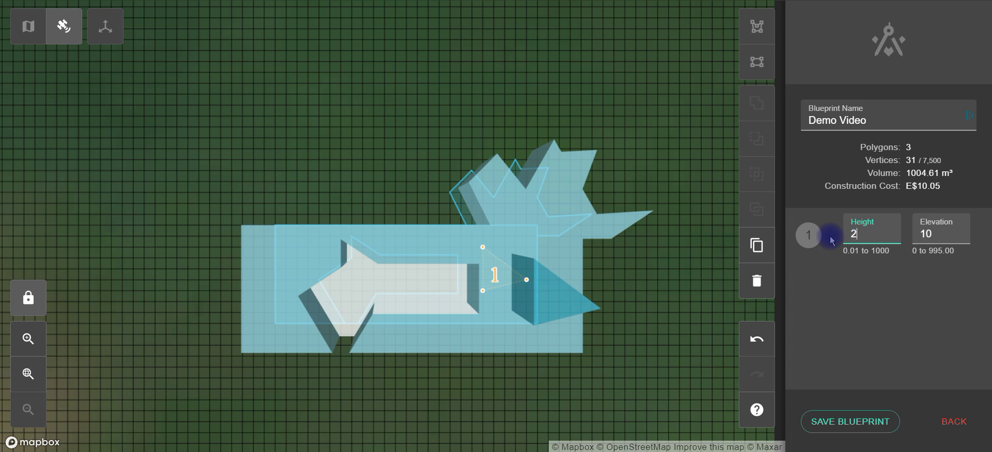
type("5")
Step: Examine the triangular tower on top of the stacked blocks in 3D and from above, with the view unlocked and nothing selected
left_click_drag(267, 112, 261, 34)
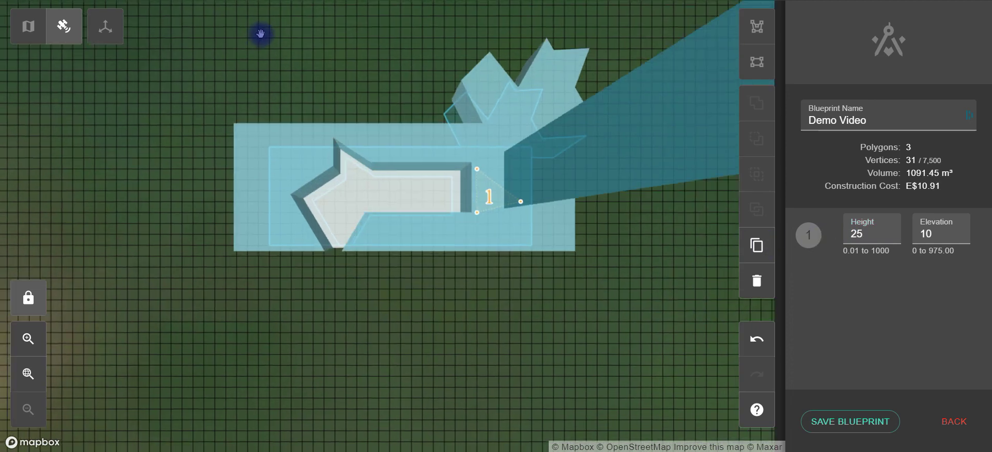
left_click(103, 25)
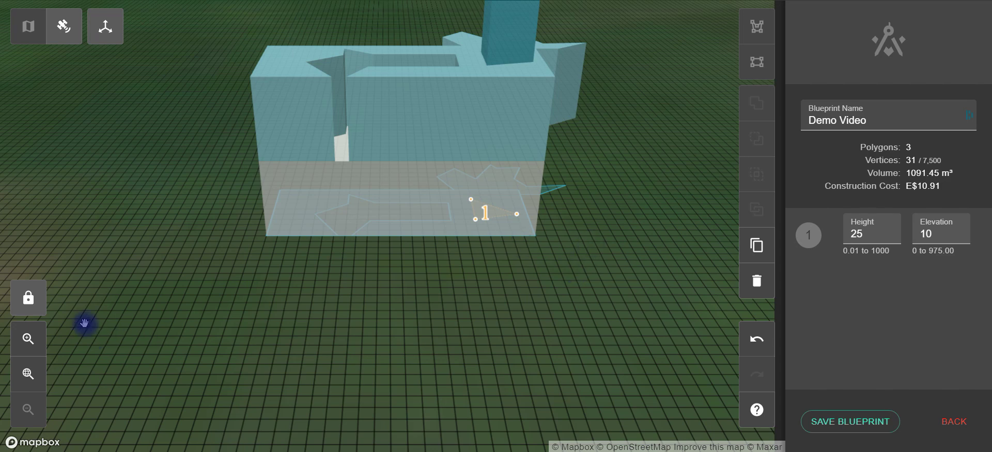
left_click(28, 298)
scroll(604, 260, "down", 5)
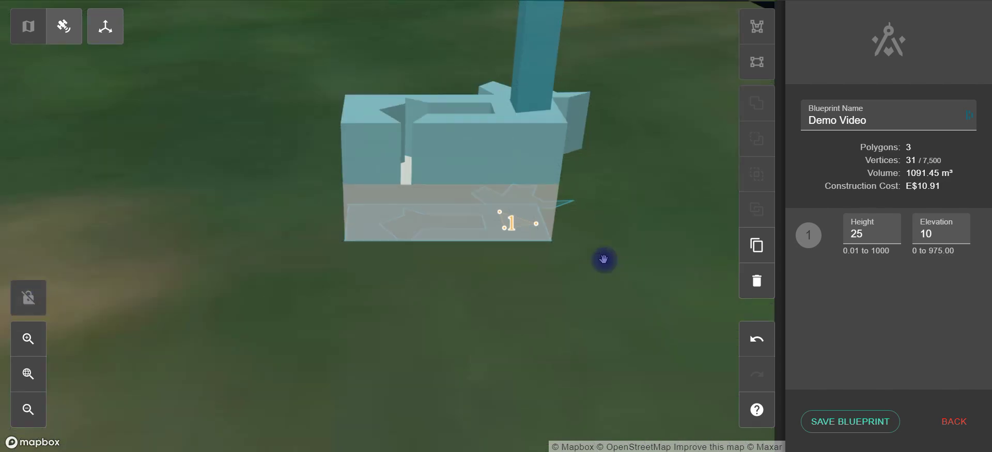
left_click(603, 260)
scroll(613, 266, "down", 3)
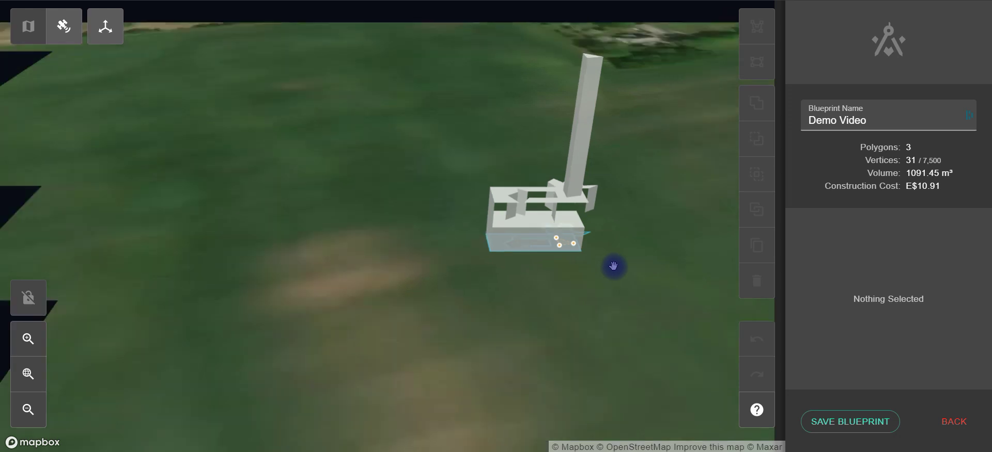
left_click_drag(578, 274, 277, 325)
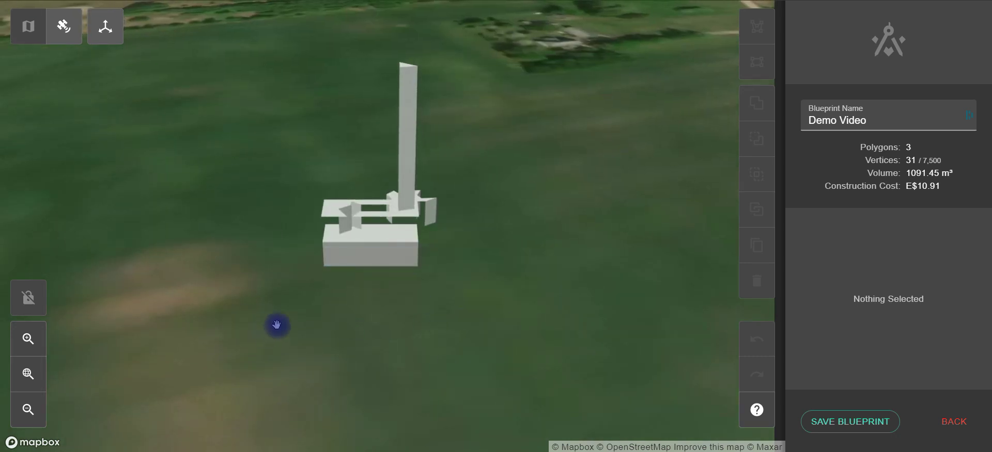
left_click_drag(540, 246, 255, 303)
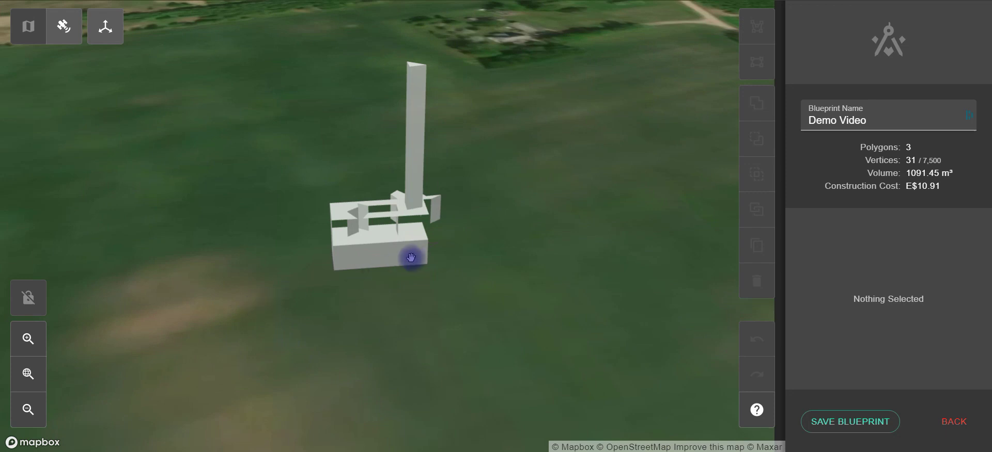
left_click(102, 24)
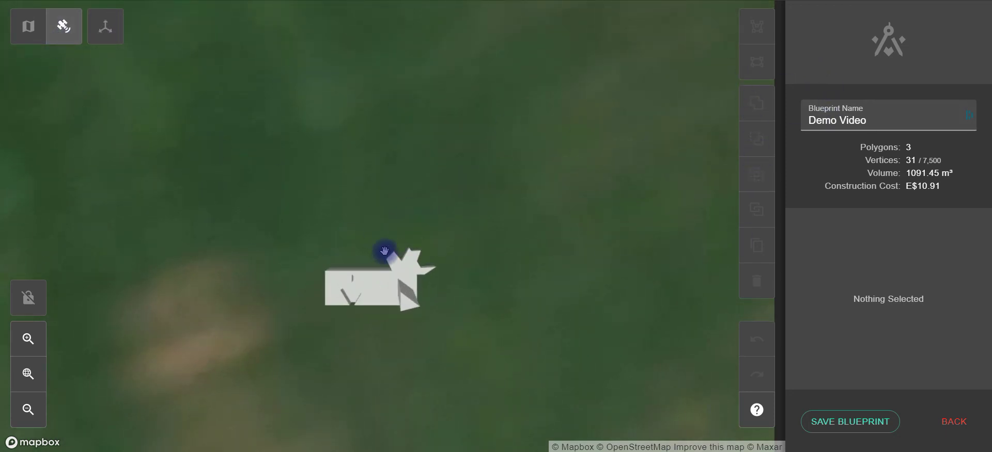
left_click_drag(385, 253, 438, 124)
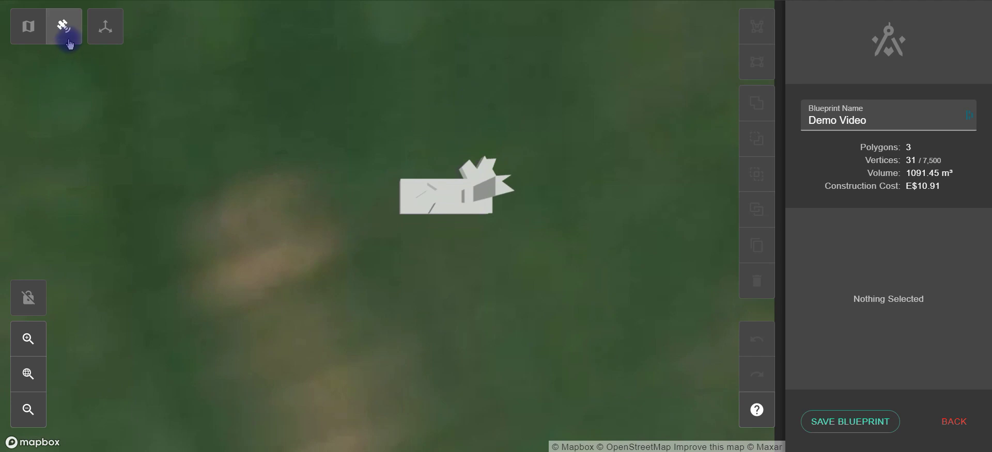
Step: Save the Demo Video blueprint and open the City Block blueprint for editing from the blueprint list
left_click(869, 423)
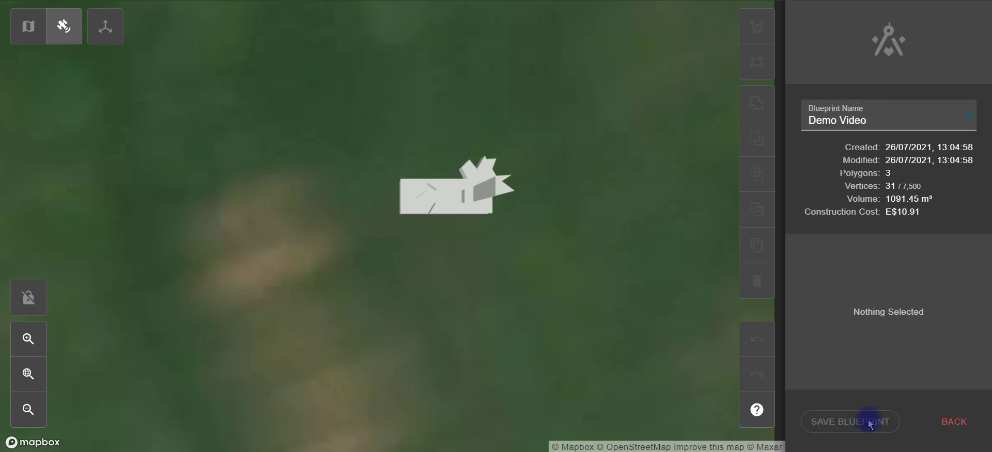
left_click(936, 435)
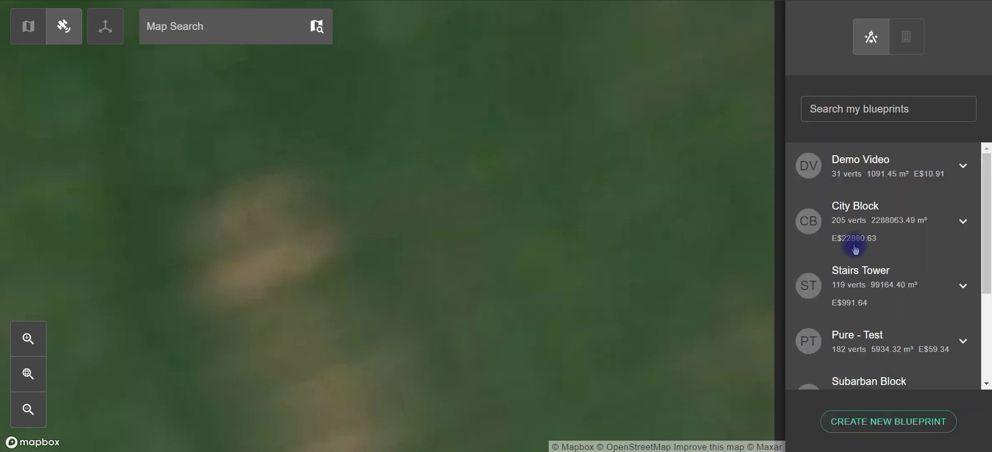
left_click(872, 220)
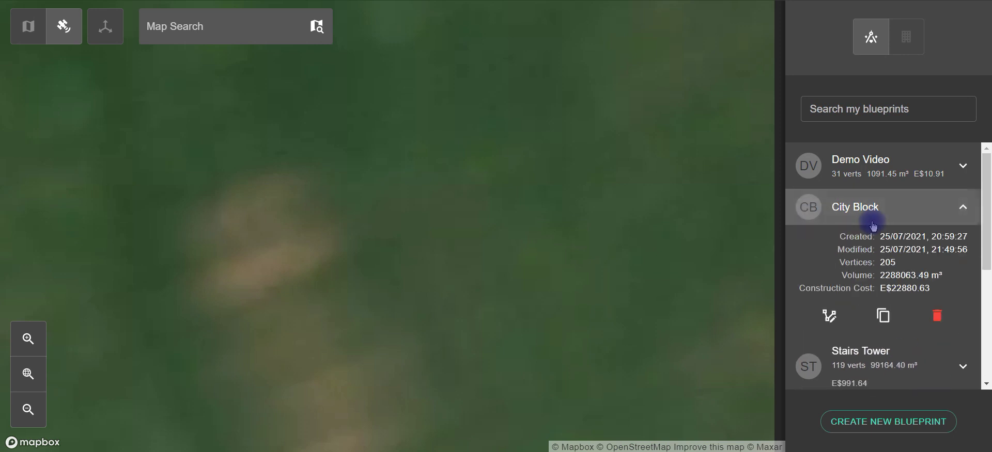
left_click(829, 317)
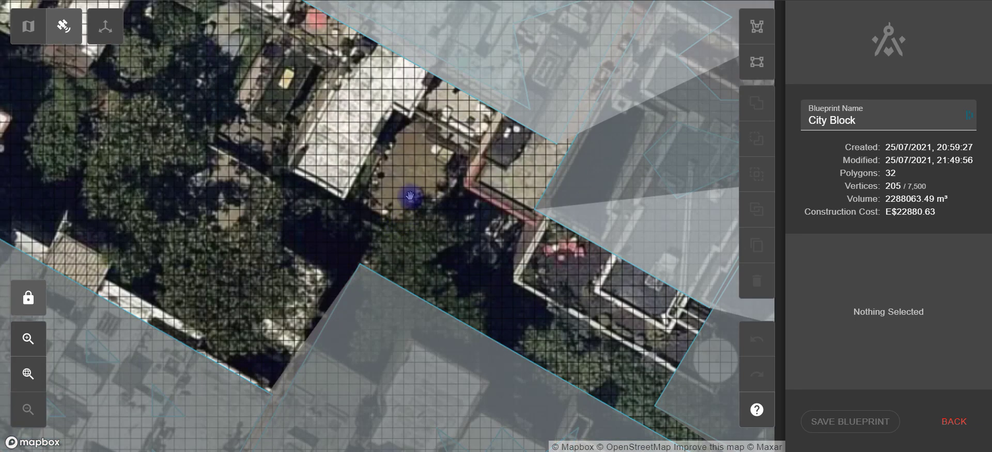
Step: Examine the City Block footprints around the inner courtyard from above on the locked editing grid
left_click_drag(377, 126, 380, 240)
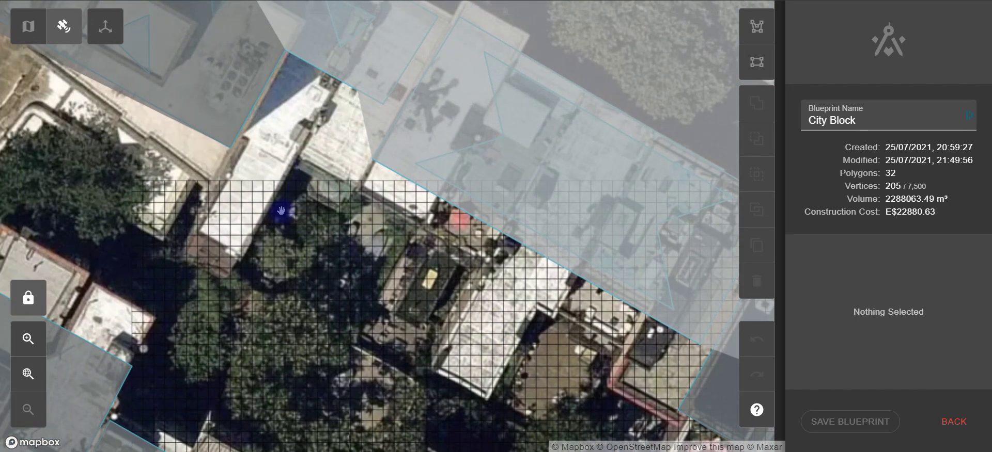
left_click_drag(231, 146, 532, 303)
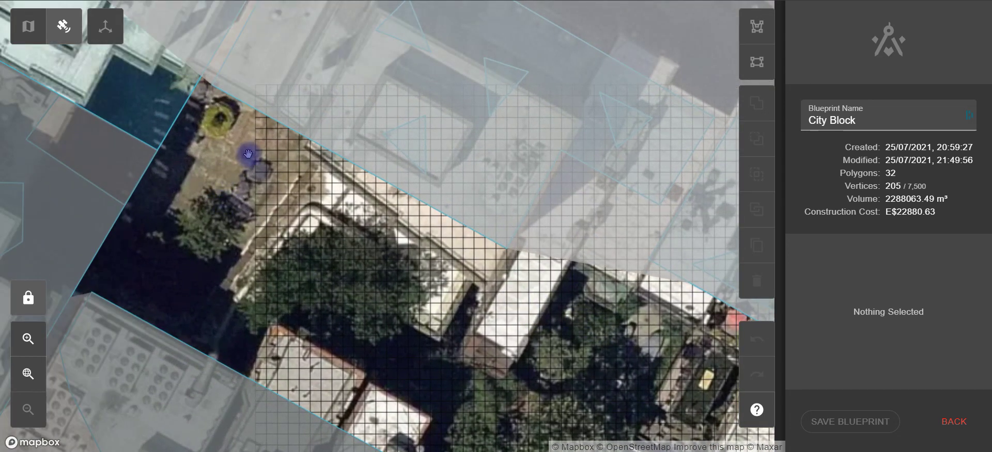
left_click_drag(312, 262, 239, 197)
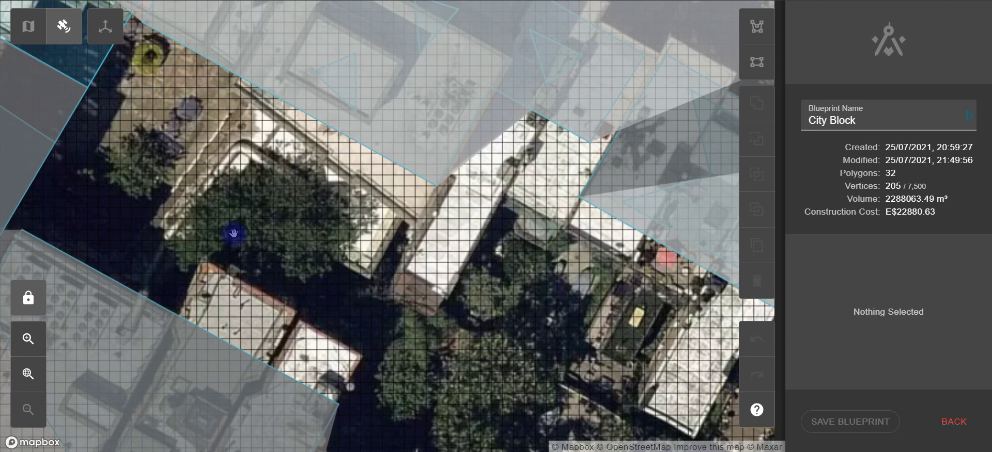
left_click_drag(277, 201, 246, 200)
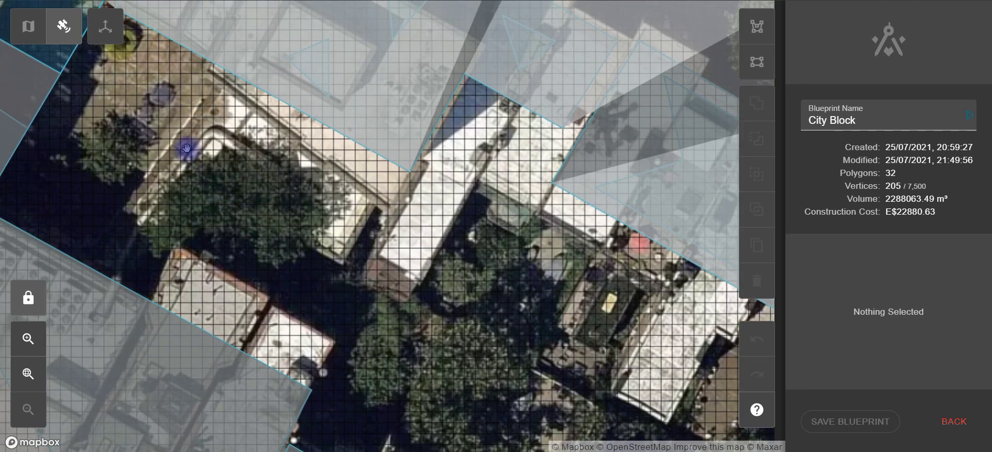
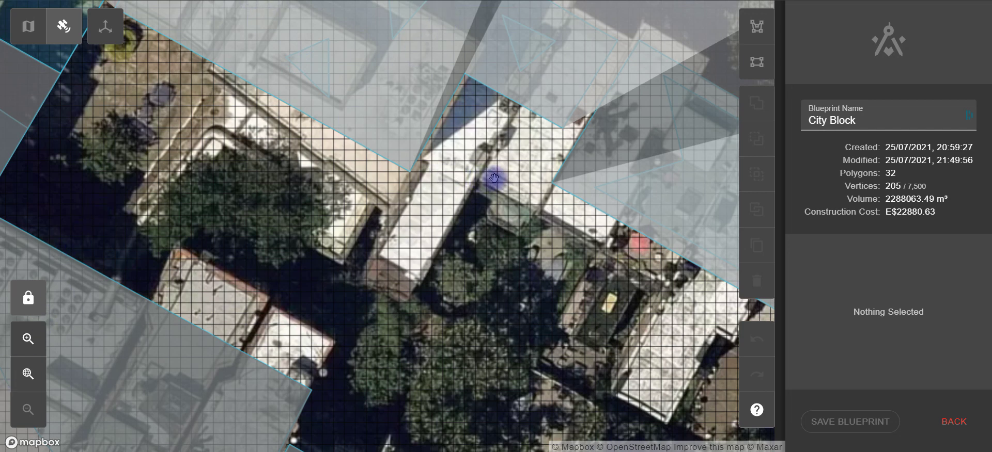
Step: Unlock the view and examine the whole City Block layout from above against the surrounding streets
left_click(28, 298)
scroll(414, 229, "down", 2)
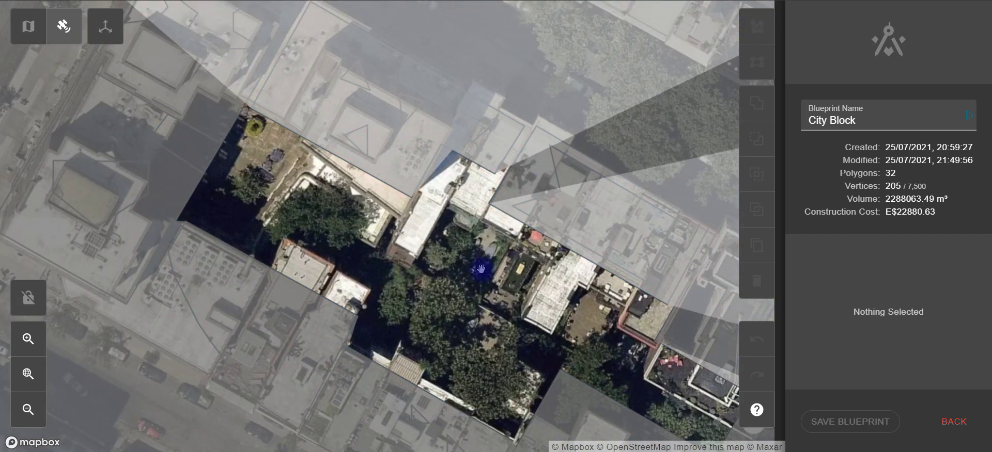
scroll(481, 269, "down", 4)
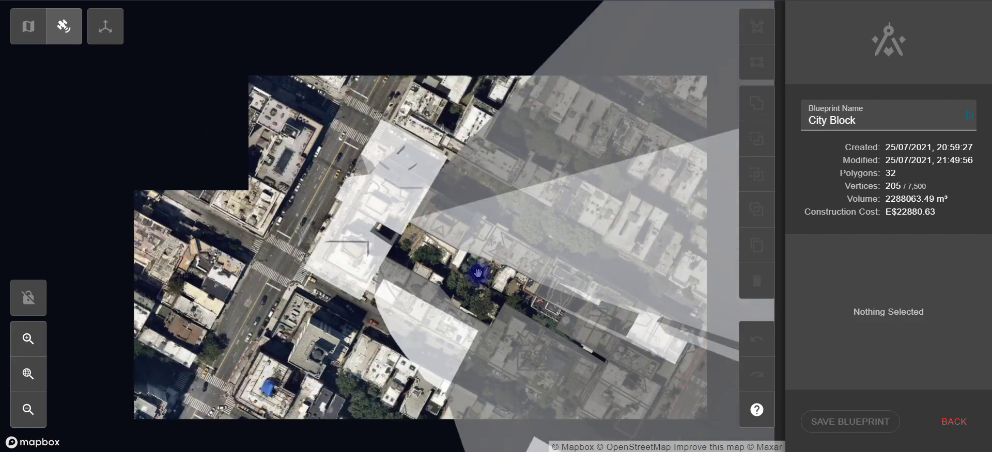
scroll(478, 273, "up", 5)
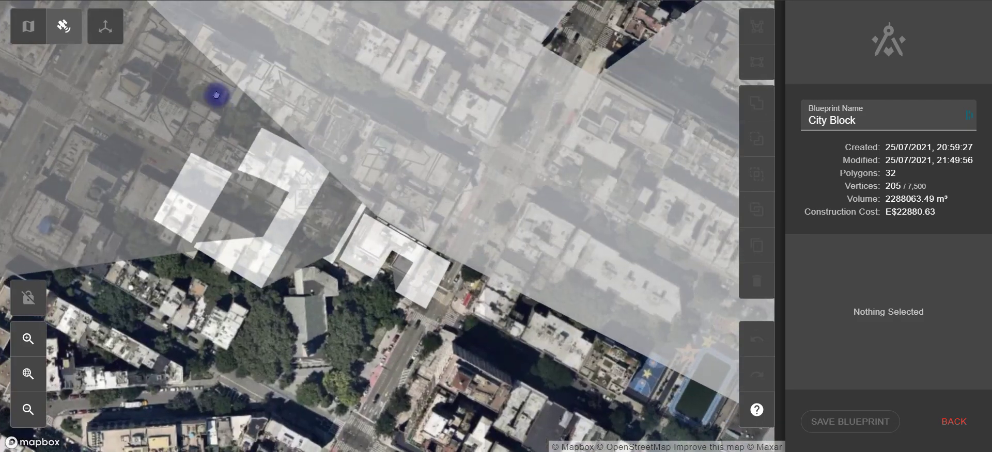
scroll(513, 250, "down", 5)
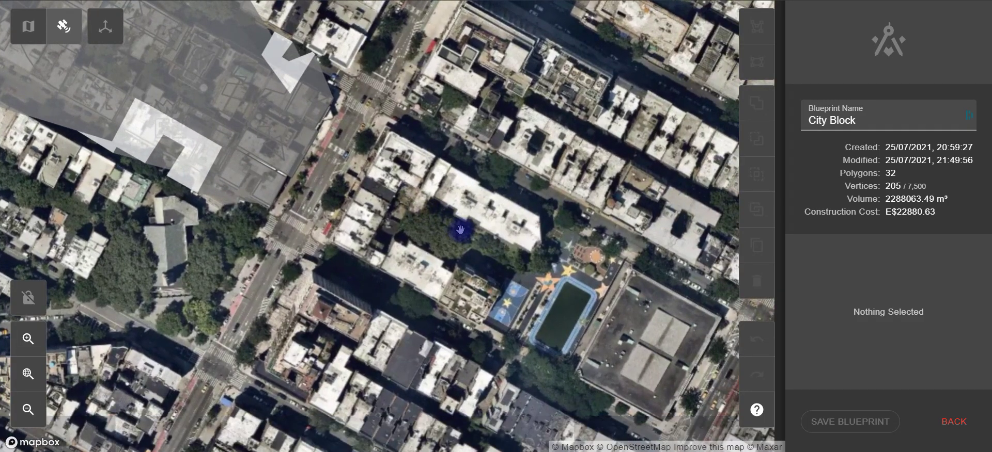
scroll(459, 230, "down", 3)
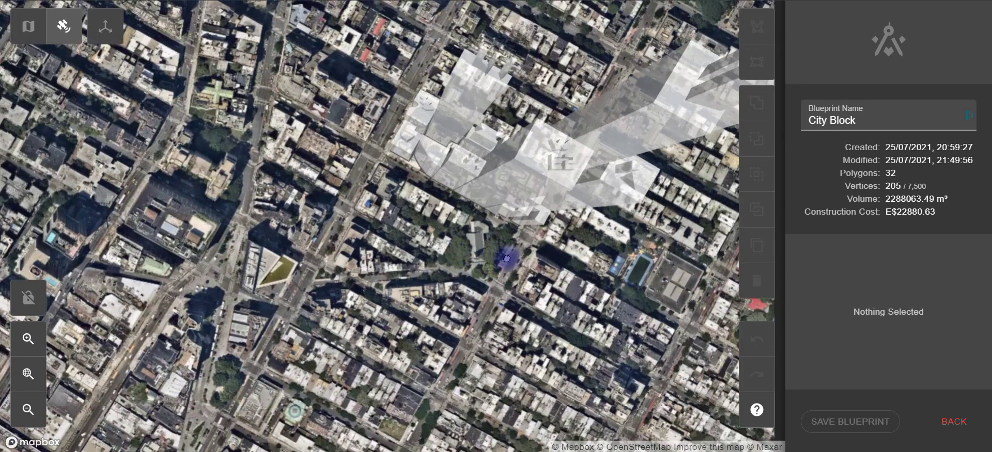
left_click_drag(506, 258, 496, 245)
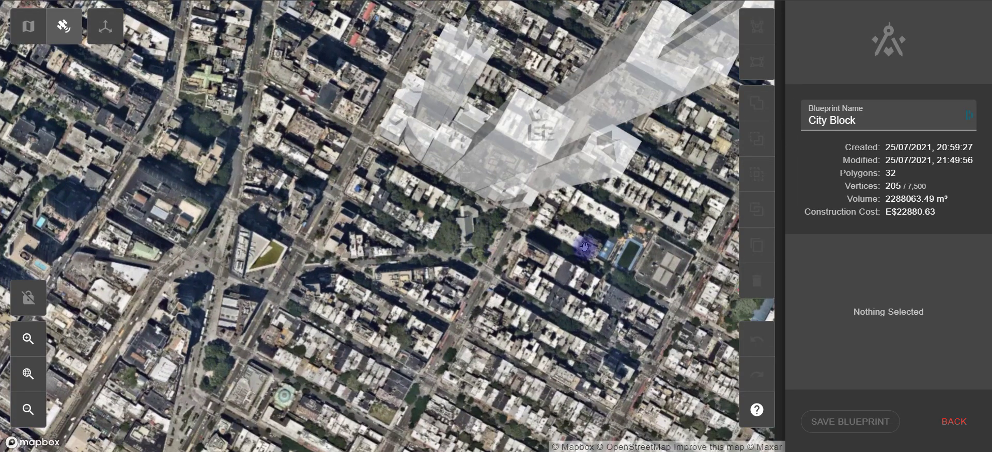
left_click_drag(584, 247, 568, 363)
scroll(438, 231, "up", 3)
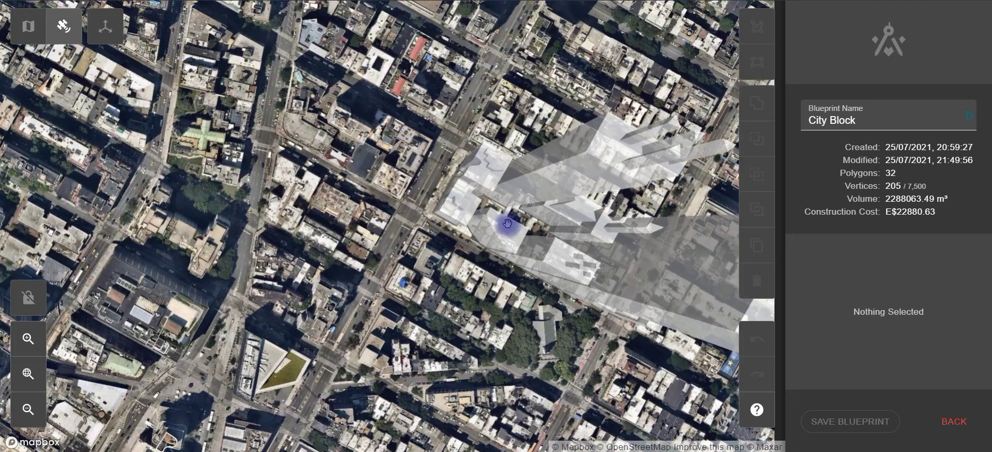
left_click_drag(510, 351, 351, 188)
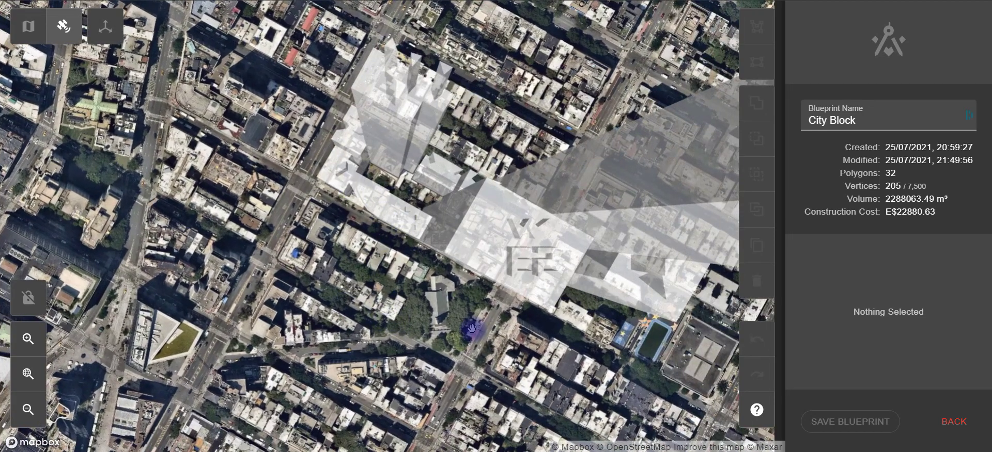
left_click_drag(471, 328, 508, 229)
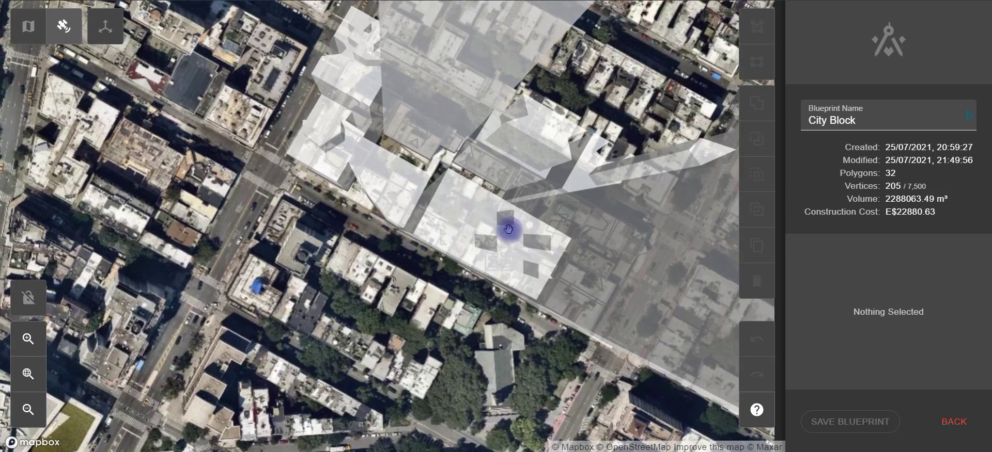
left_click_drag(546, 339, 281, 215)
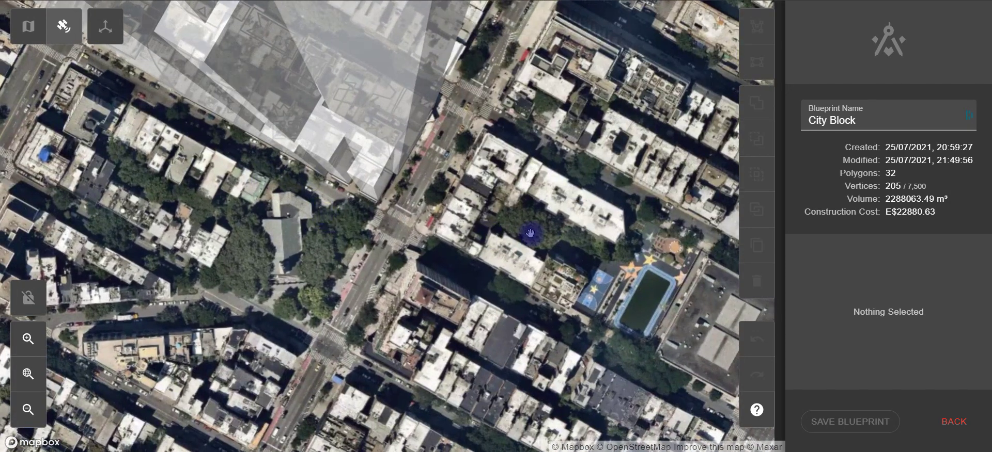
left_click_drag(531, 237, 451, 217)
left_click_drag(520, 228, 453, 216)
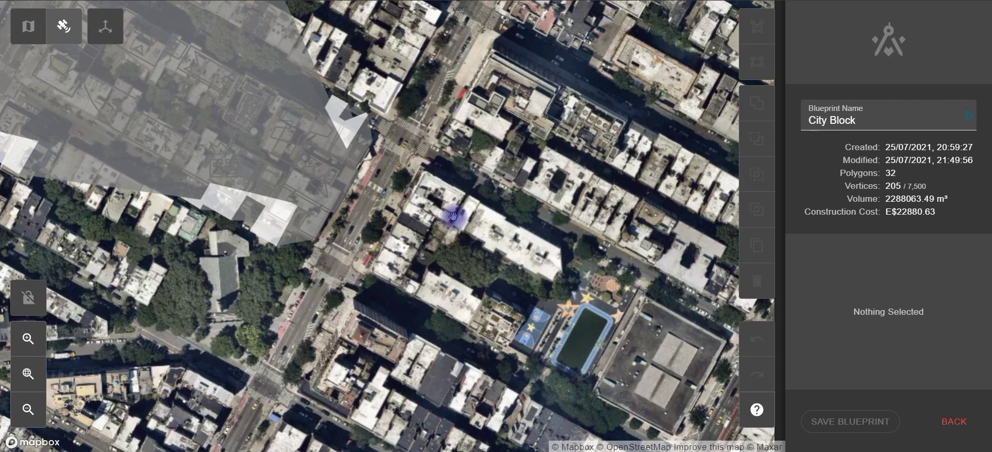
Step: Examine the City Block towers in 3D from several sides, from close to the streets out to a wide city view
left_click(106, 25)
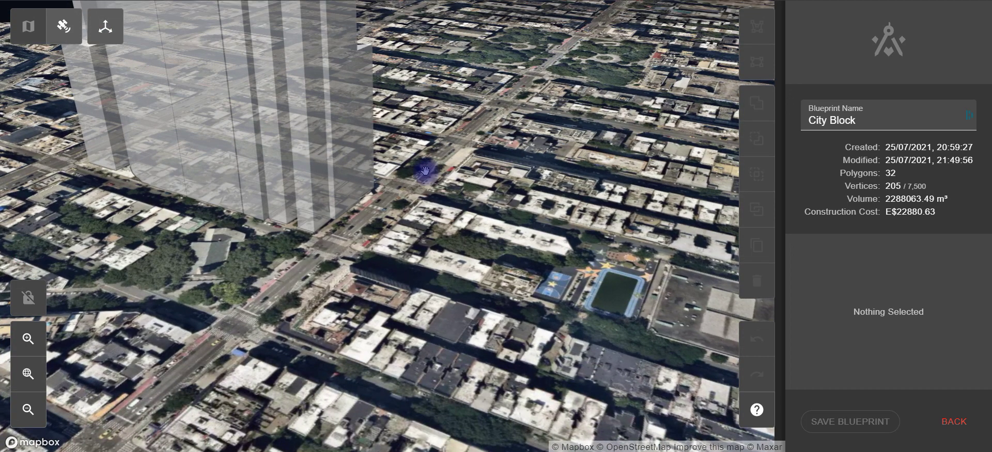
left_click_drag(448, 198, 513, 195)
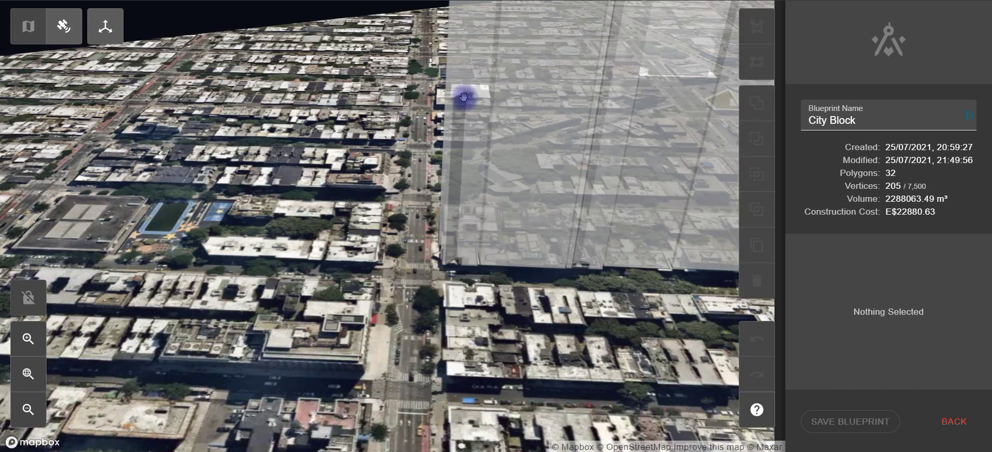
left_click_drag(504, 331, 538, 331)
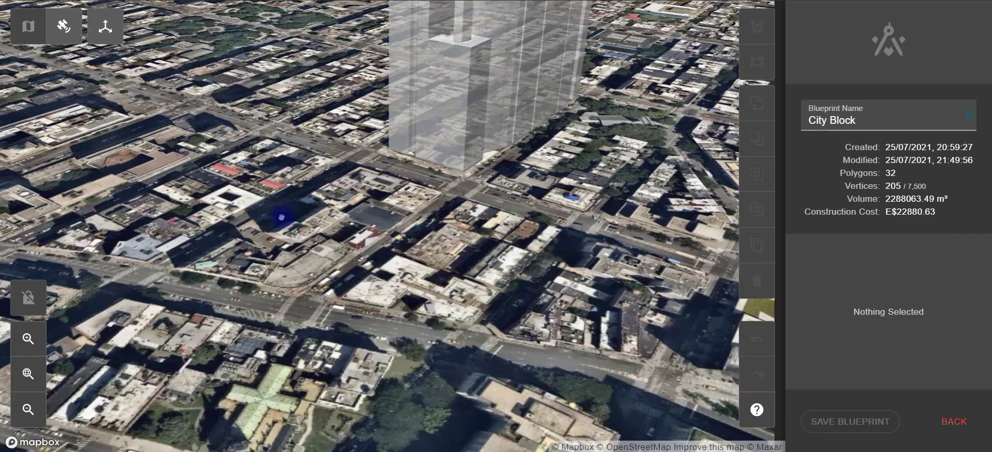
left_click_drag(282, 218, 263, 220)
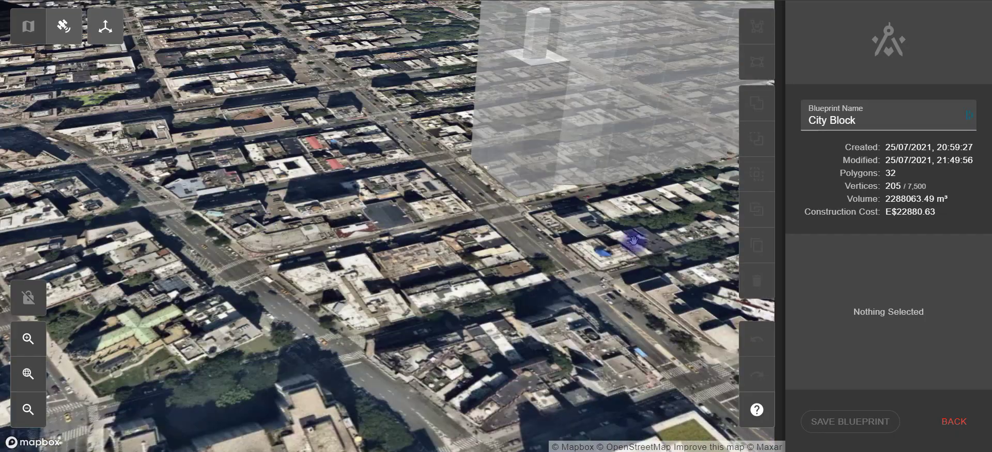
left_click_drag(632, 241, 534, 313)
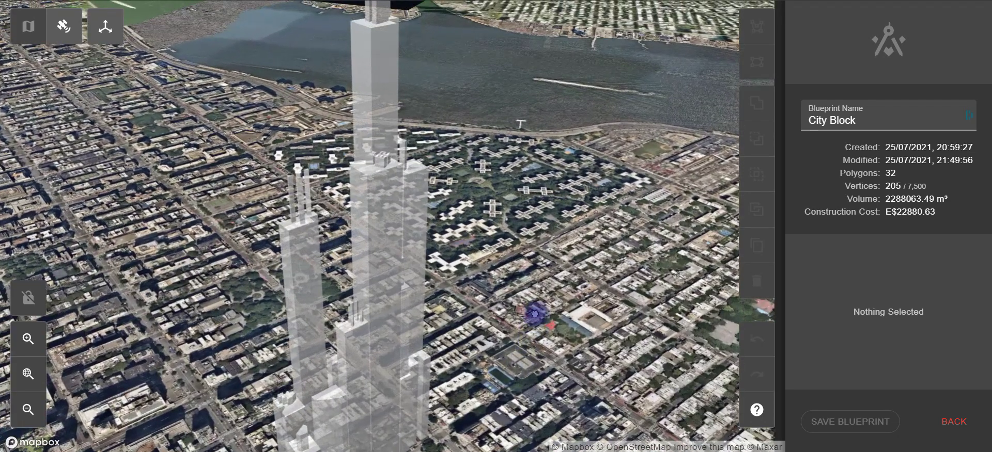
left_click_drag(433, 192, 463, 305)
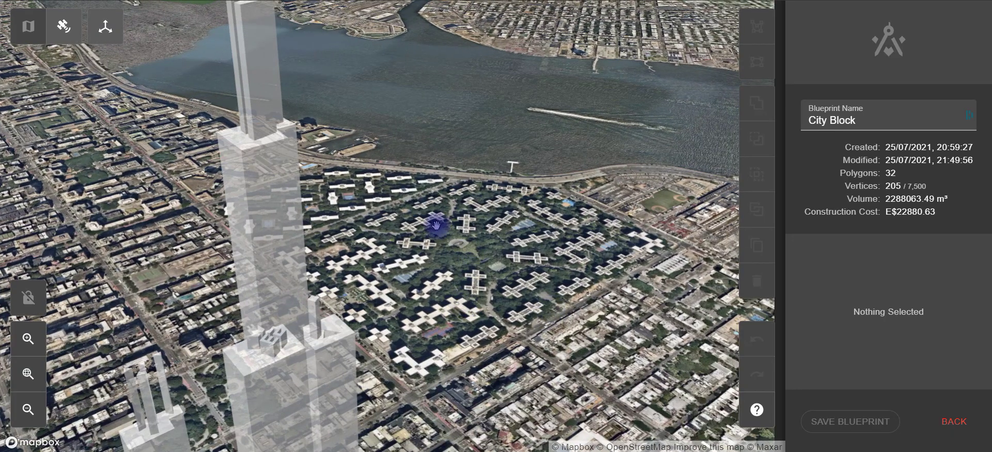
scroll(437, 226, "down", 7)
left_click_drag(494, 260, 416, 98)
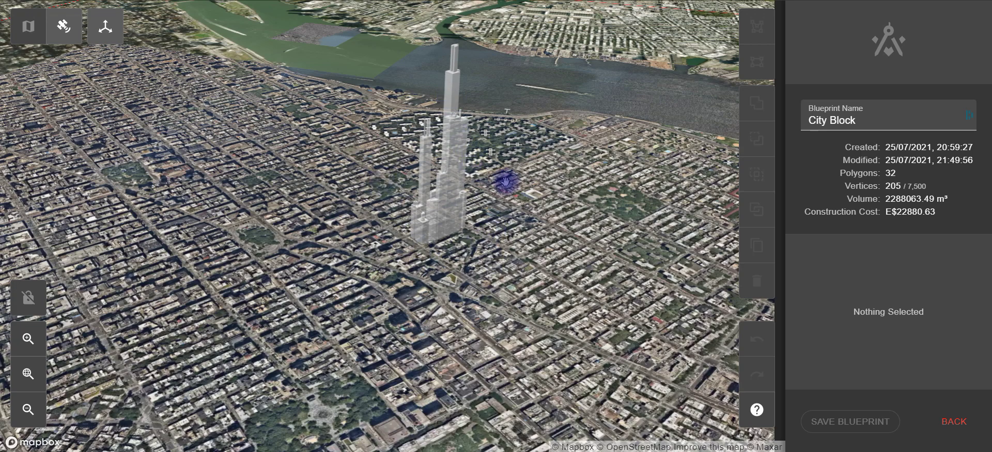
left_click_drag(537, 243, 492, 263)
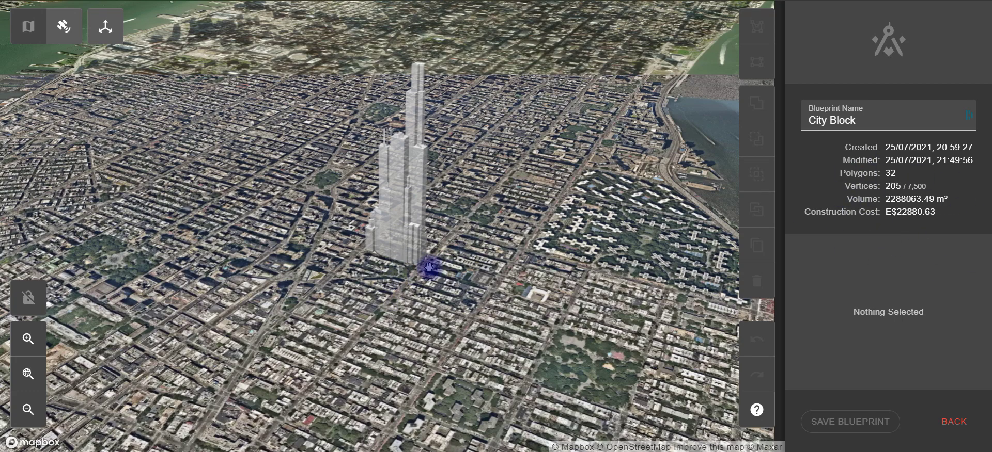
left_click_drag(434, 288, 685, 355)
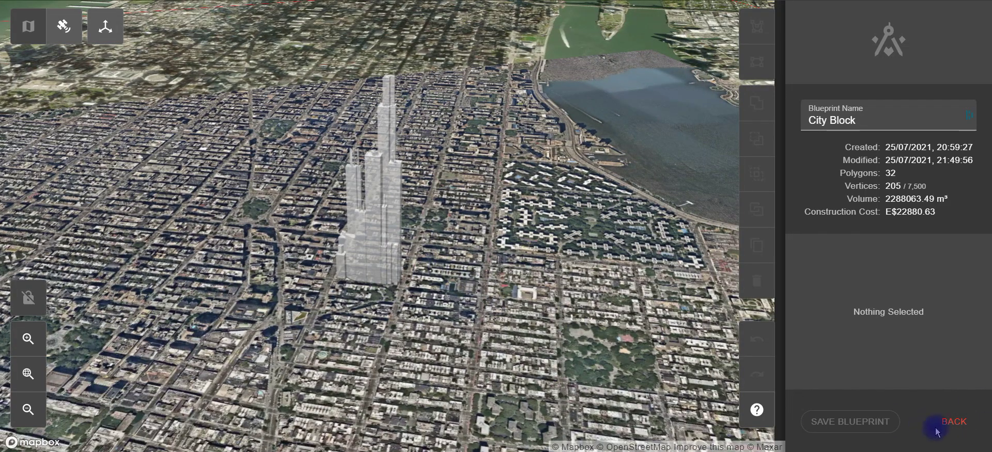
Step: Leave the City Block blueprint and open the Subarban Block blueprint for editing from the blueprint list
left_click(953, 431)
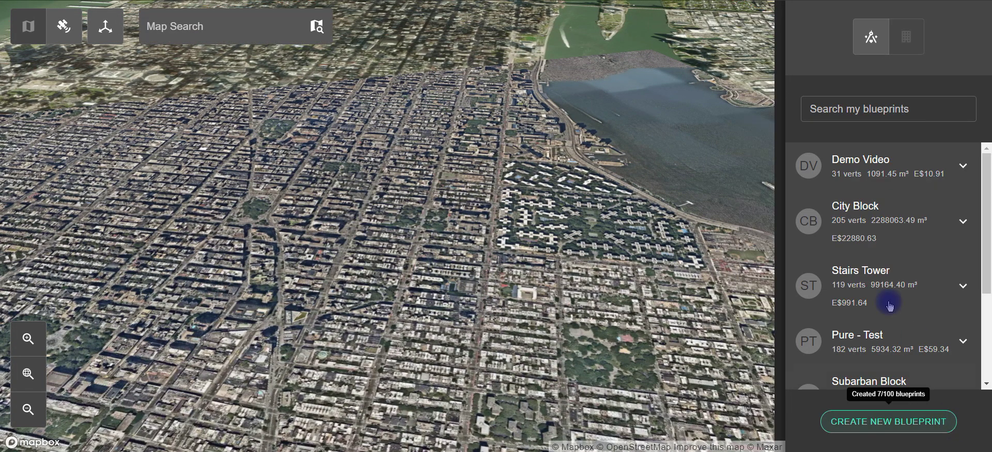
scroll(872, 255, "down", 1)
scroll(873, 263, "down", 1)
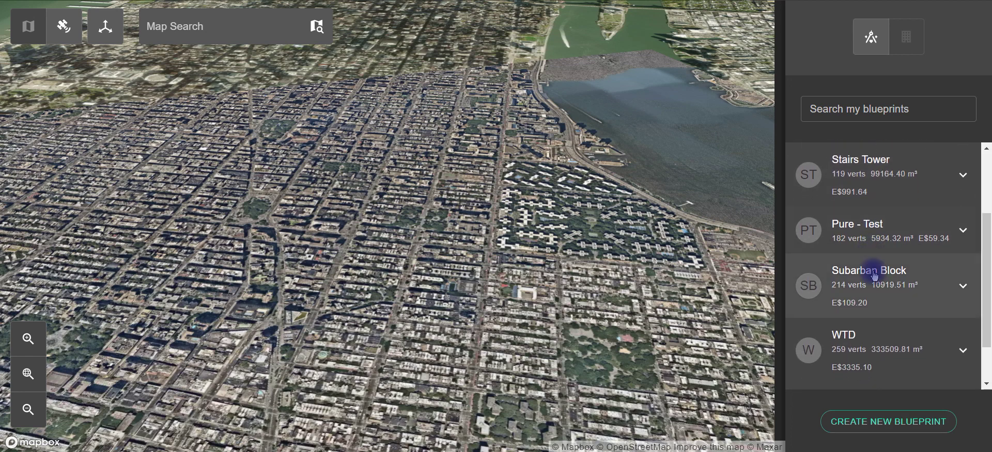
left_click(869, 283)
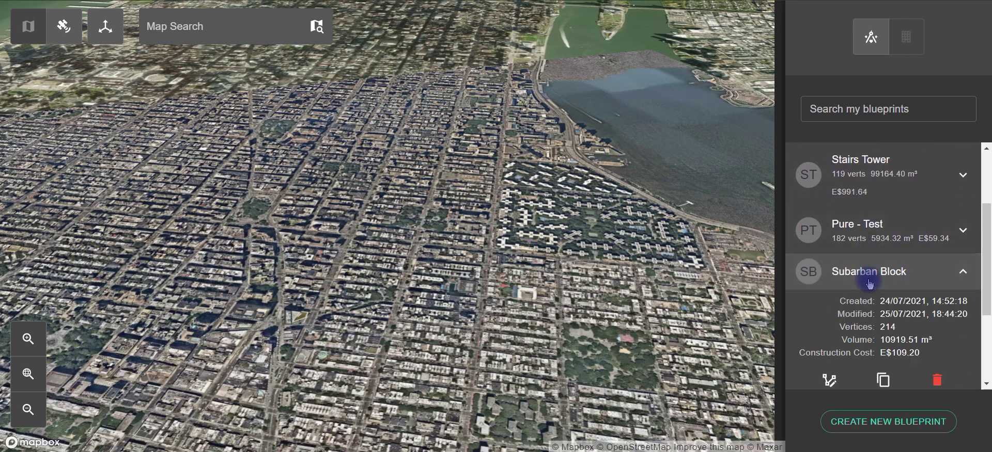
left_click(826, 381)
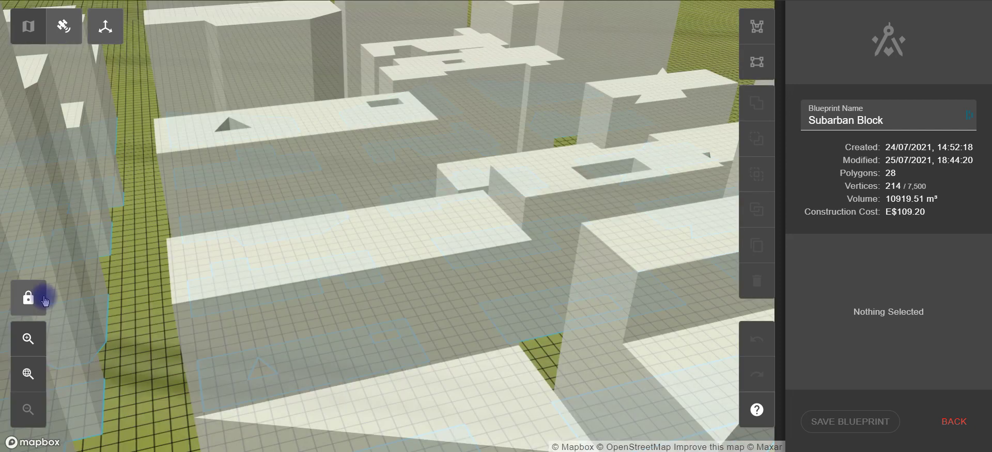
Step: Unlock the view and examine the Subarban Block buildings from above and in 3D from different sides
left_click(45, 301)
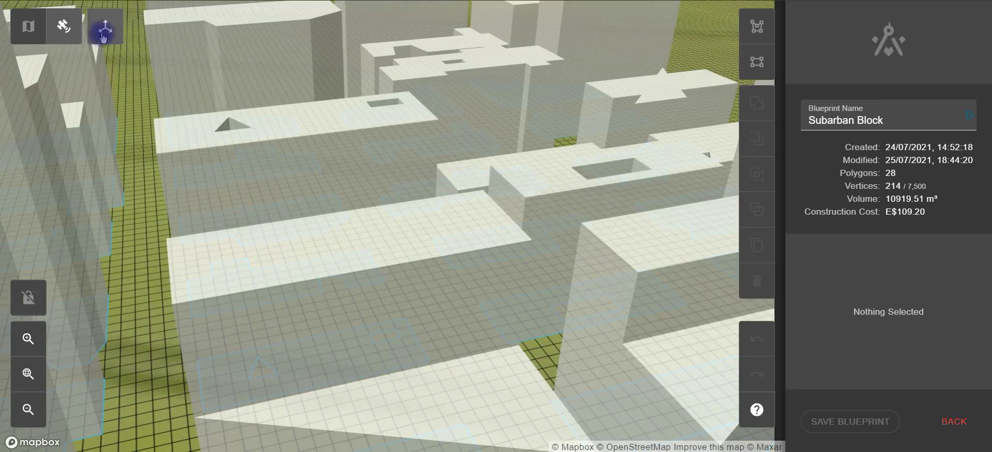
left_click(104, 32)
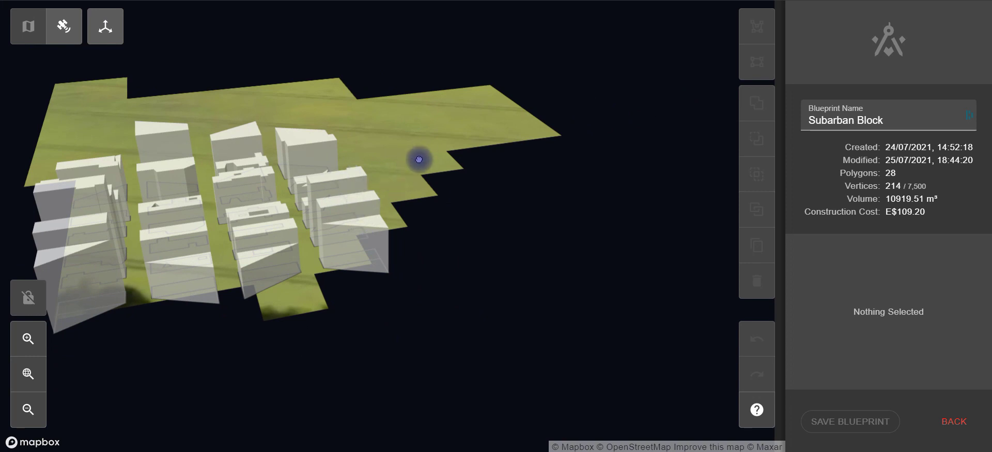
scroll(392, 188, "up", 3)
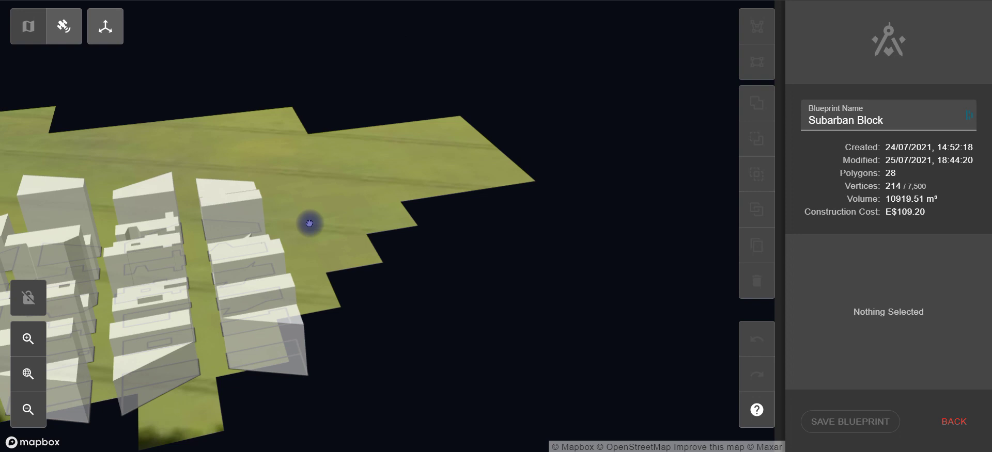
left_click(106, 30)
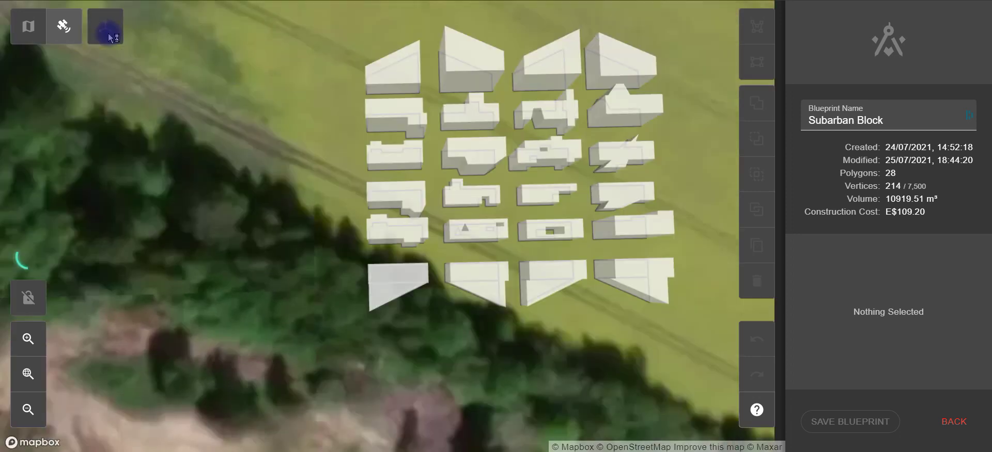
left_click(105, 26)
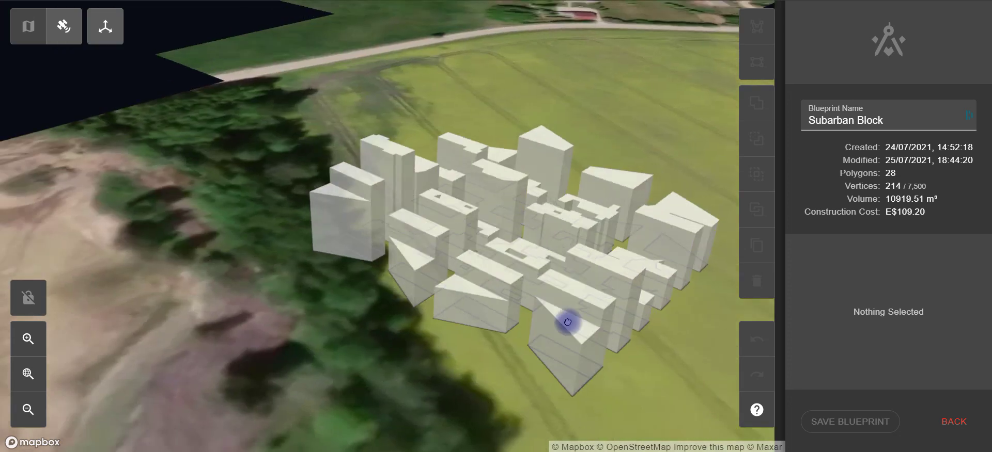
left_click_drag(567, 322, 244, 98)
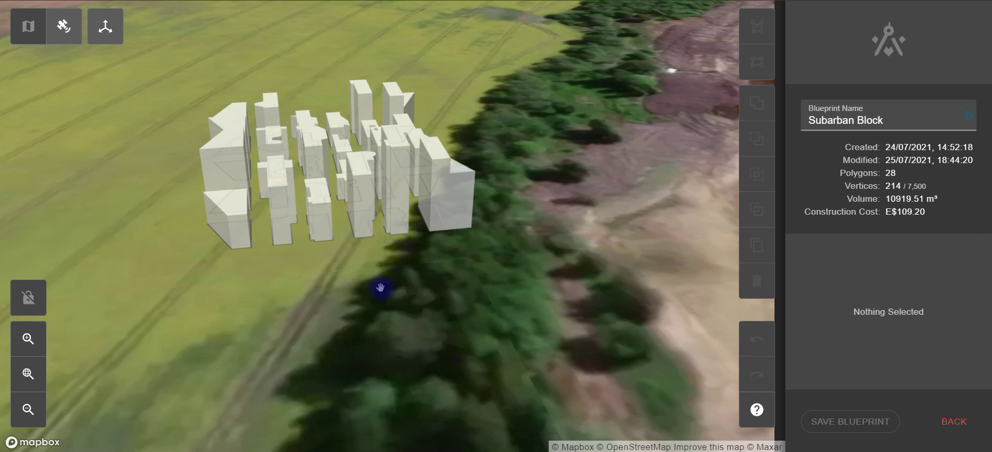
Step: Examine the Subarban Block buildings in 3D from further sides, including the rows facing the open field
left_click_drag(442, 263, 423, 294)
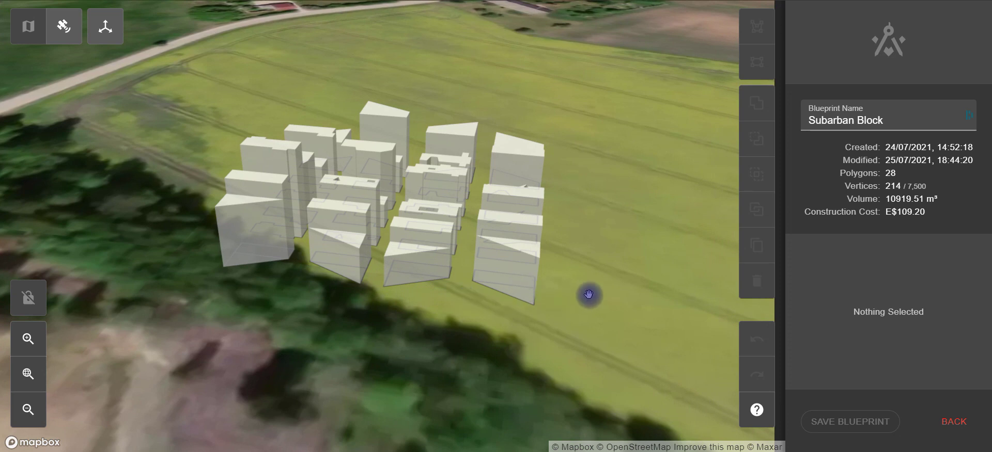
left_click_drag(588, 295, 348, 110)
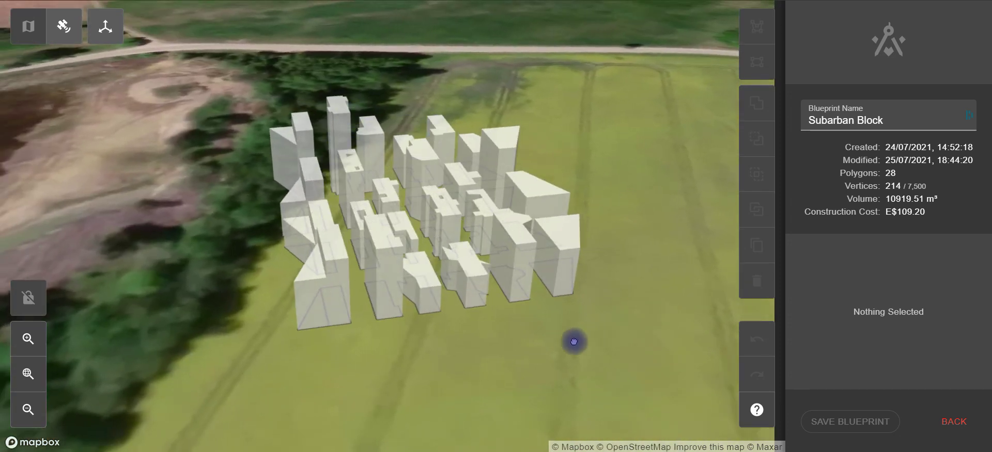
left_click_drag(571, 339, 443, 343)
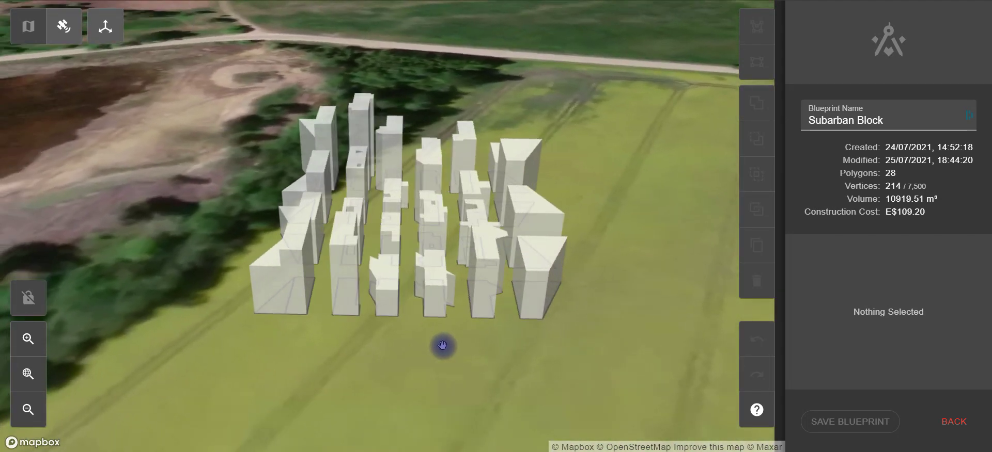
Step: Leave the Subarban Block blueprint and open the Pure - Test blueprint for editing from the blueprint list
left_click(955, 424)
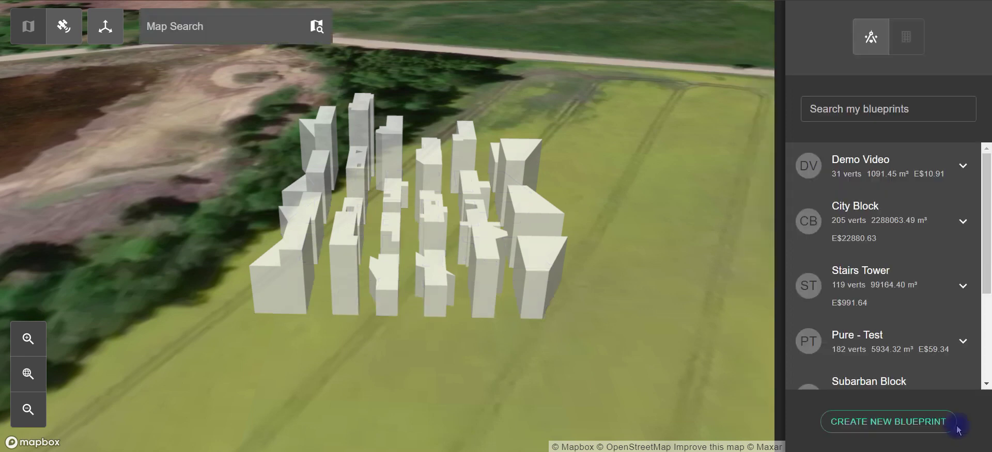
scroll(919, 276, "down", 2)
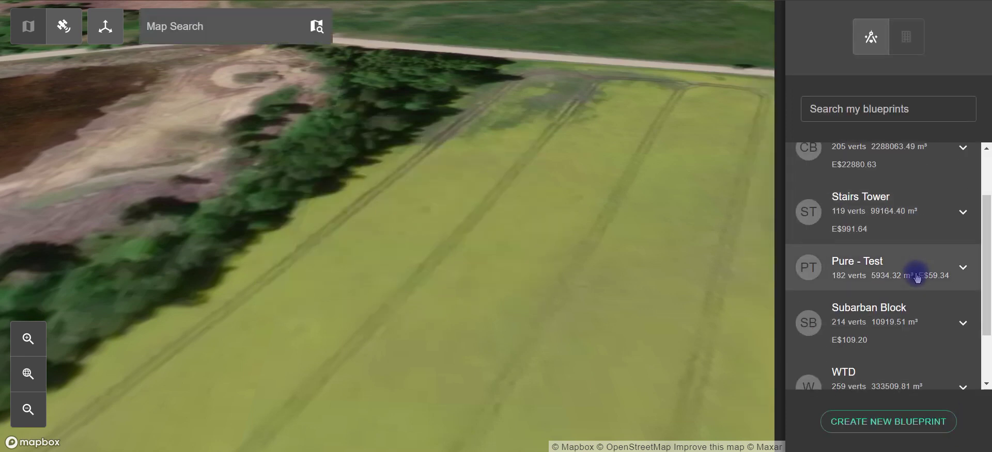
scroll(918, 278, "down", 1)
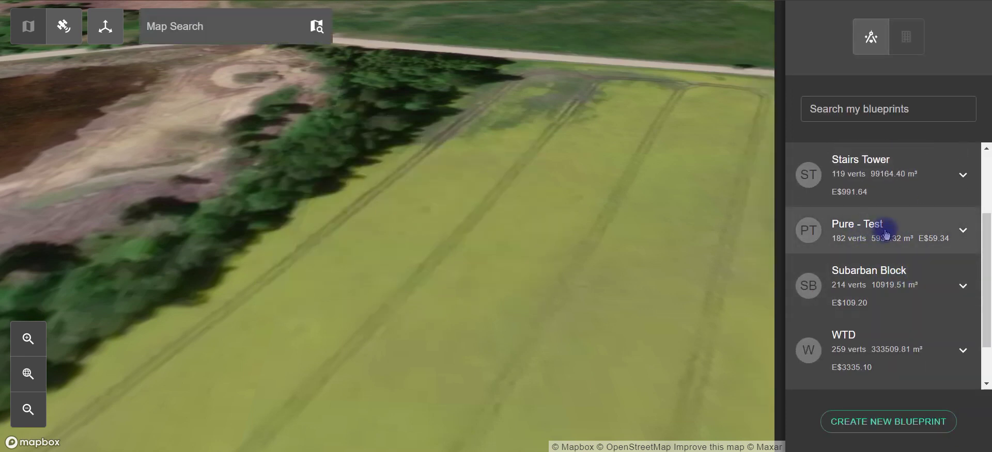
scroll(887, 234, "up", 3)
scroll(887, 234, "down", 2)
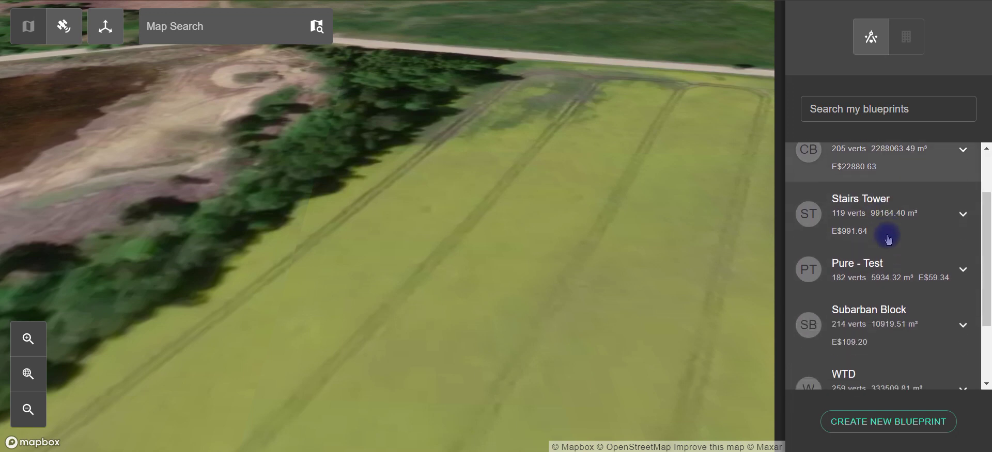
left_click(869, 266)
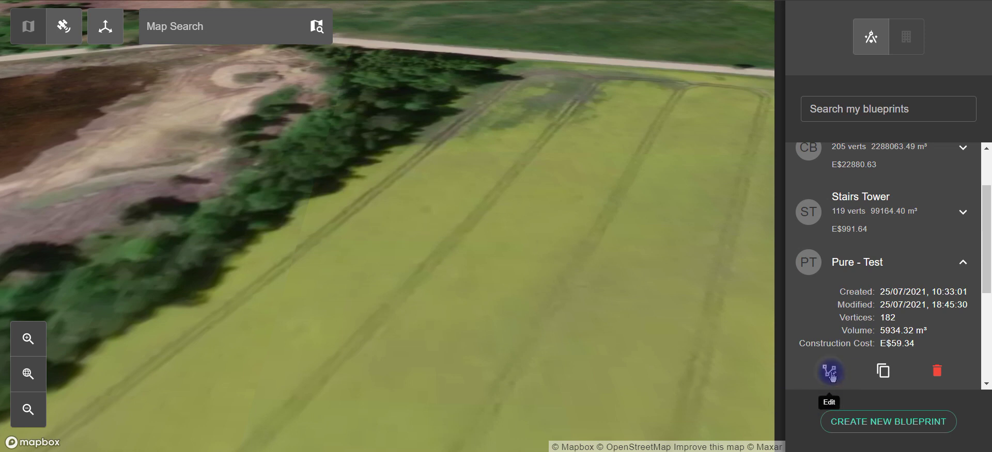
left_click(829, 371)
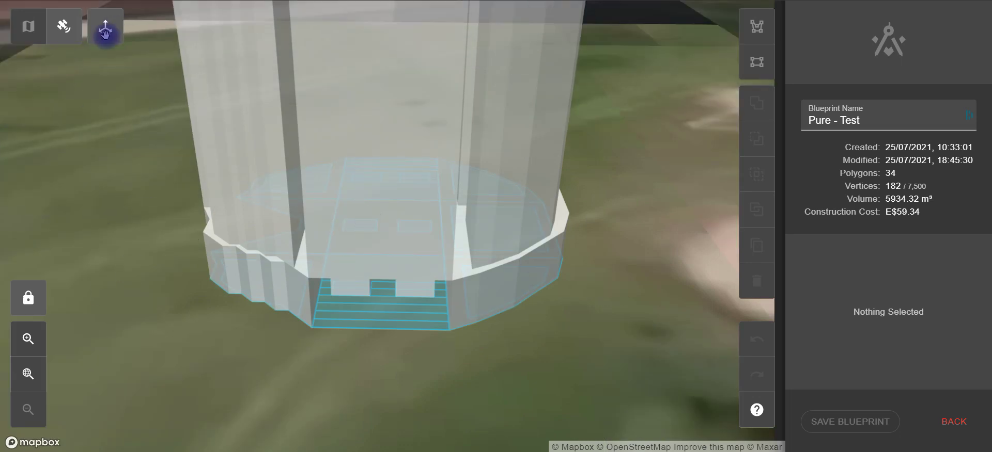
Step: Unlock the view and examine the Pure - Test tower from above and in 3D at full height from all sides
left_click(28, 298)
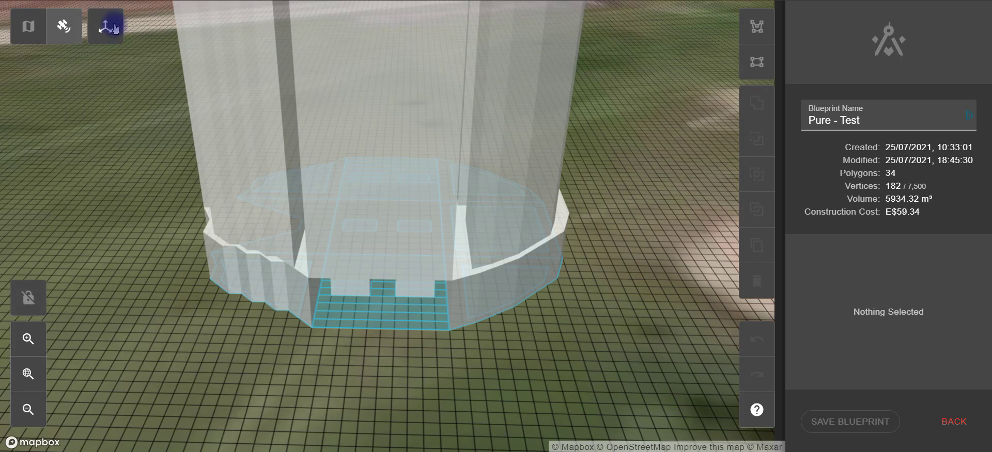
left_click(114, 29)
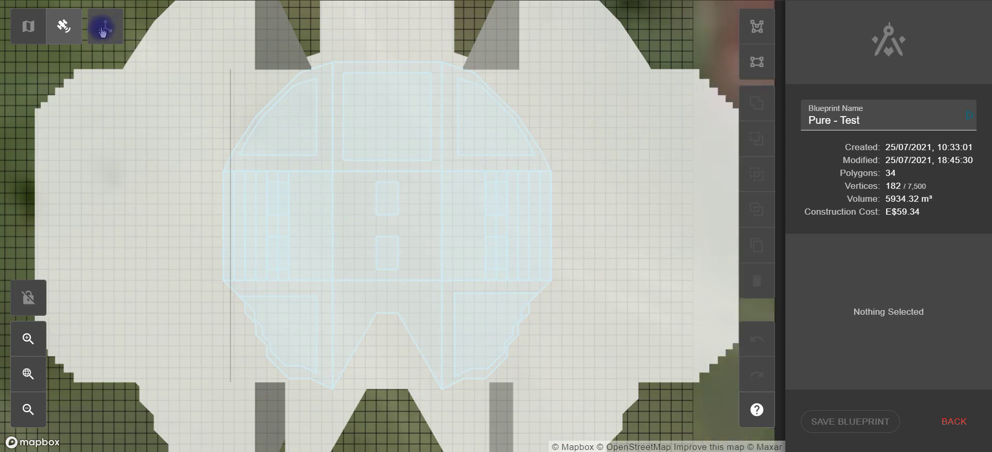
left_click(103, 30)
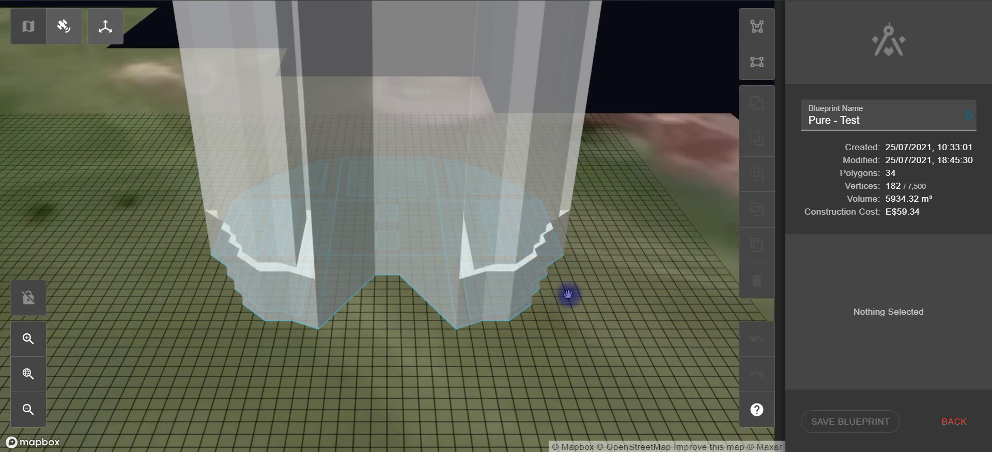
scroll(568, 295, "down", 4)
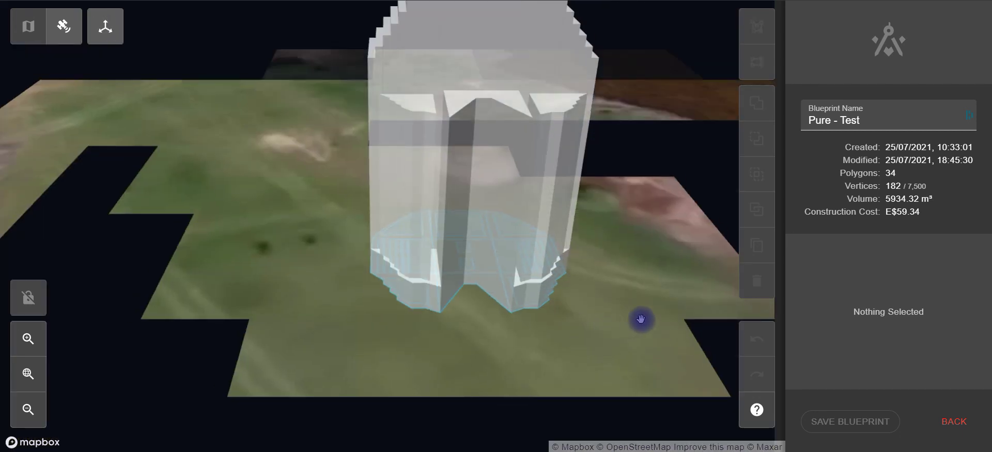
scroll(610, 296, "down", 2)
left_click_drag(649, 289, 343, 326)
left_click_drag(588, 288, 533, 325)
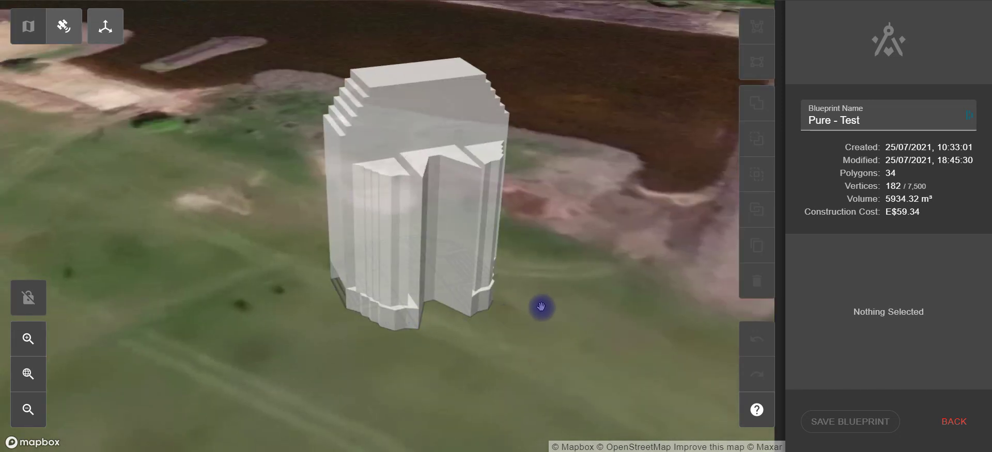
left_click_drag(540, 308, 445, 335)
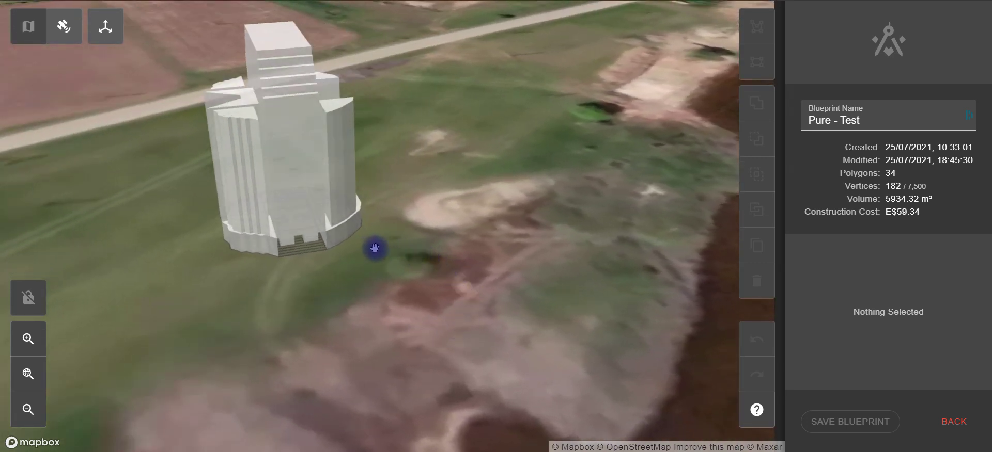
left_click_drag(374, 248, 330, 286)
left_click_drag(508, 251, 604, 271)
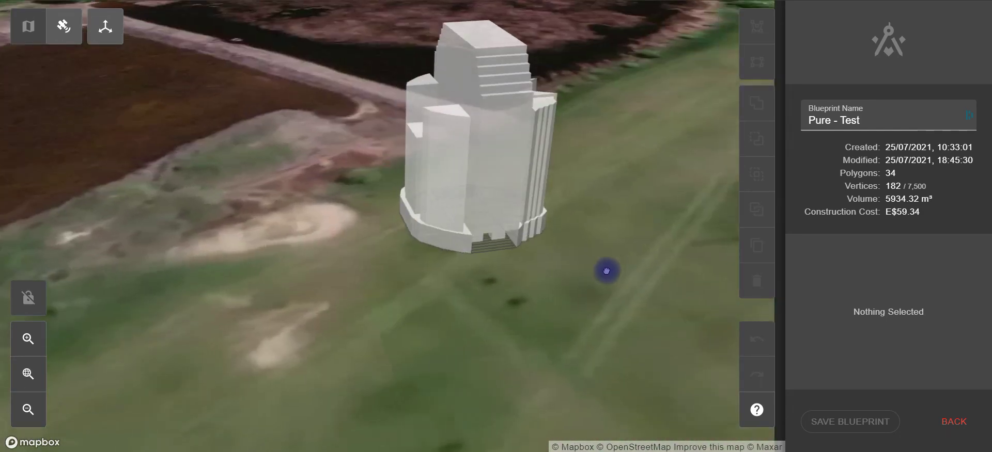
left_click_drag(482, 339, 550, 279)
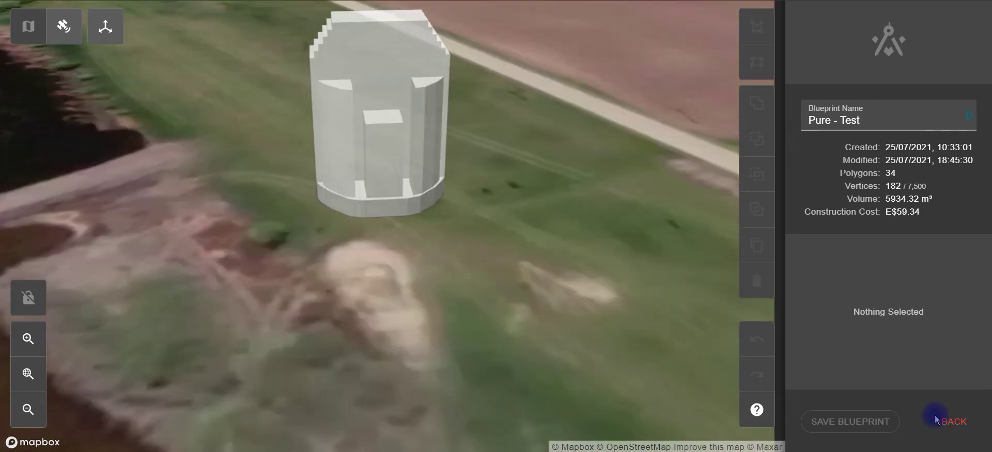
Step: Leave the Pure - Test blueprint and open the Stairs Tower blueprint for editing from the blueprint list
left_click(954, 422)
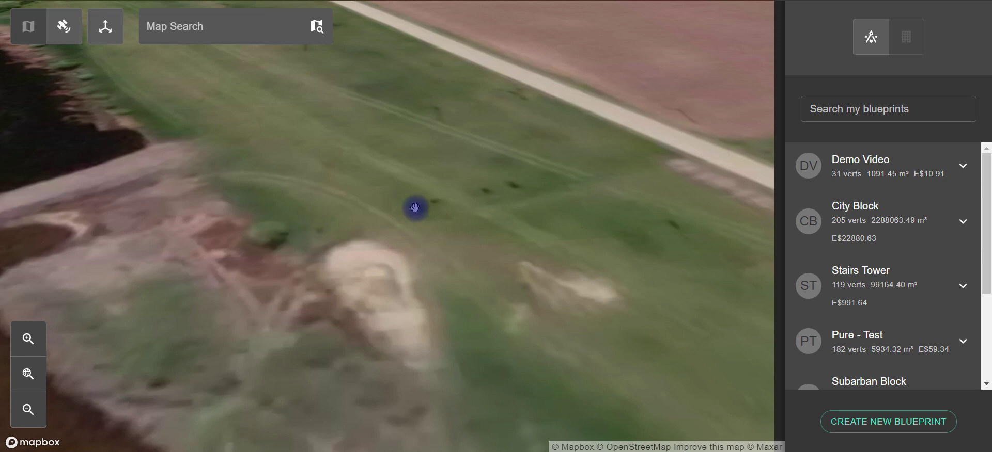
left_click(876, 290)
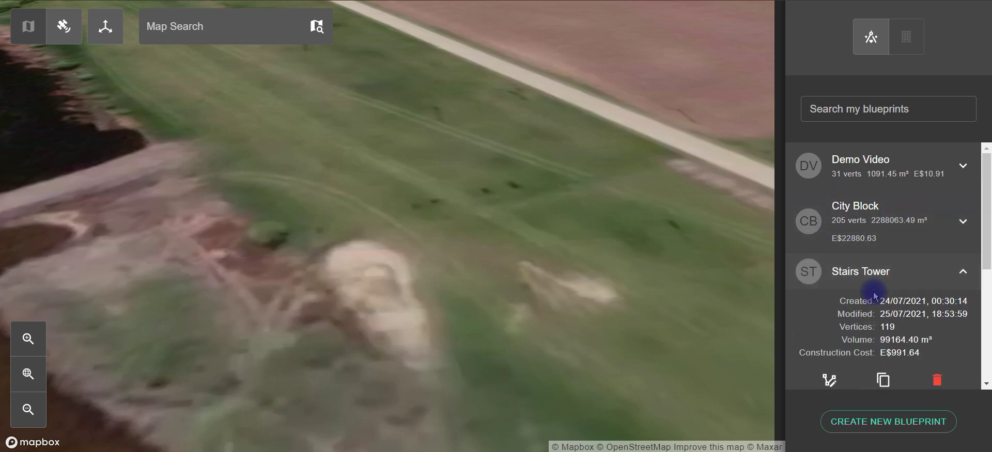
left_click(829, 382)
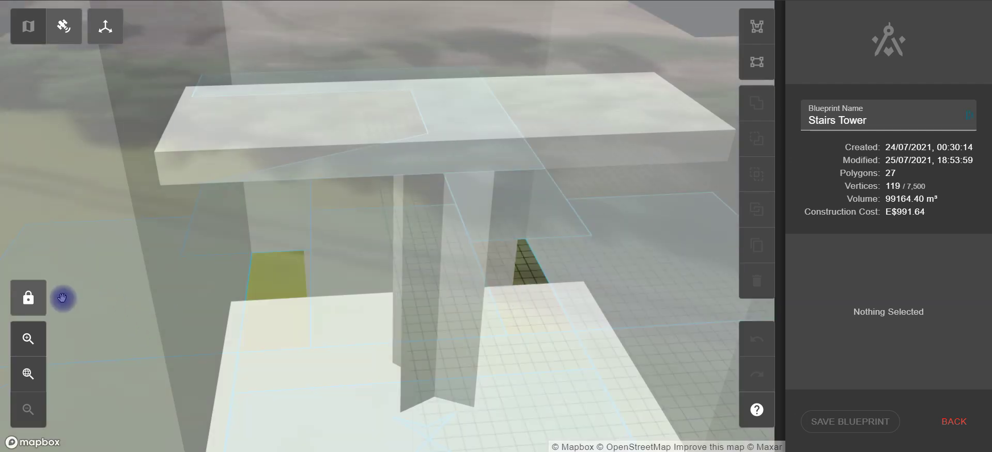
Step: Unlock the view and examine the Stairs Tower from above and in 3D, from the entrance stairs out to the surrounding fields
left_click(28, 304)
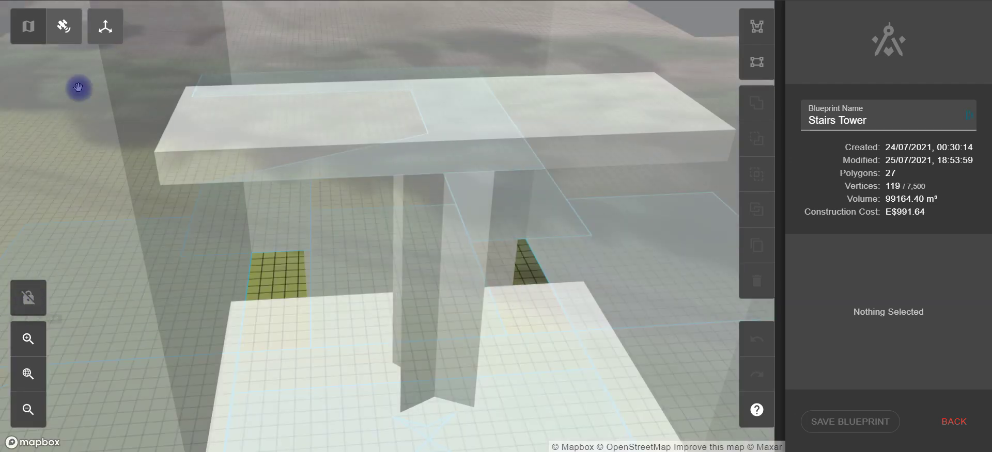
left_click(106, 25)
scroll(371, 177, "down", 8)
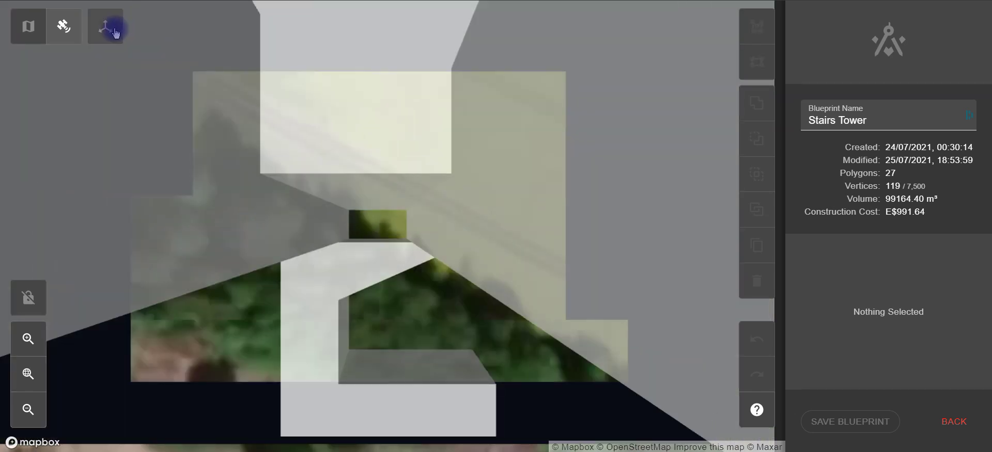
left_click(114, 30)
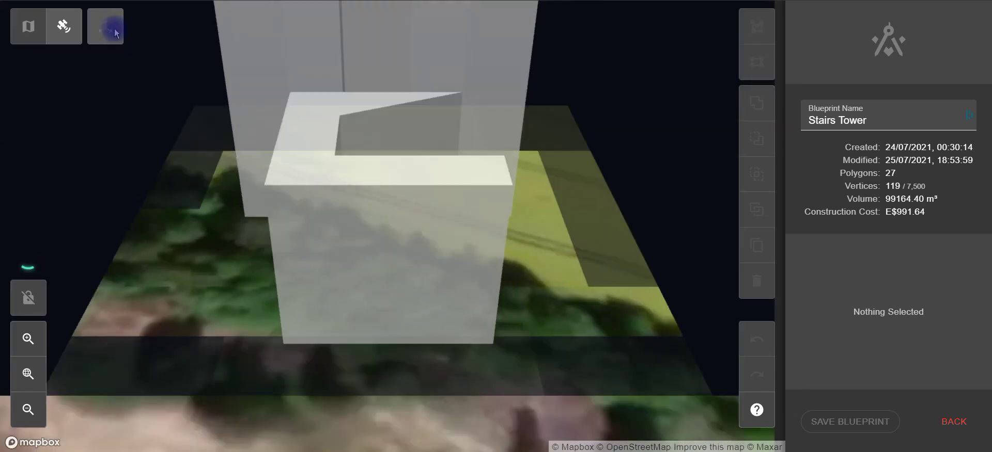
left_click_drag(580, 202, 486, 327)
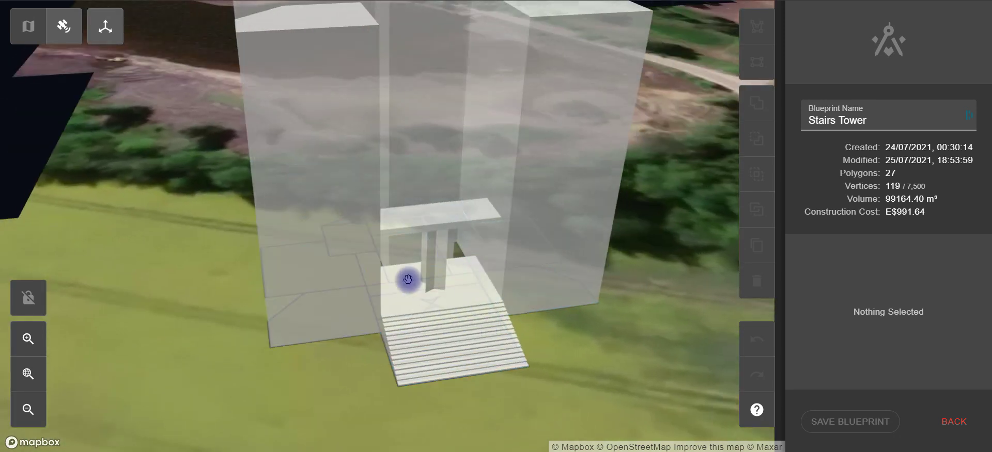
scroll(577, 277, "down", 5)
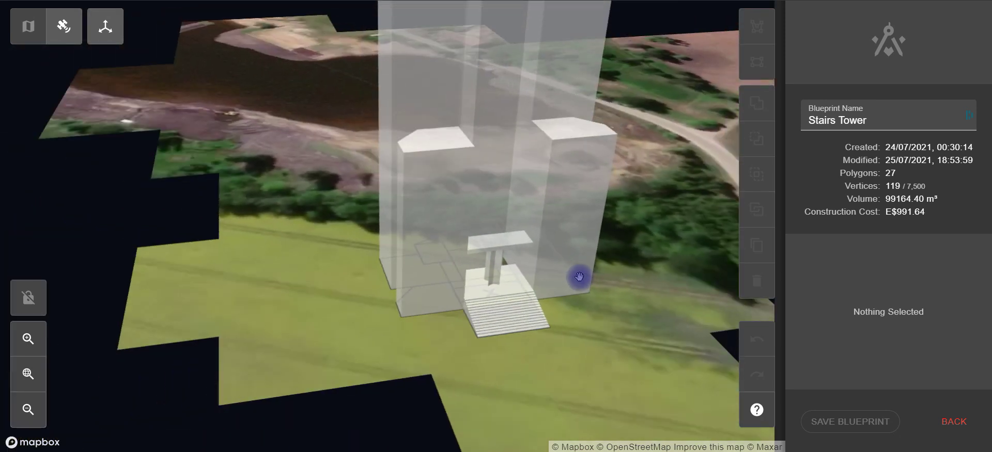
scroll(662, 303, "down", 5)
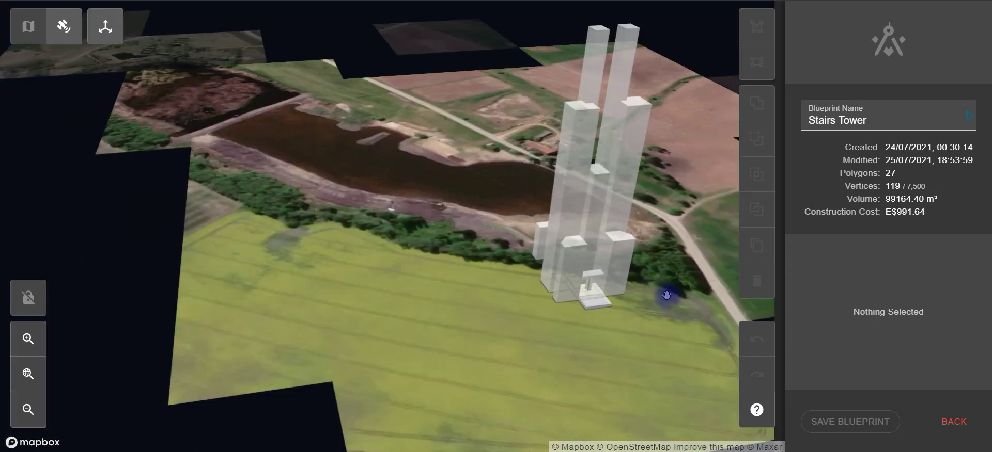
left_click_drag(572, 323, 373, 238)
left_click_drag(515, 323, 485, 332)
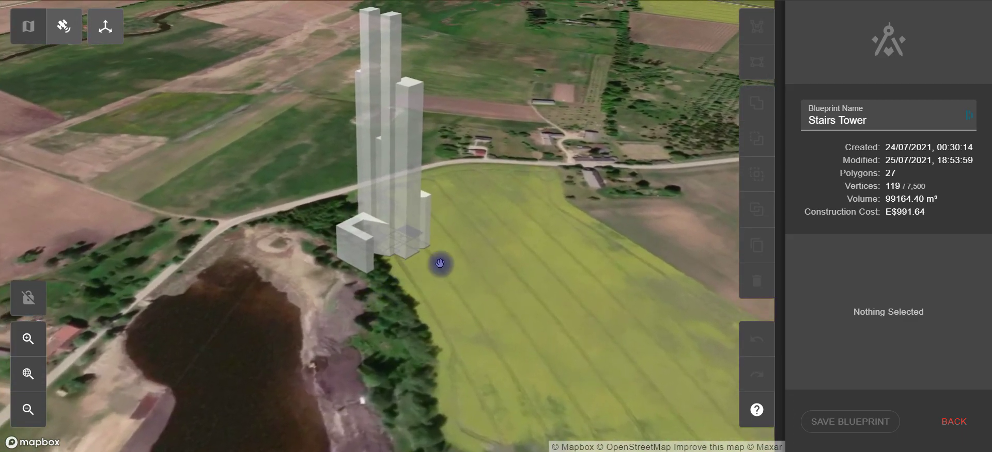
left_click_drag(440, 264, 328, 292)
left_click_drag(416, 238, 461, 263)
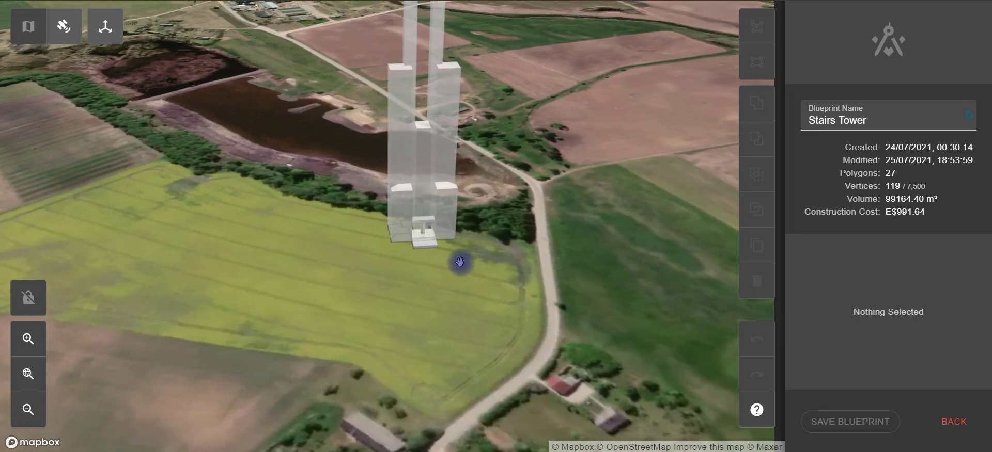
Step: Leave the Stairs Tower blueprint and open the Baku blueprint for editing from the blueprint list
left_click(965, 428)
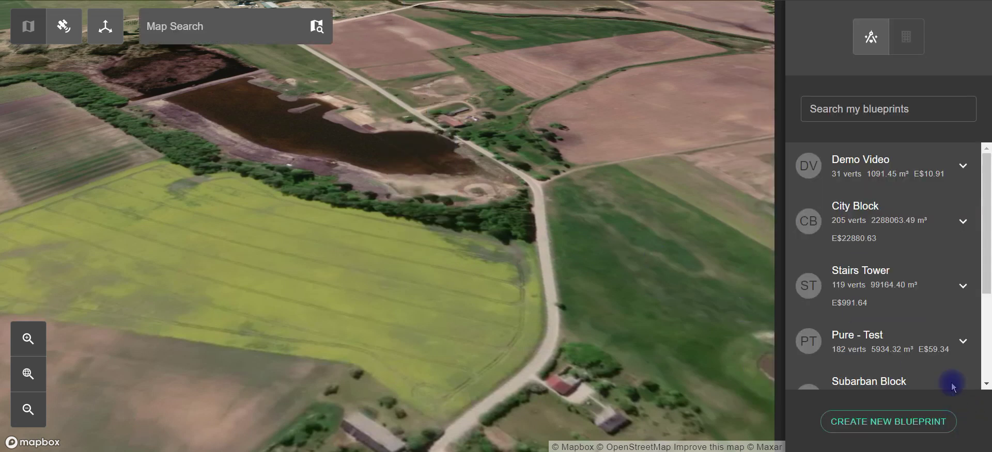
scroll(933, 326, "down", 3)
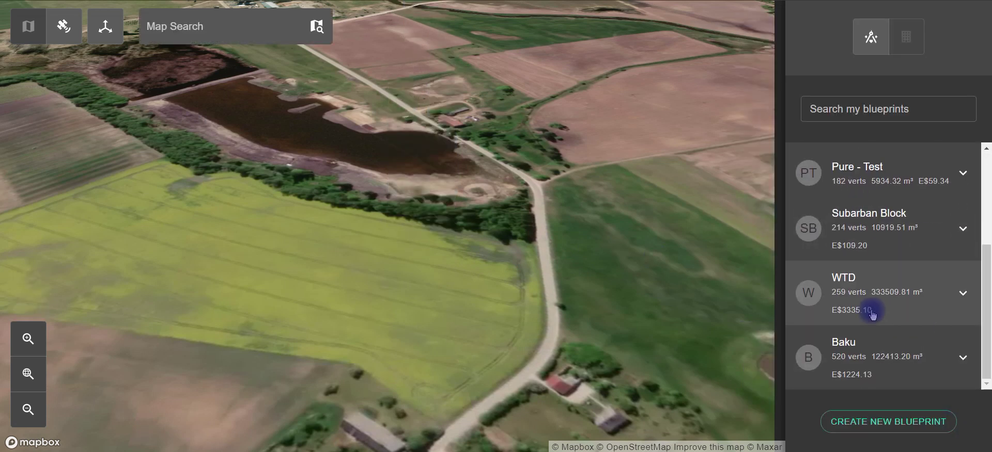
left_click(853, 373)
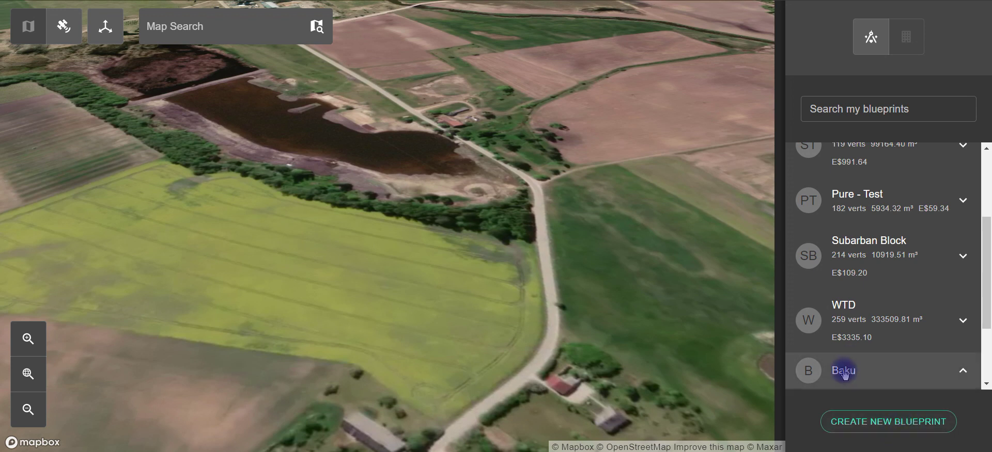
scroll(846, 370, "down", 1)
left_click(962, 360)
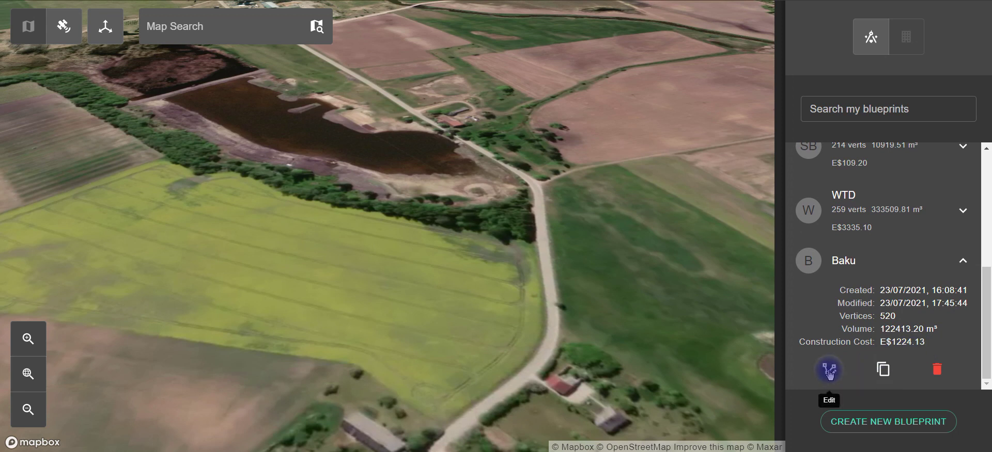
left_click(828, 370)
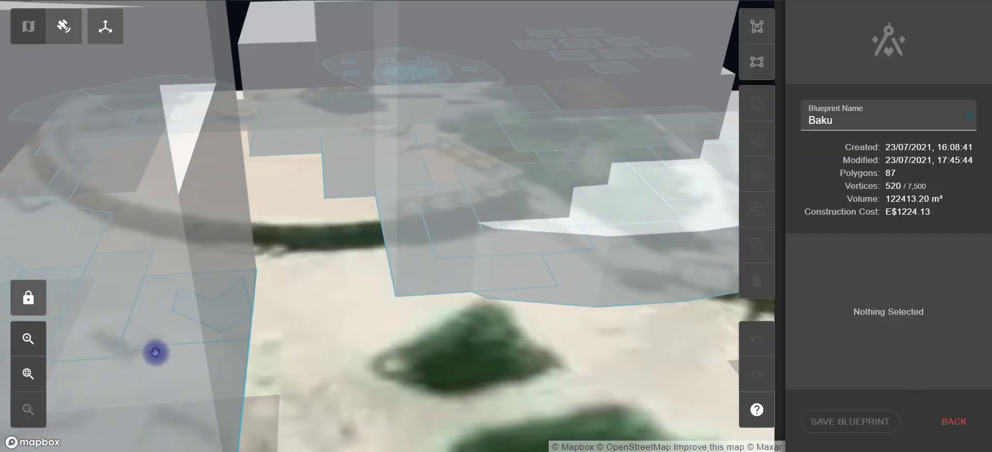
Step: Unlock the view and examine the Baku blueprint from above and in 3D, from close up to its coastal surroundings on all sides
left_click(29, 300)
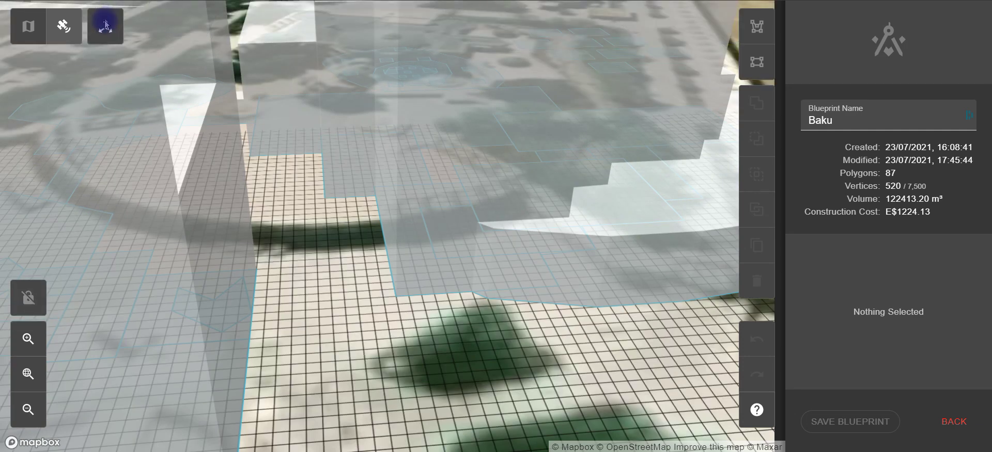
scroll(416, 171, "down", 5)
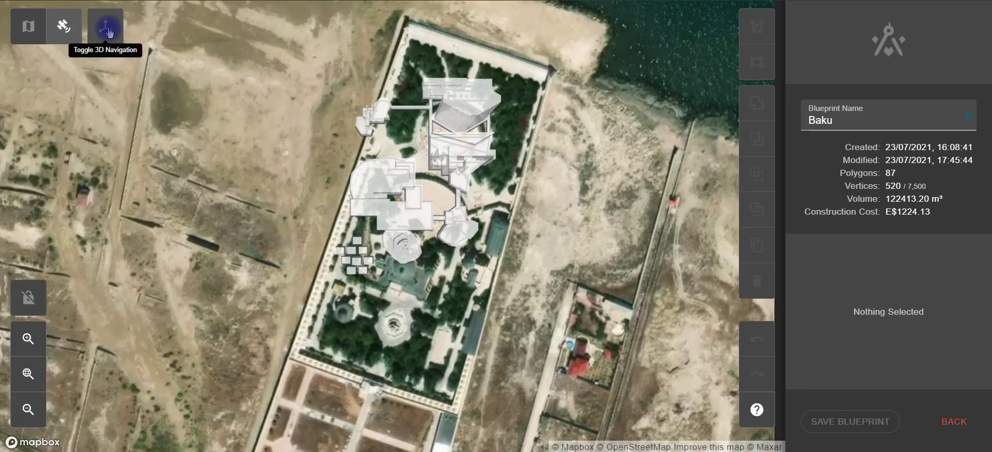
left_click(107, 35)
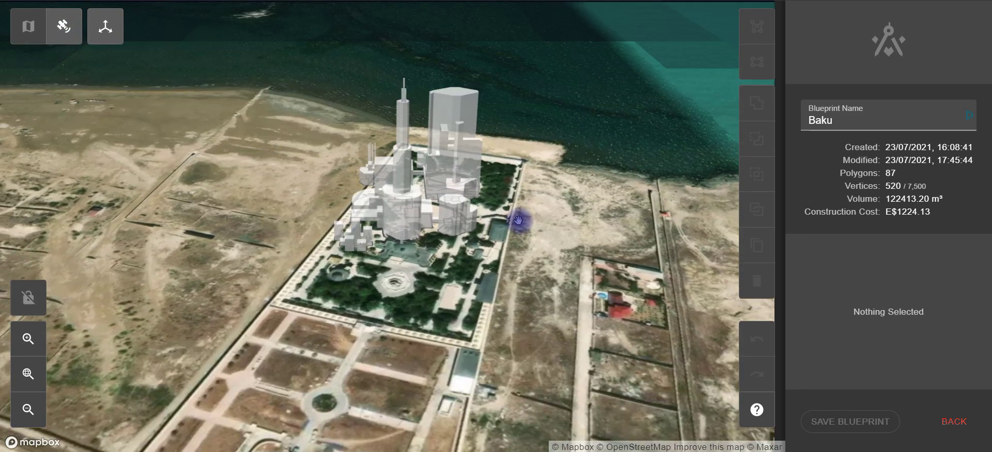
left_click_drag(521, 220, 331, 267)
scroll(332, 264, "up", 7)
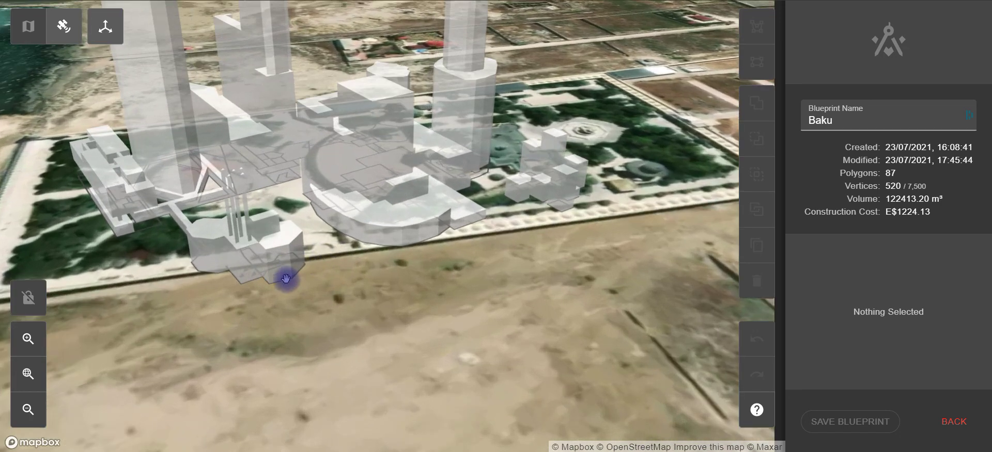
left_click_drag(406, 301, 313, 267)
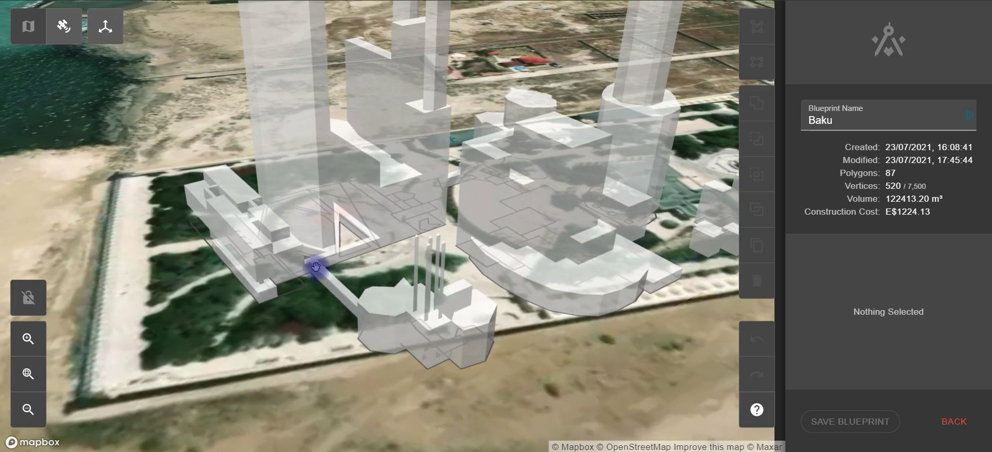
scroll(401, 243, "down", 2)
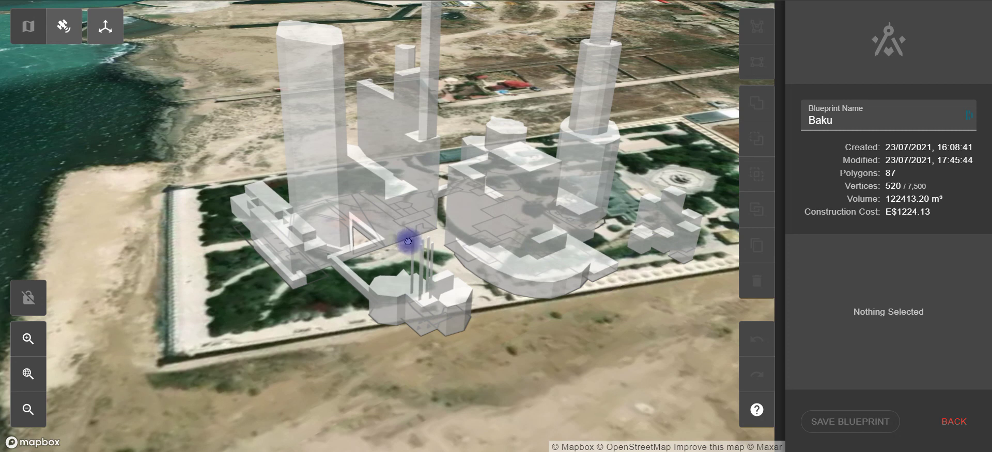
left_click_drag(408, 241, 386, 241)
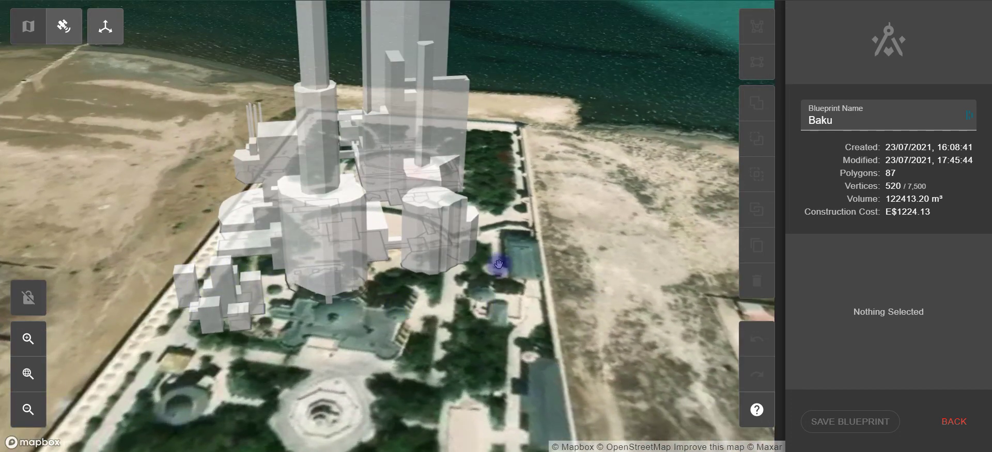
scroll(486, 257, "down", 5)
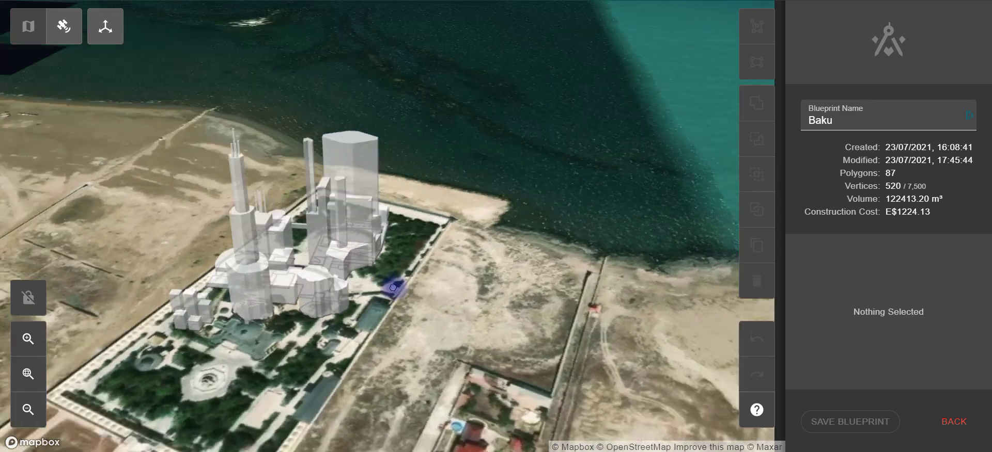
left_click_drag(392, 287, 248, 297)
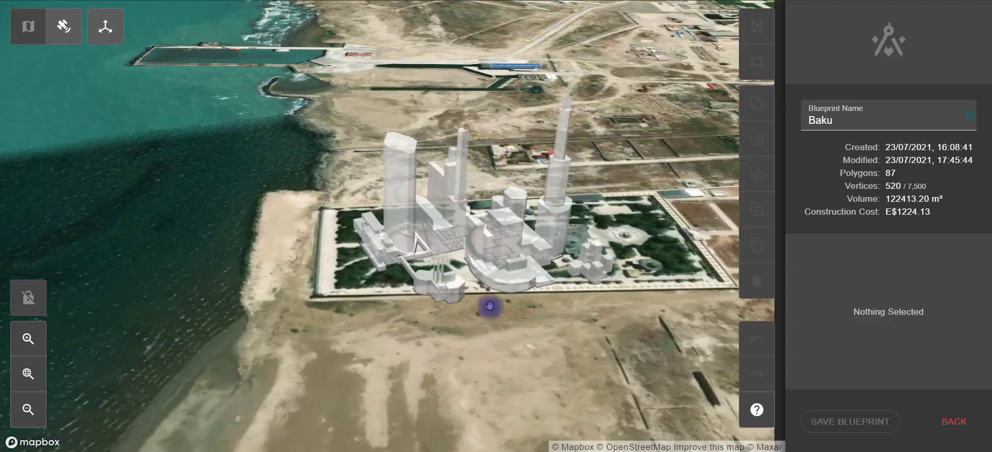
left_click_drag(607, 297, 424, 265)
left_click_drag(443, 197, 441, 279)
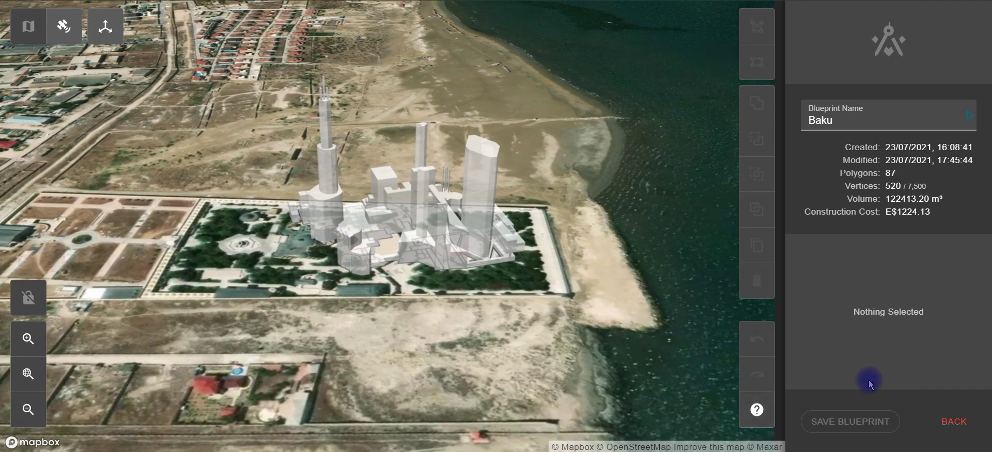
Step: Leave the Baku blueprint and open the WTD blueprint for editing from the blueprint list
left_click(953, 422)
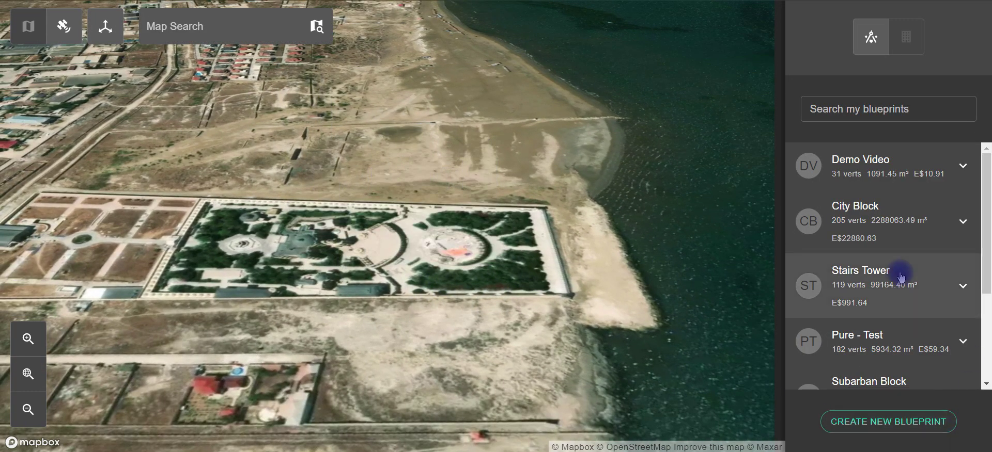
scroll(902, 275, "down", 3)
left_click(866, 298)
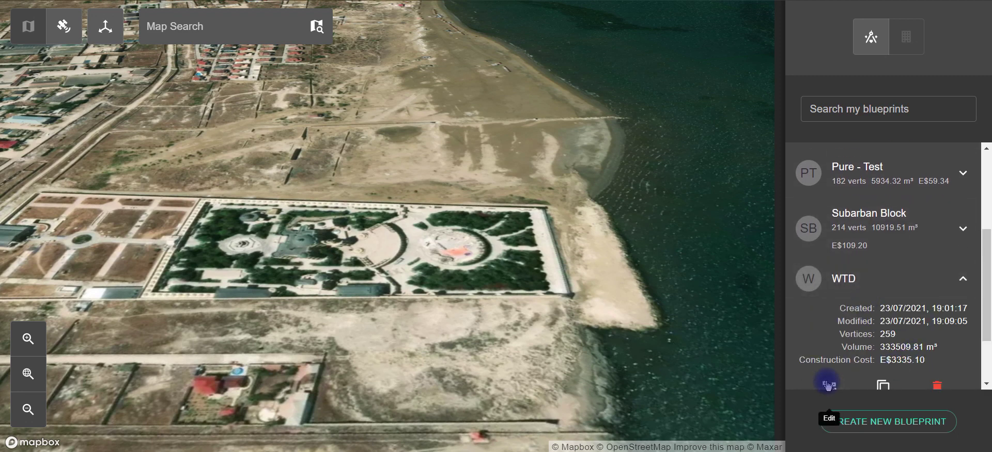
left_click(828, 384)
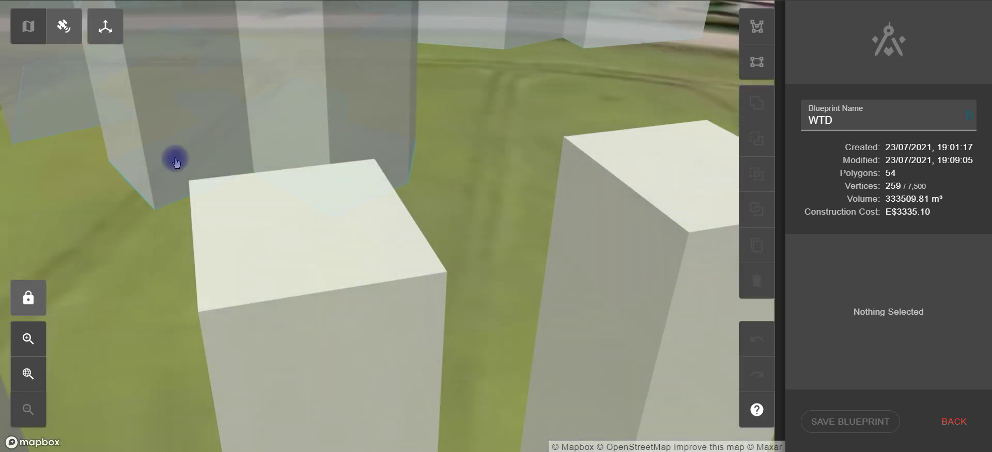
Step: Unlock the view and examine the WTD blueprint from above and in 3D from the field side
left_click(105, 27)
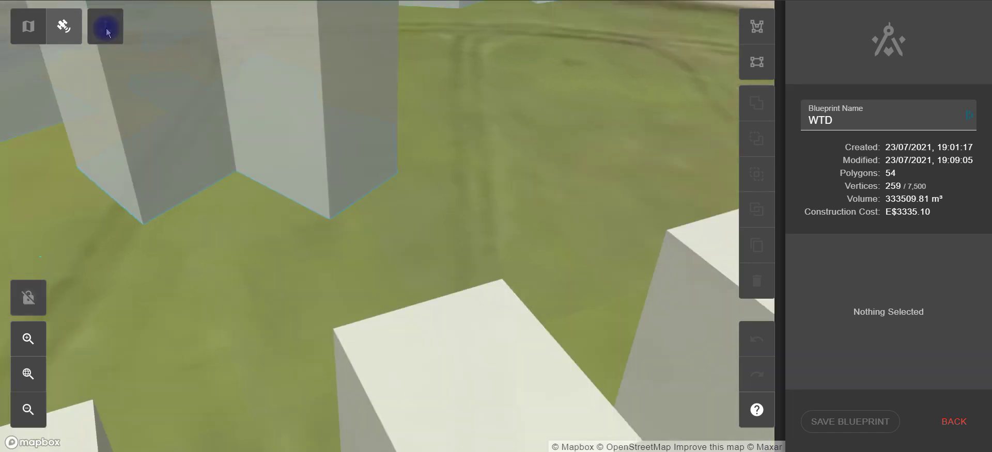
left_click(106, 30)
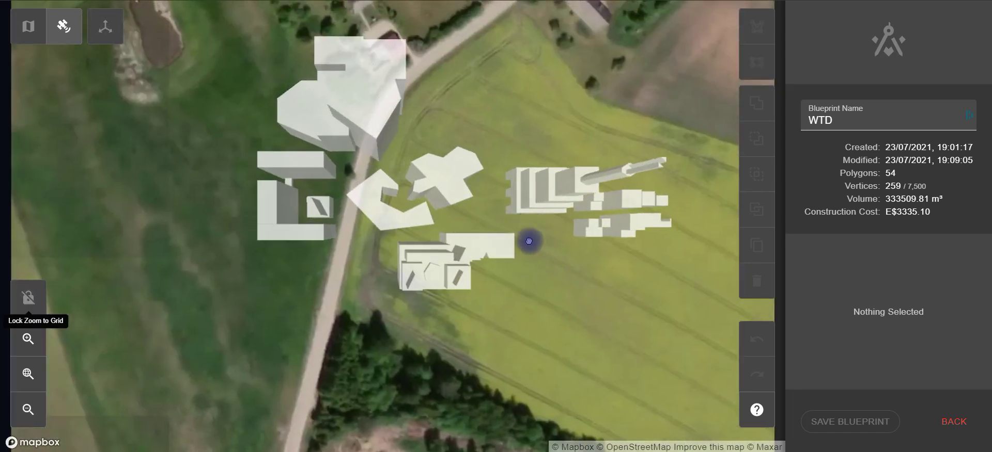
left_click_drag(528, 241, 387, 181)
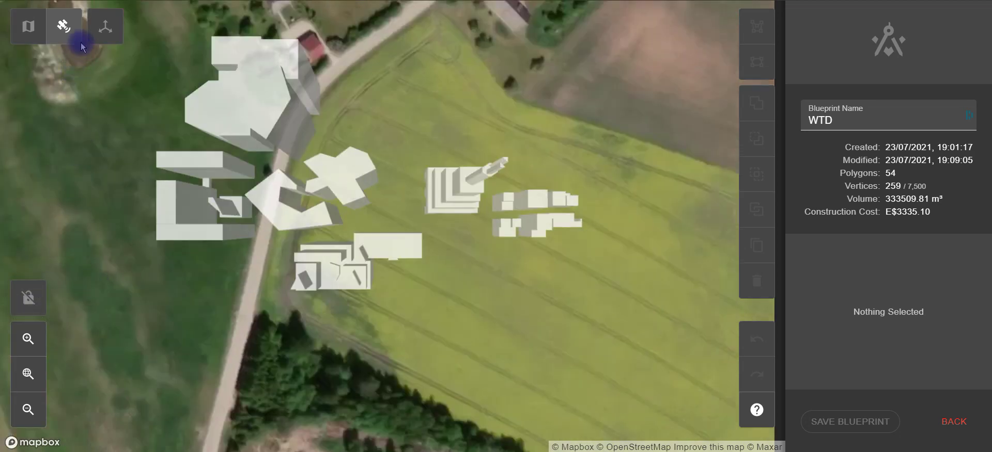
left_click(97, 39)
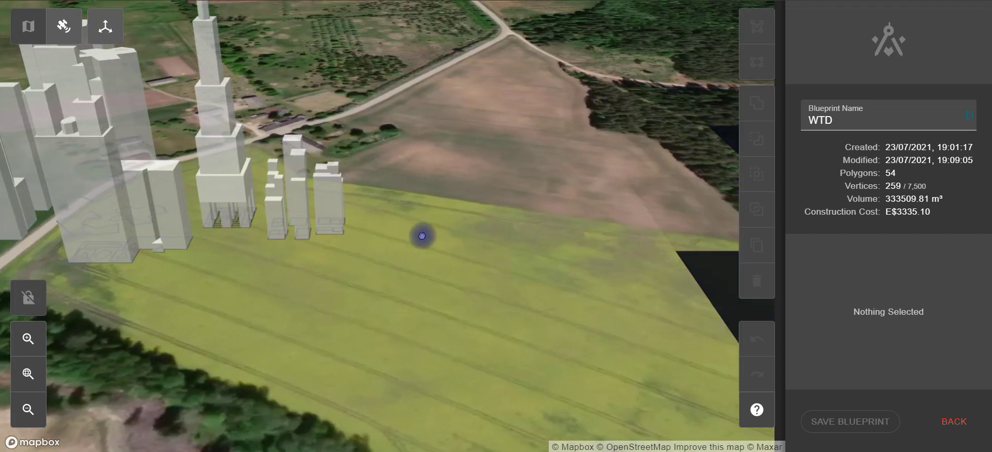
left_click_drag(436, 225, 186, 243)
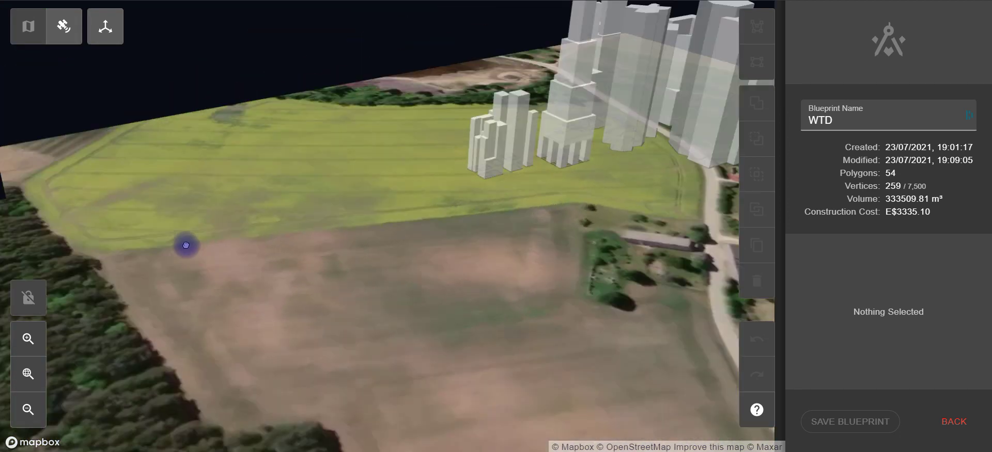
left_click_drag(585, 207, 271, 184)
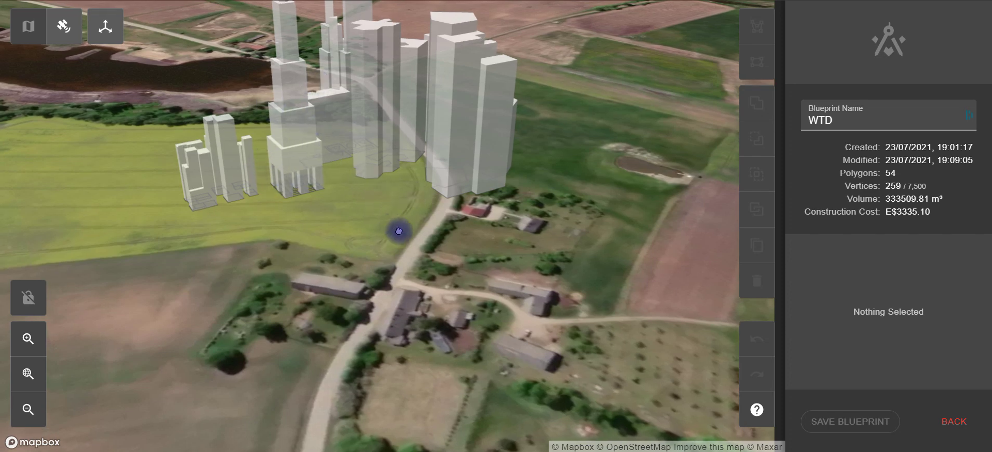
Step: Examine the WTD towers in 3D from all sides, including their tops up close, and return to the blueprint list
left_click_drag(398, 227, 421, 367)
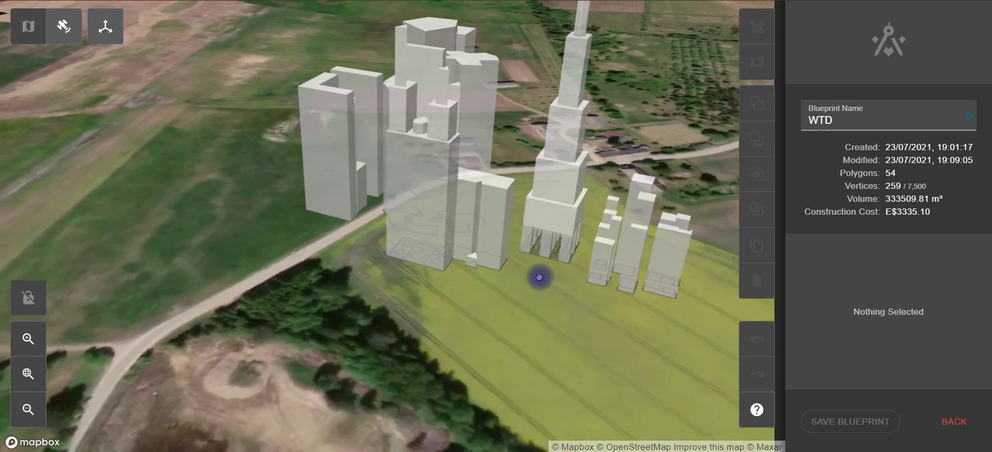
left_click_drag(539, 277, 201, 227)
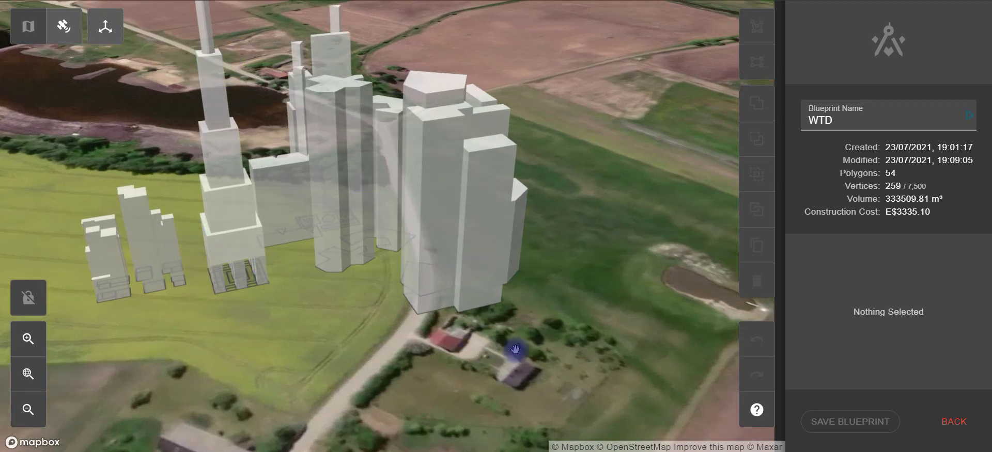
left_click_drag(551, 295, 383, 327)
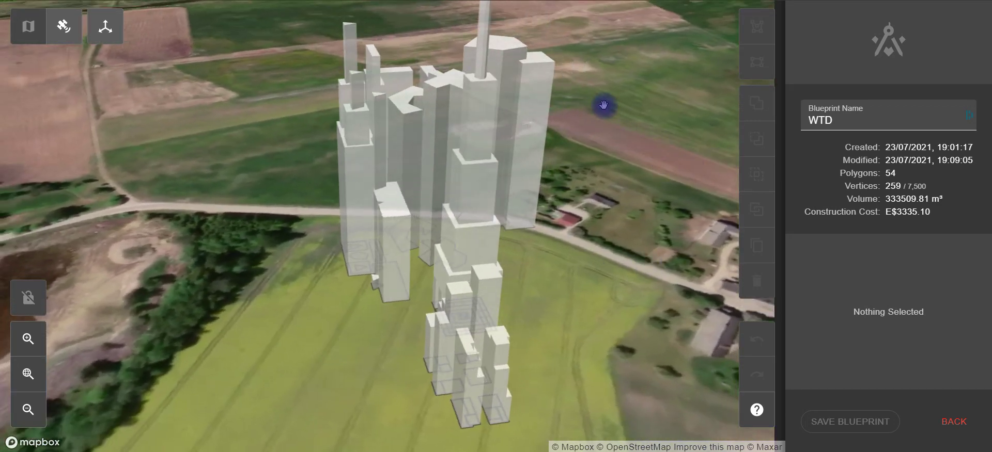
scroll(609, 168, "up", 5)
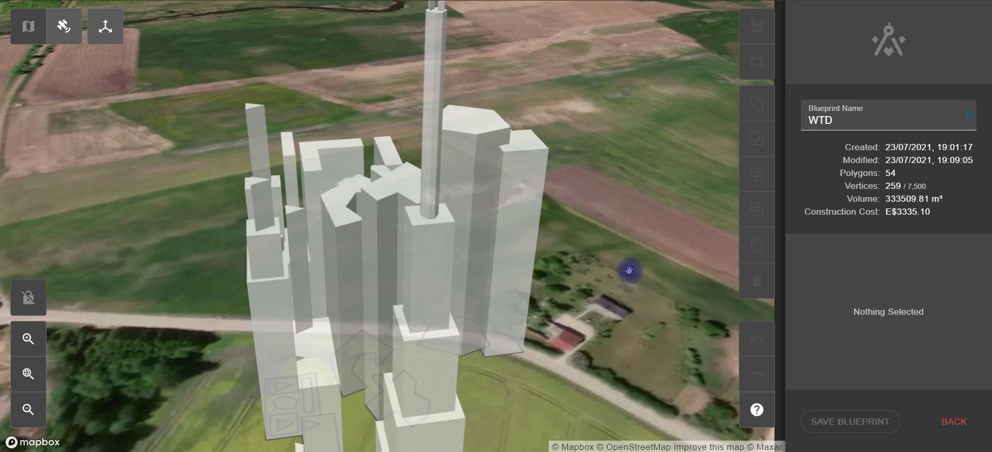
scroll(629, 270, "down", 2)
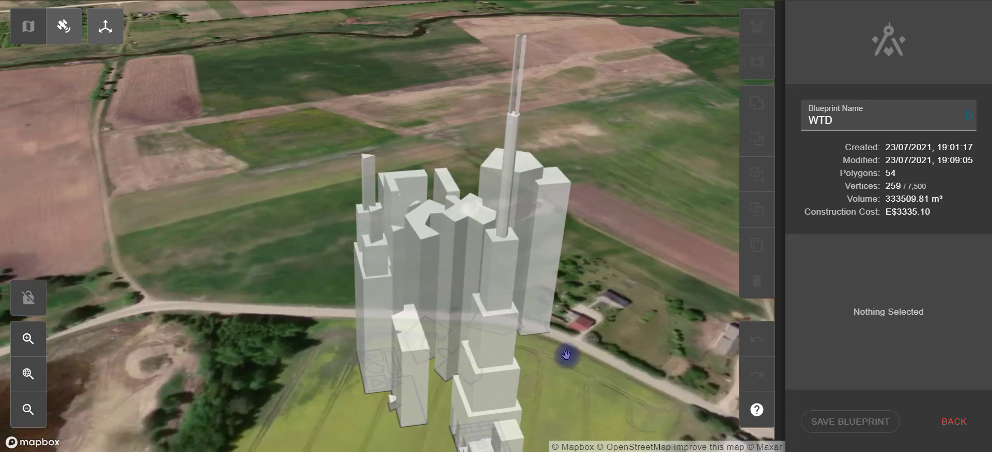
left_click_drag(644, 330, 554, 326)
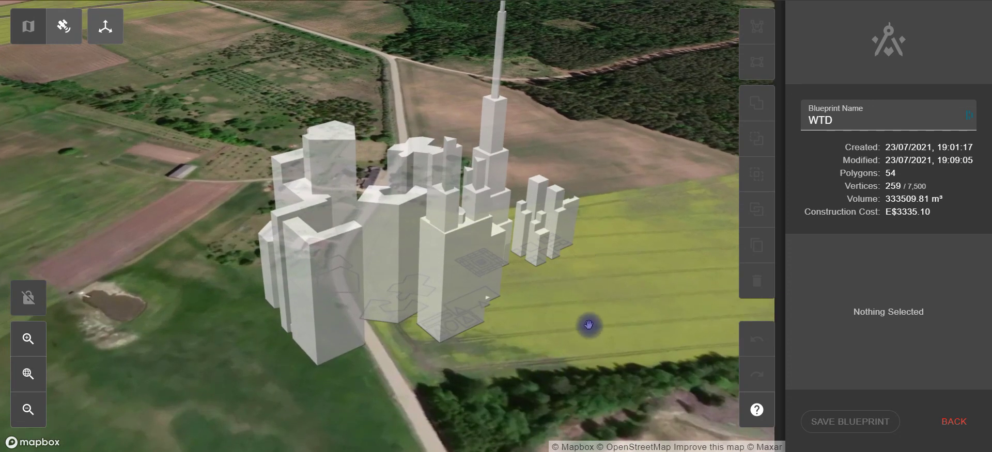
left_click(965, 423)
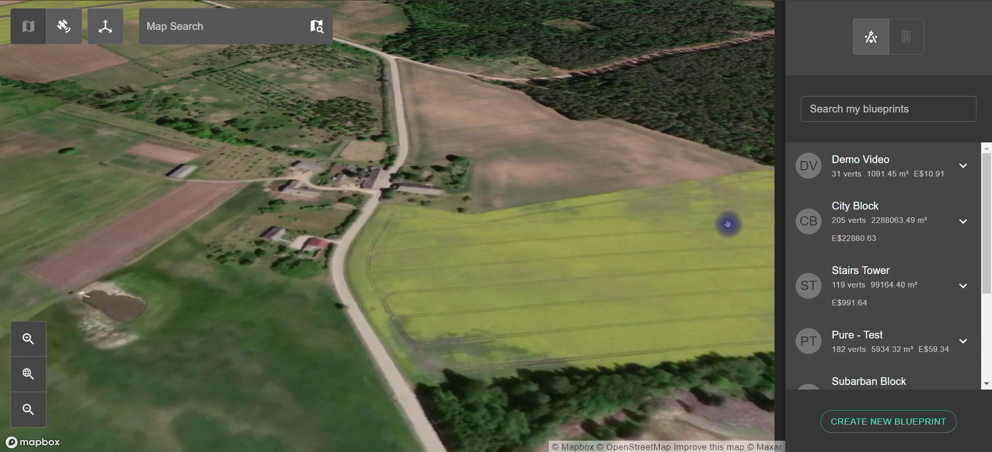